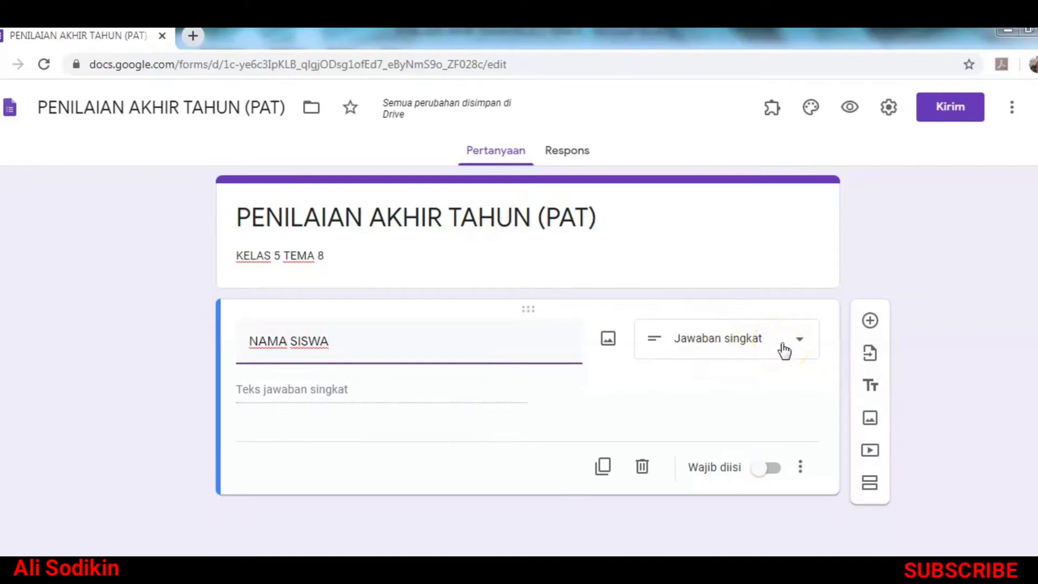
Step: Change the NAMA SISWA question type from short answer to Drop-down
left_click(792, 343)
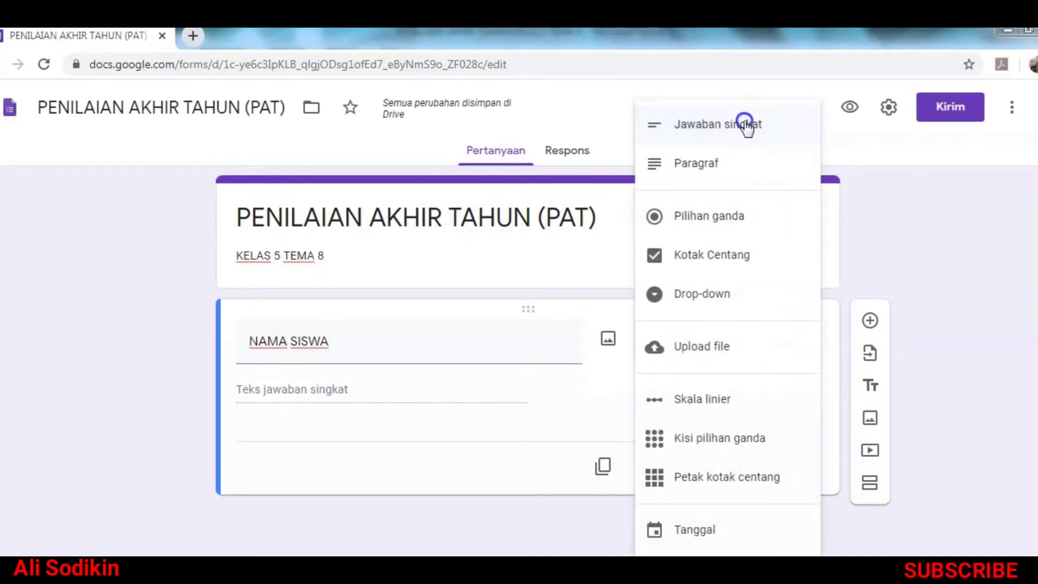
left_click(745, 124)
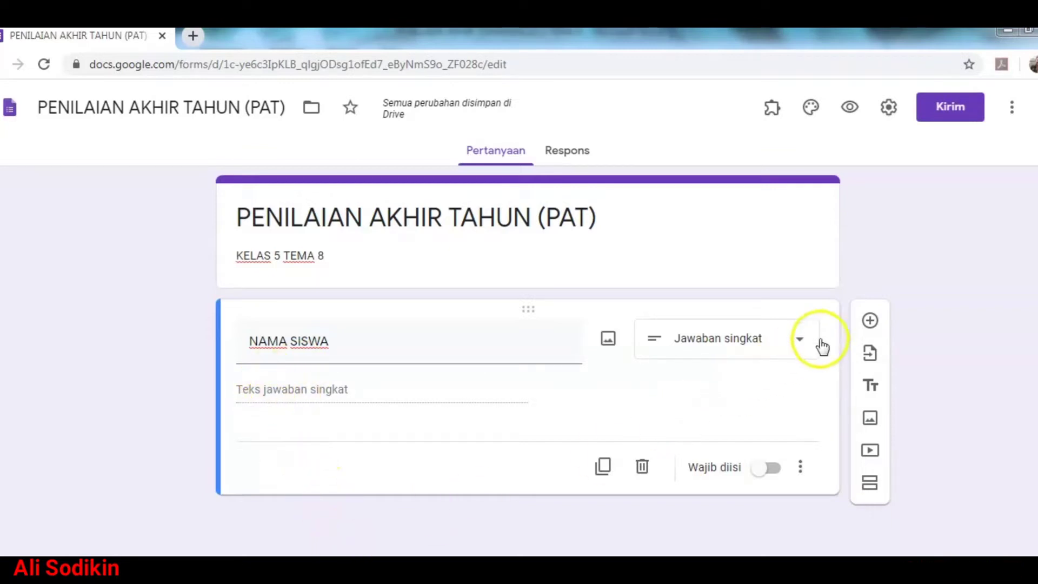
left_click(781, 340)
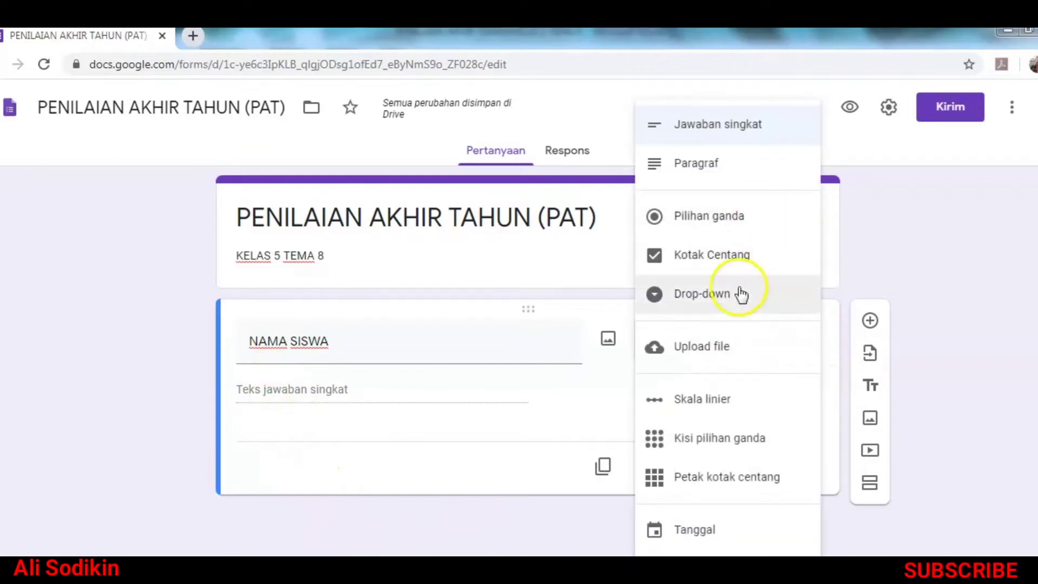
left_click(723, 299)
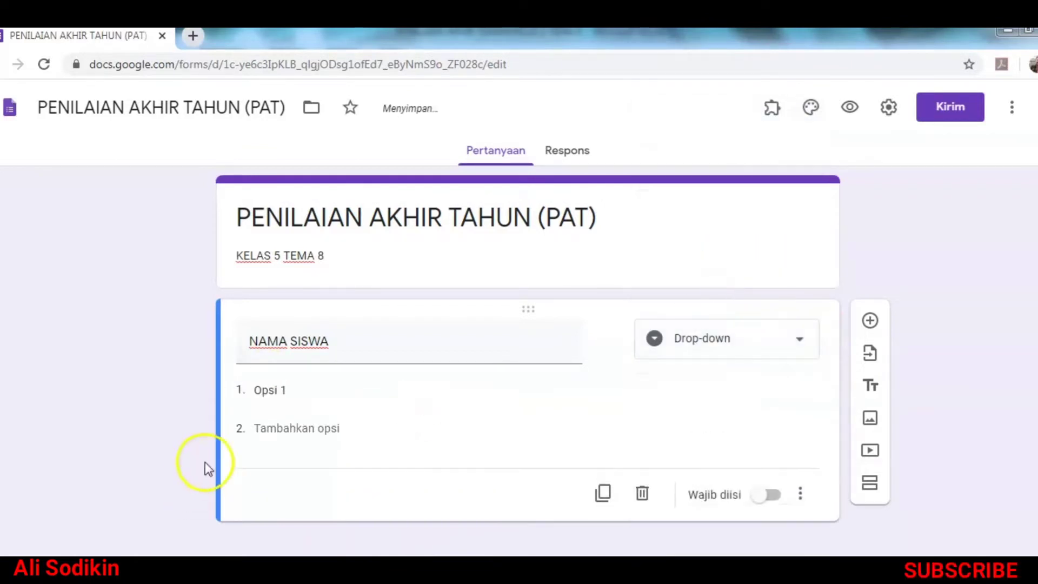
left_click(286, 392)
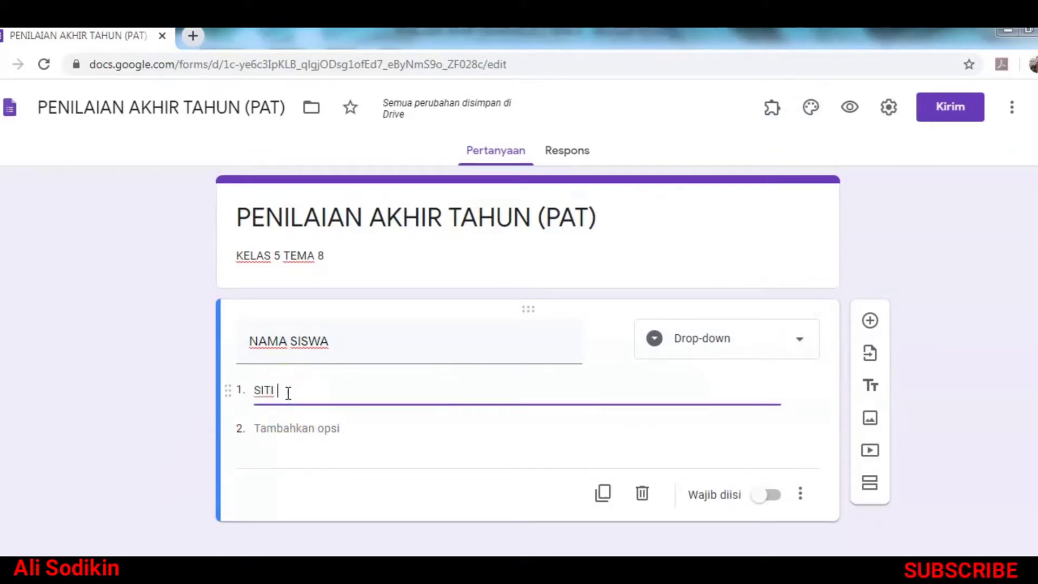
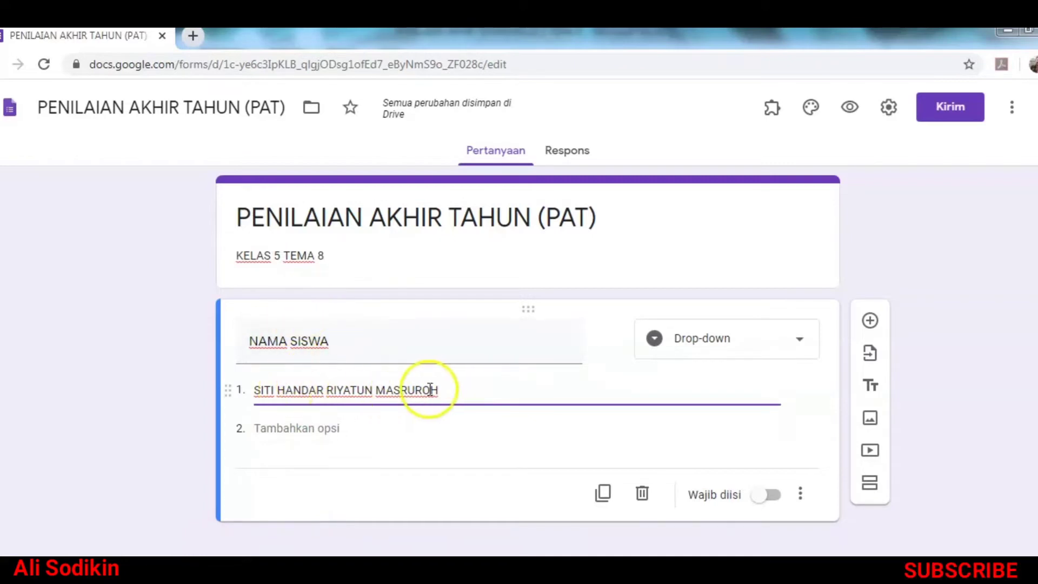
Step: Type a student's full name as option 1, then bring up the Word class list
left_click(221, 568)
Step: Copy the 24 names in the Nama column of the Word class table
scroll(452, 391, "down", 8)
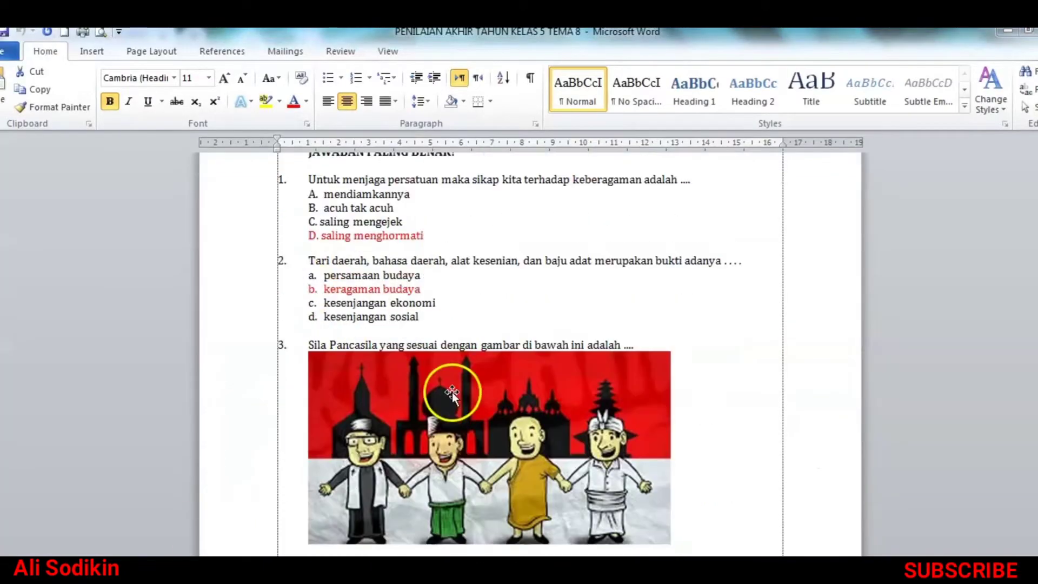
scroll(454, 393, "down", 15)
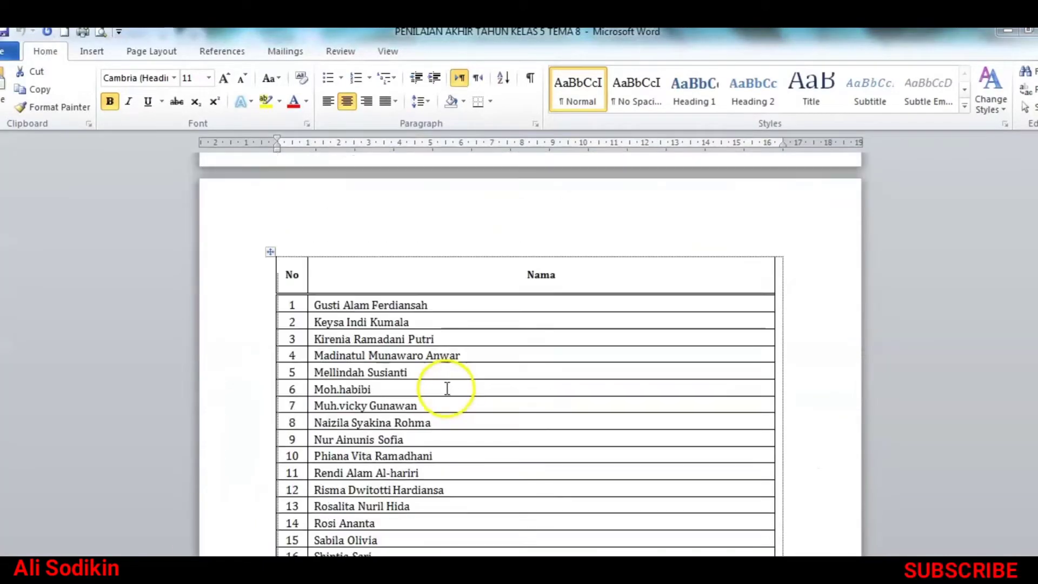
scroll(427, 373, "down", 1)
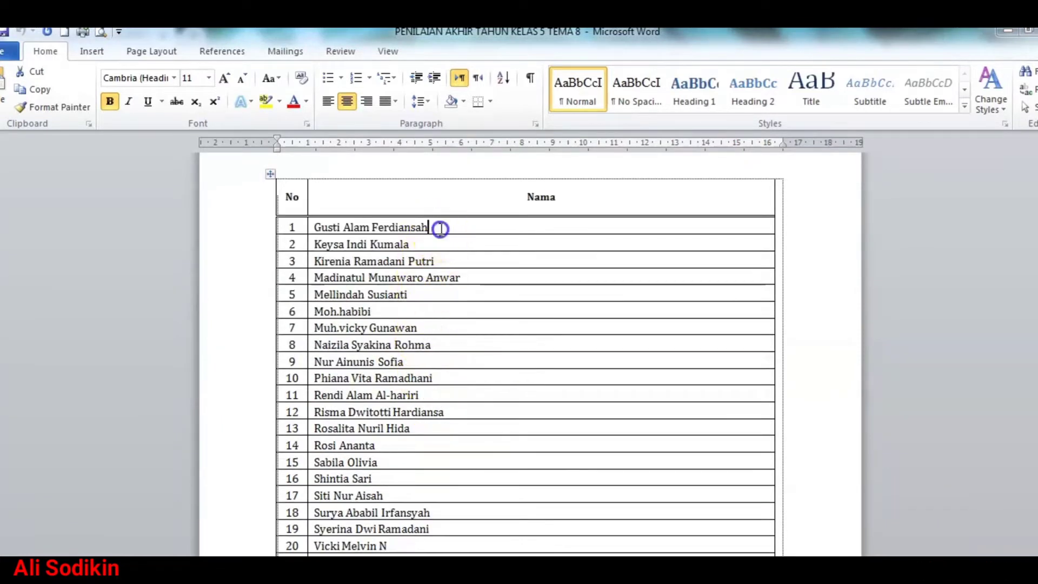
left_click_drag(441, 227, 427, 515)
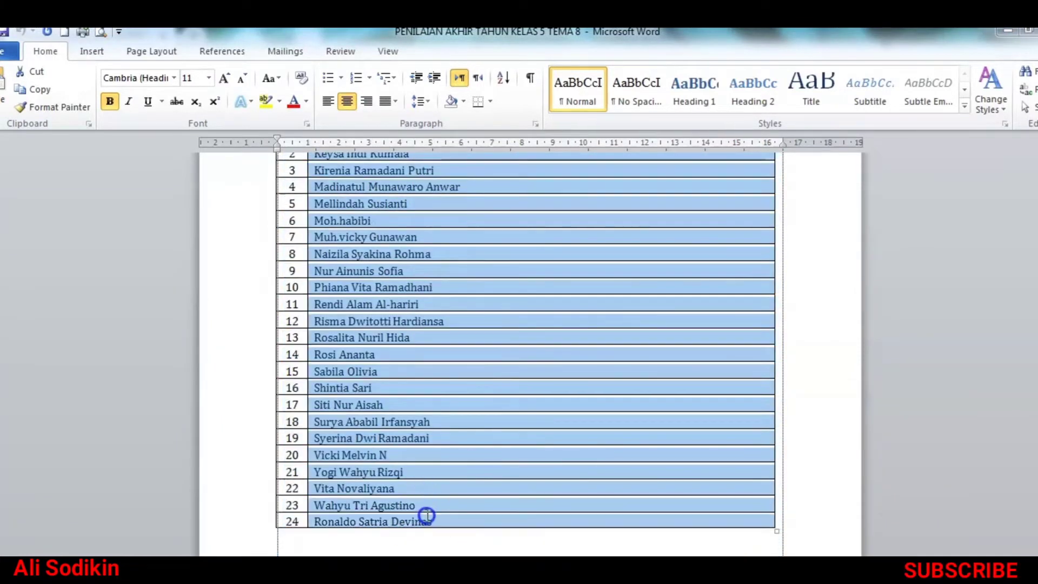
right_click(395, 341)
left_click(435, 364)
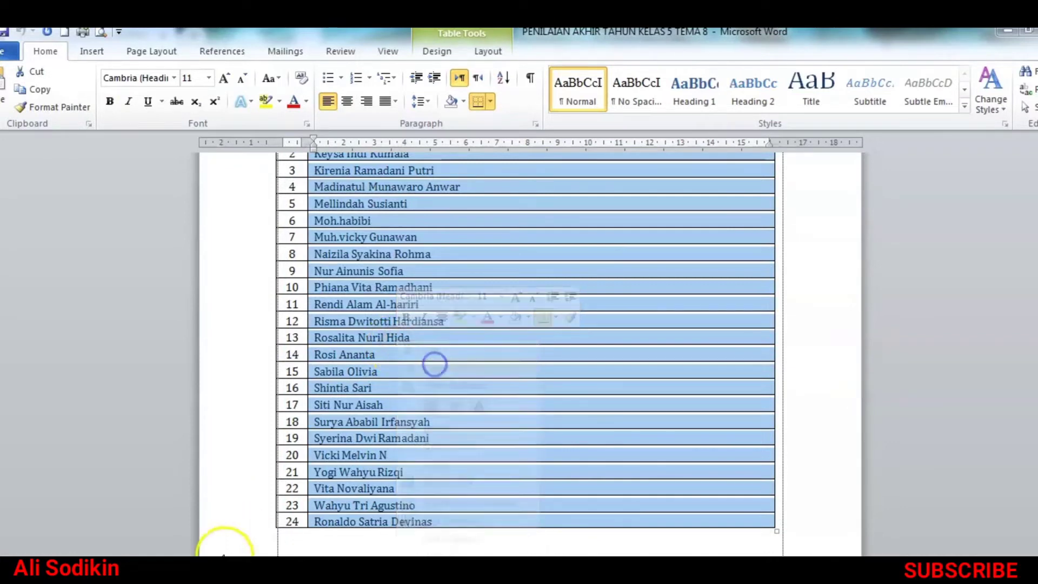
Step: Back in the form, clear the text of the drop-down's first option
left_click(223, 569)
left_click_drag(444, 394, 157, 405)
key("BackSpace")
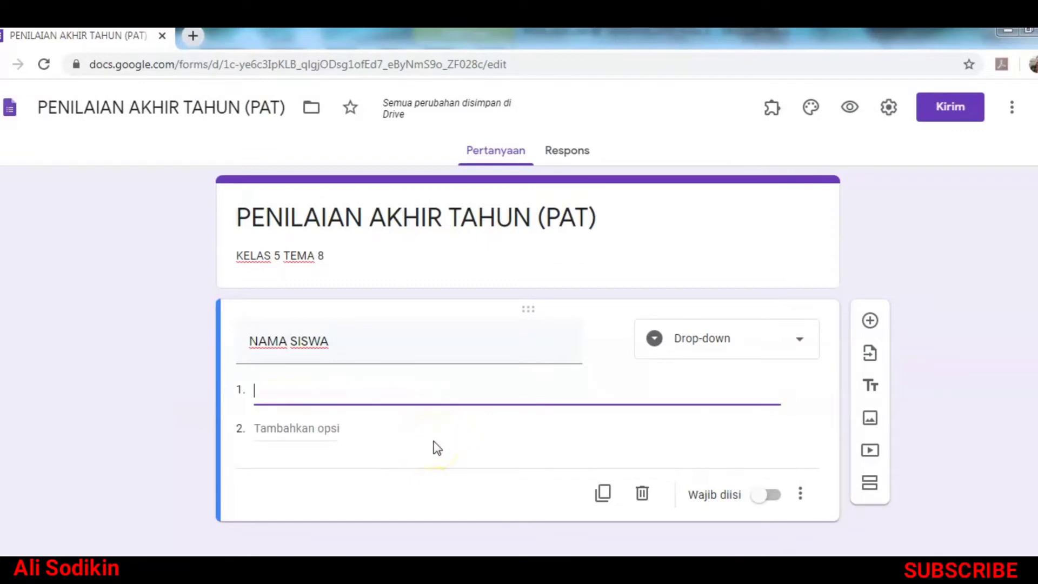
Step: Paste the 24 student names as the NAMA SISWA drop-down options
right_click(346, 396)
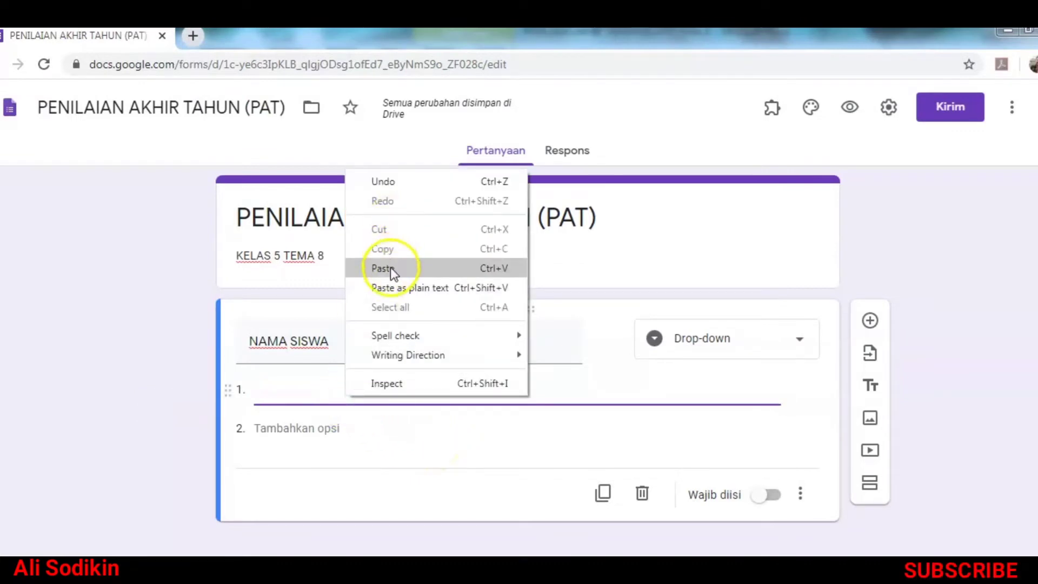
left_click(390, 267)
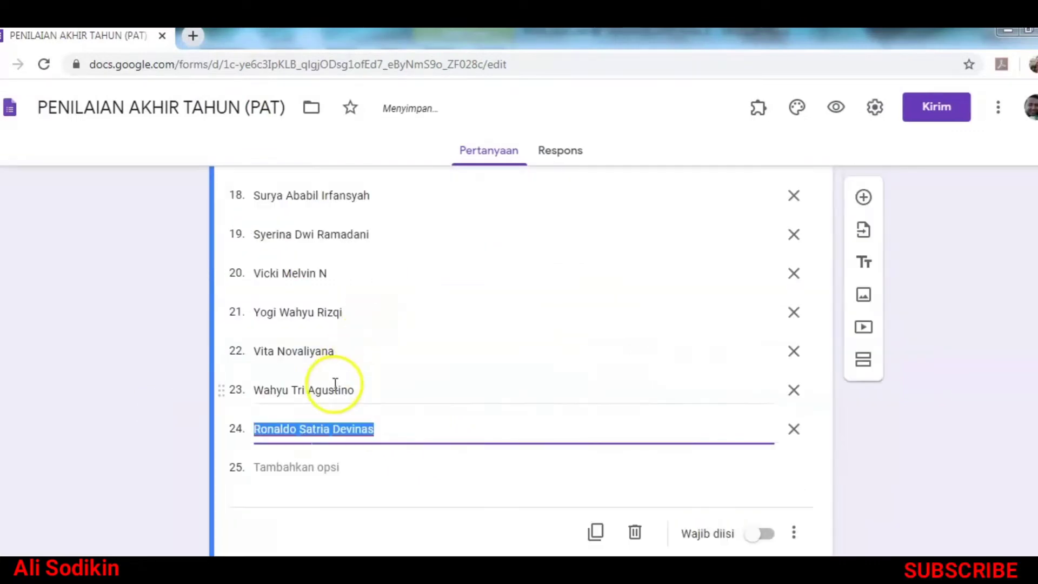
scroll(336, 384, "up", 12)
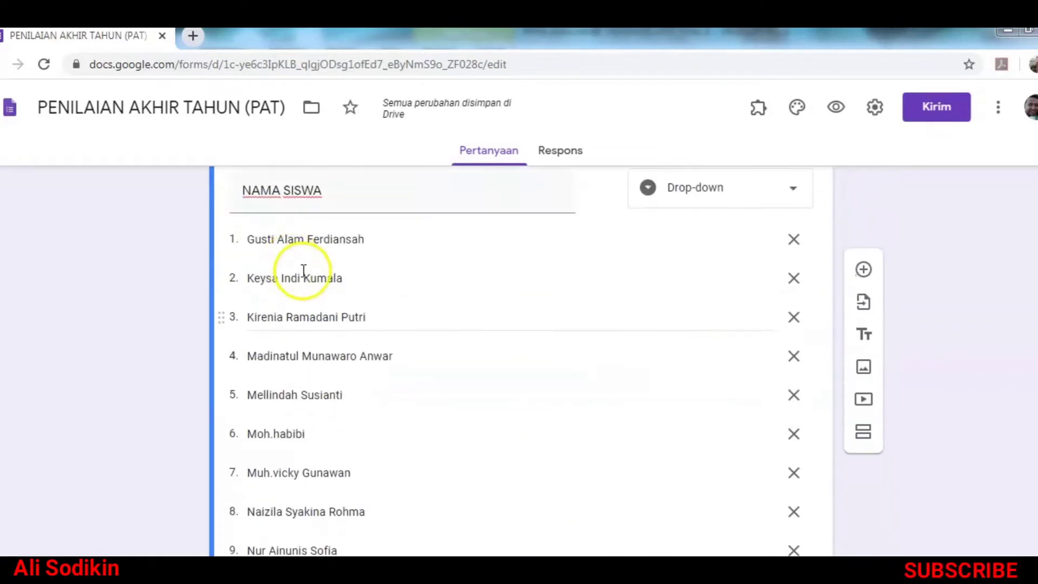
scroll(303, 270, "up", 2)
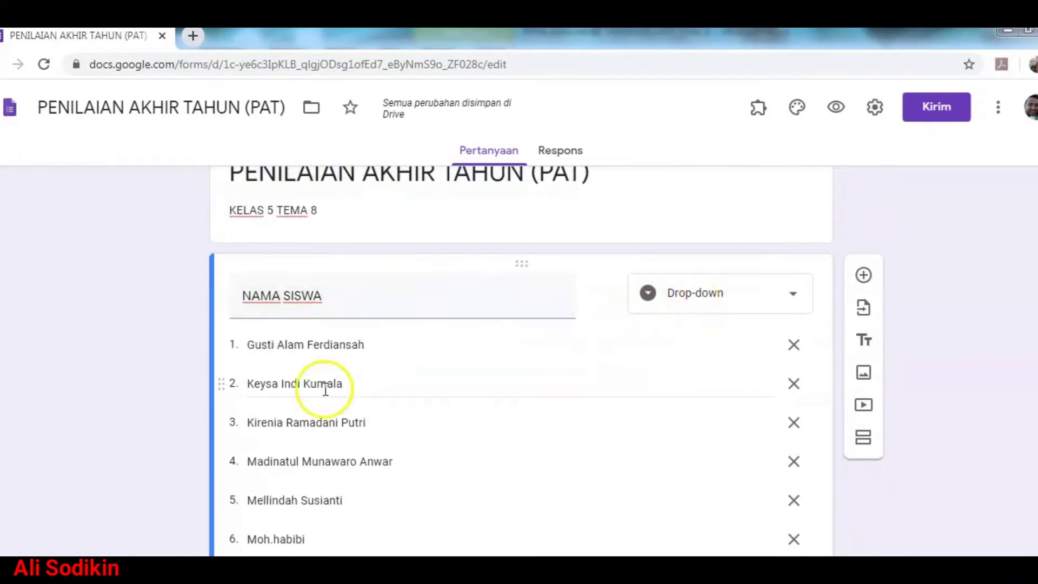
scroll(335, 379, "down", 15)
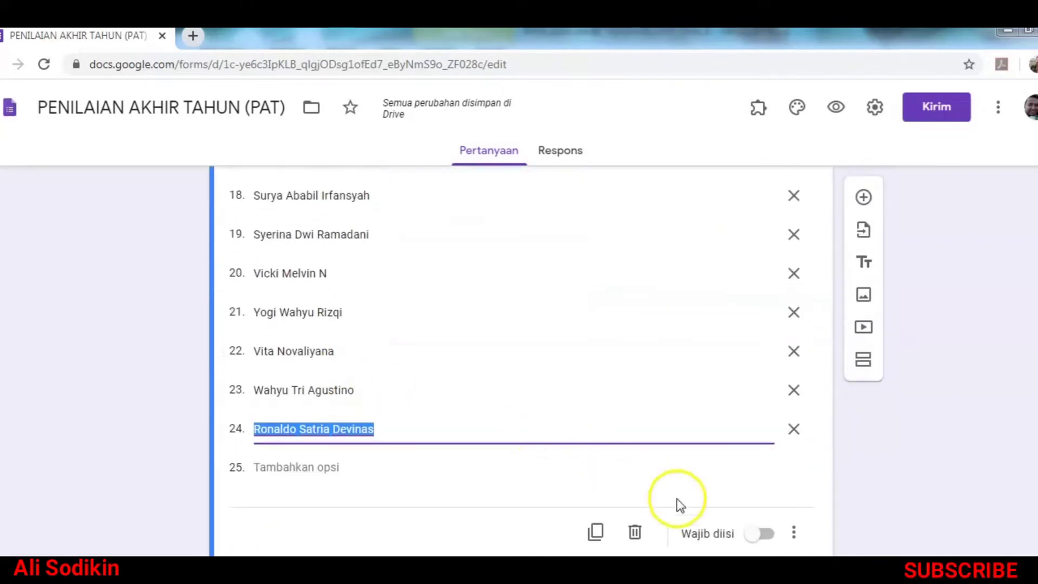
Step: Mark the NAMA SISWA question as required
left_click(771, 535)
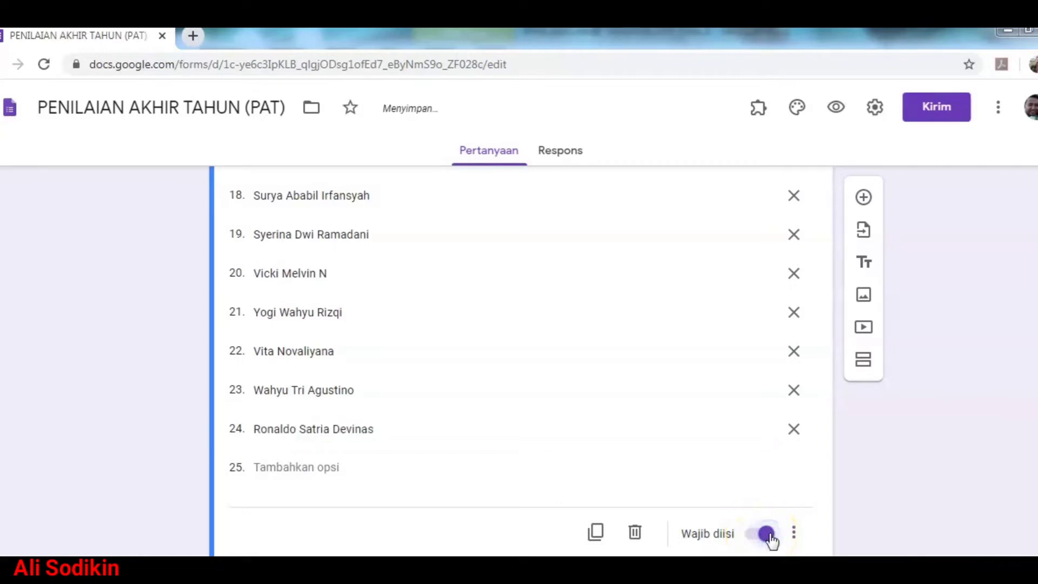
scroll(781, 527, "up", 12)
scroll(784, 525, "up", 4)
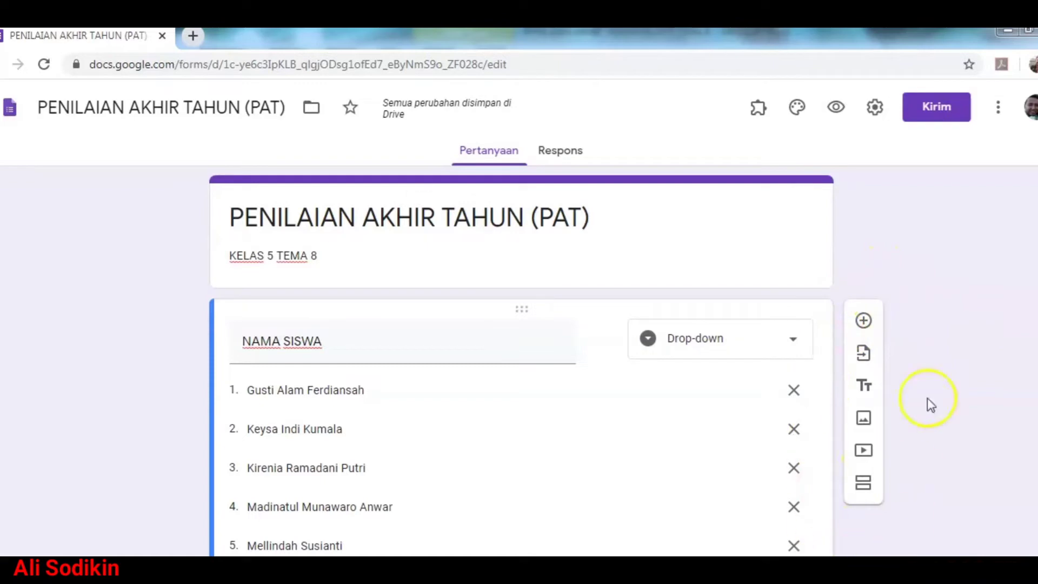
Step: Add a new question after NAMA SISWA titled NO. ABSEN
left_click(863, 322)
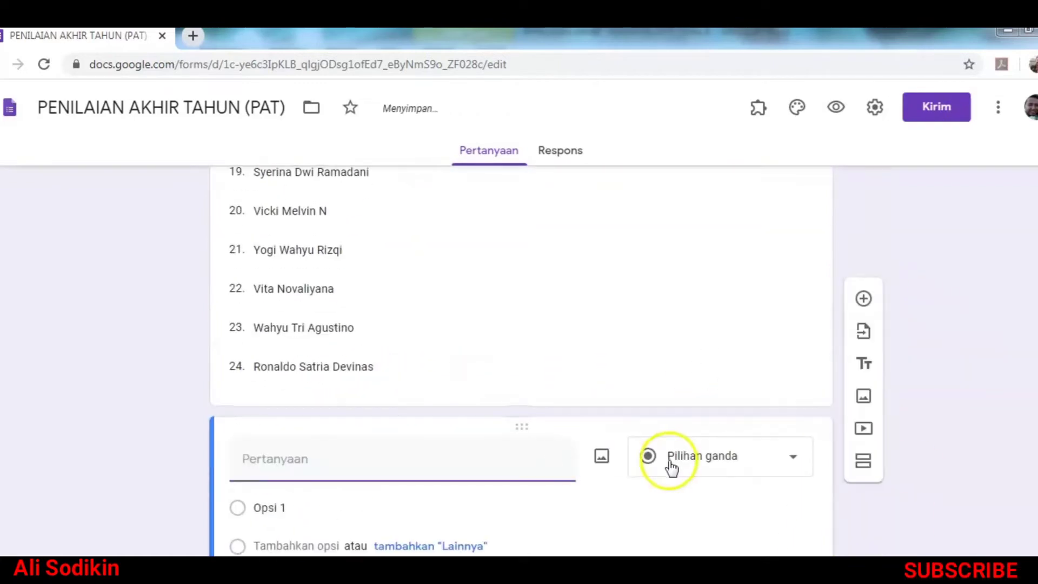
scroll(404, 366, "up", 12)
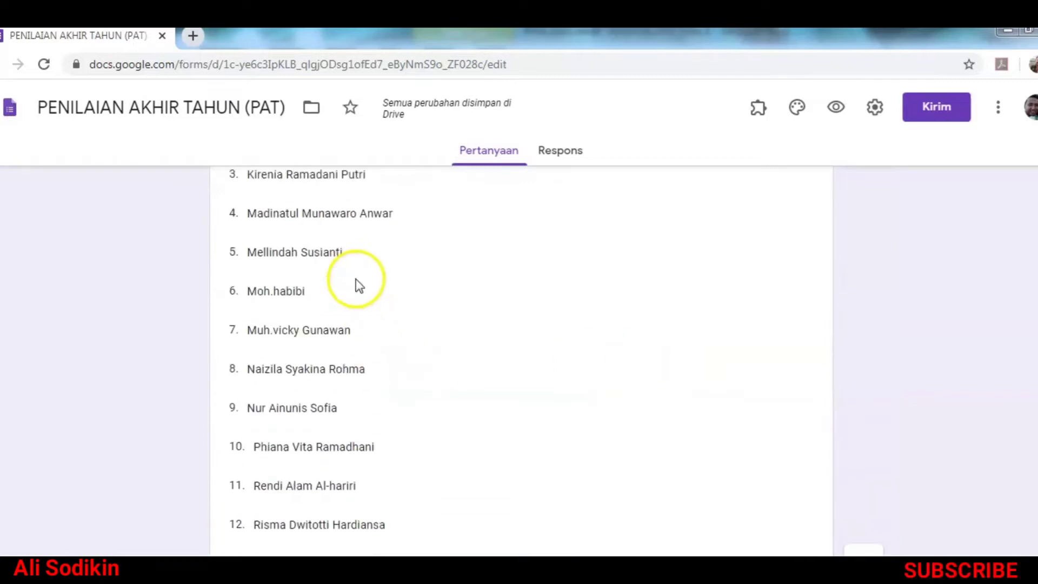
scroll(359, 285, "up", 5)
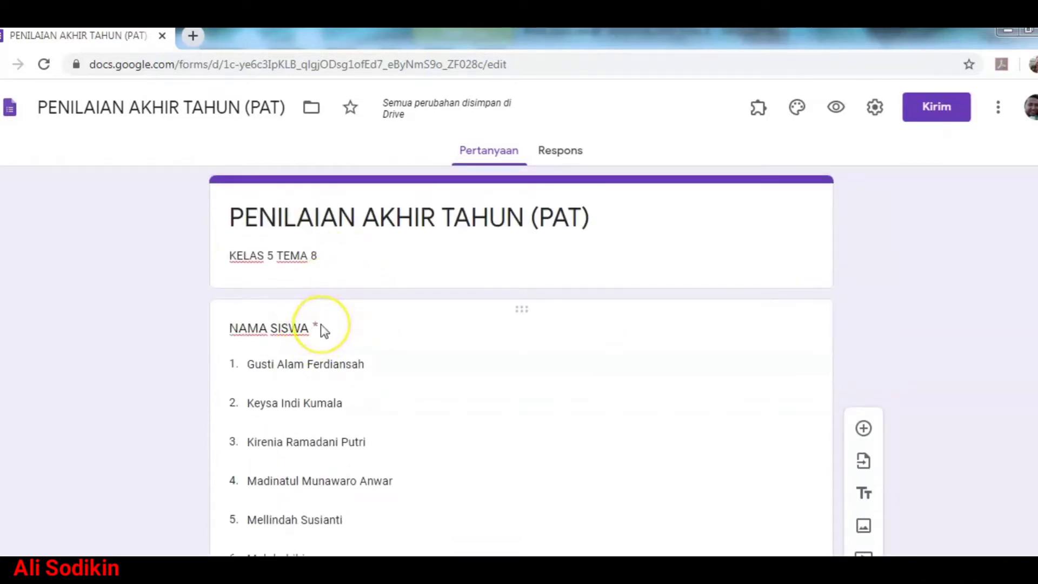
scroll(320, 326, "down", 15)
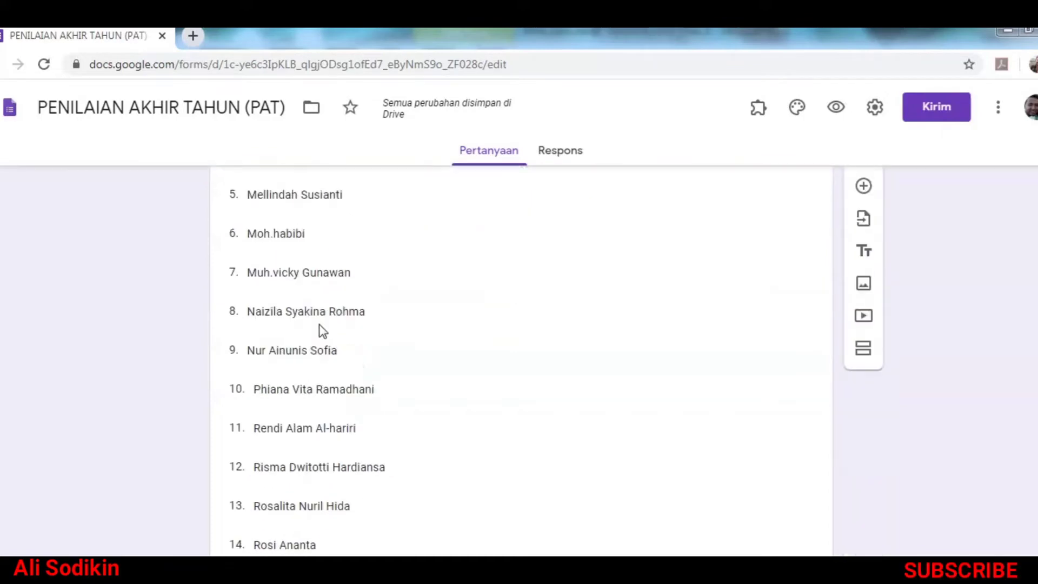
left_click(322, 373)
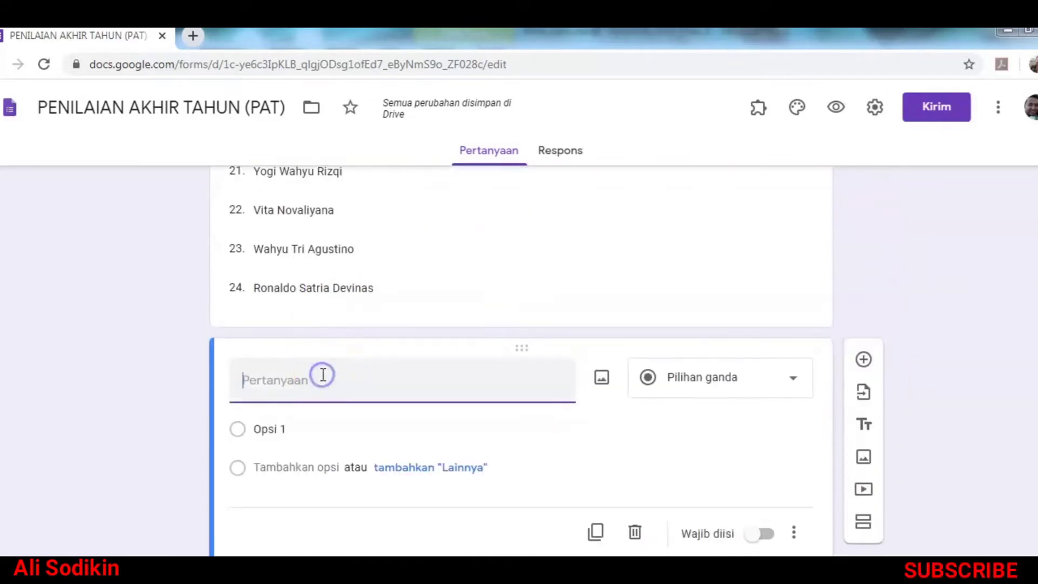
type("NO. ABSEN")
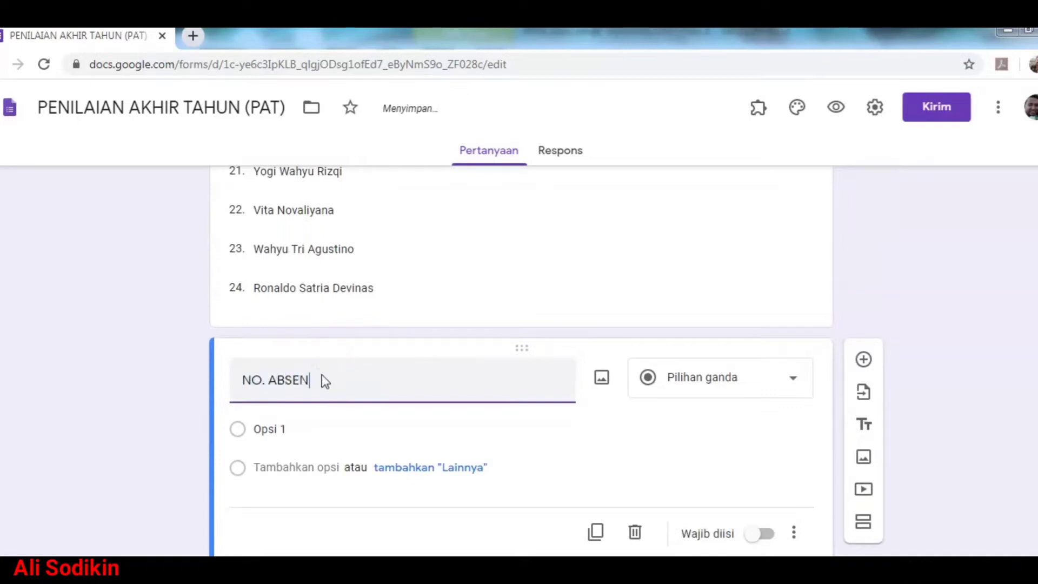
Step: Set the NO. ABSEN question type to short answer
left_click(748, 382)
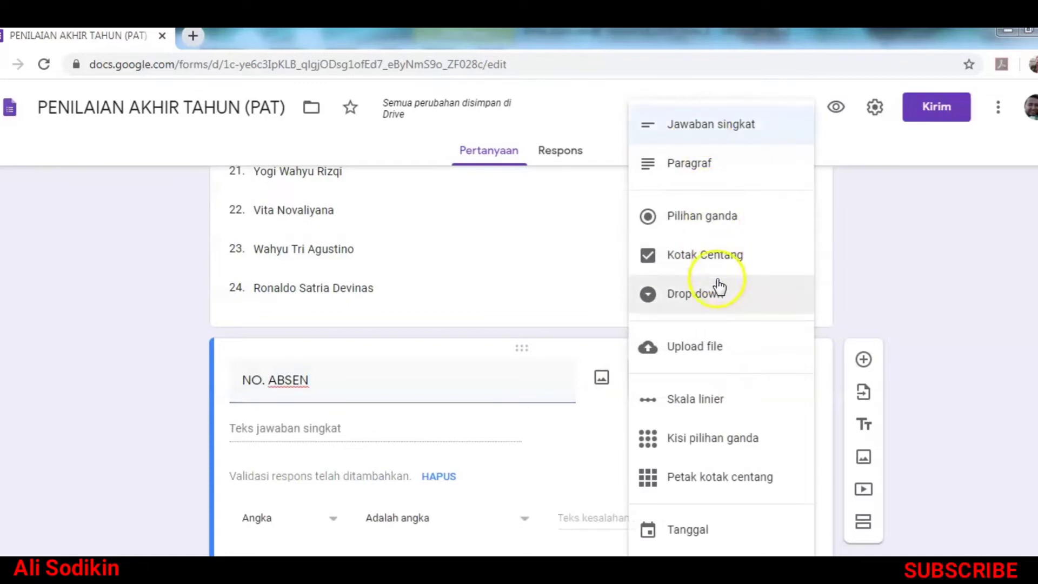
left_click(699, 130)
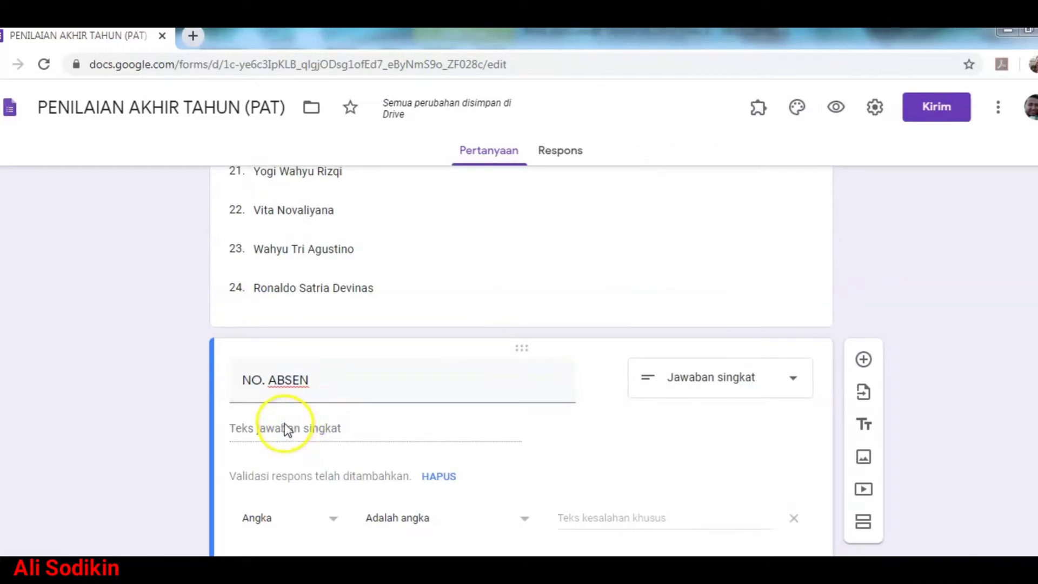
left_click(745, 376)
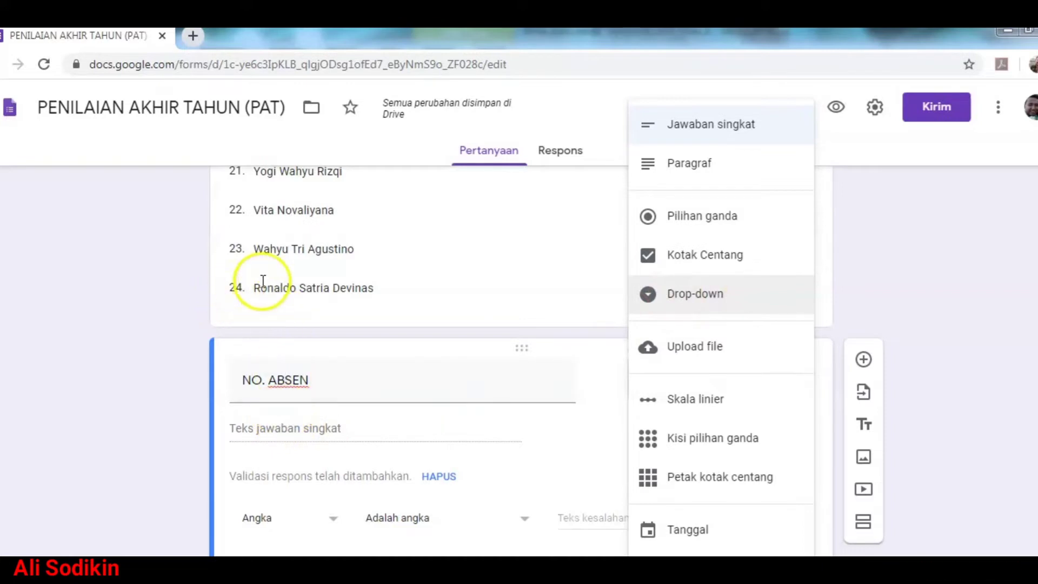
left_click(727, 126)
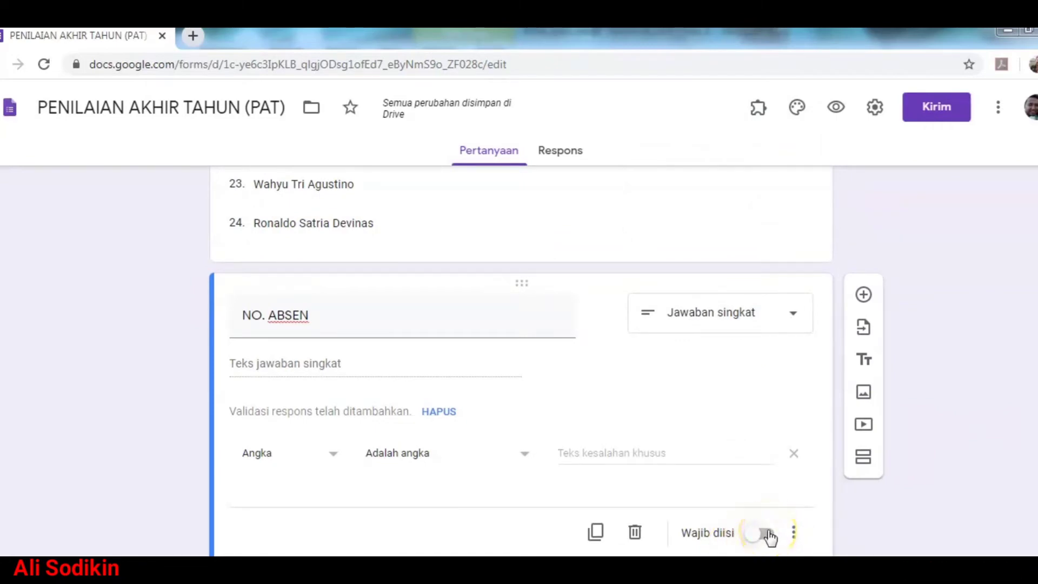
Step: Mark the NO. ABSEN question as required
left_click(766, 534)
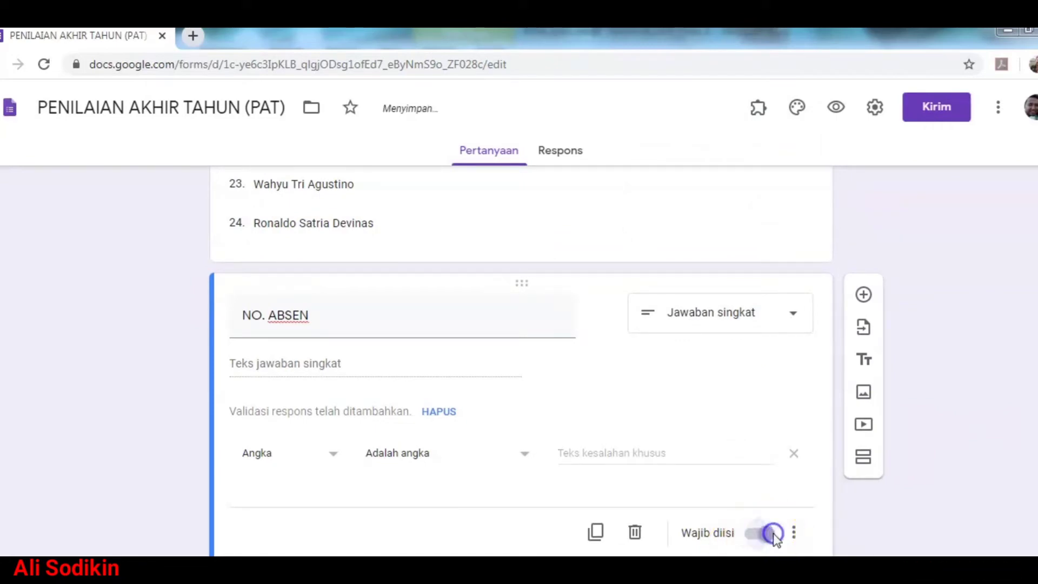
scroll(922, 488, "up", 6)
scroll(887, 480, "up", 12)
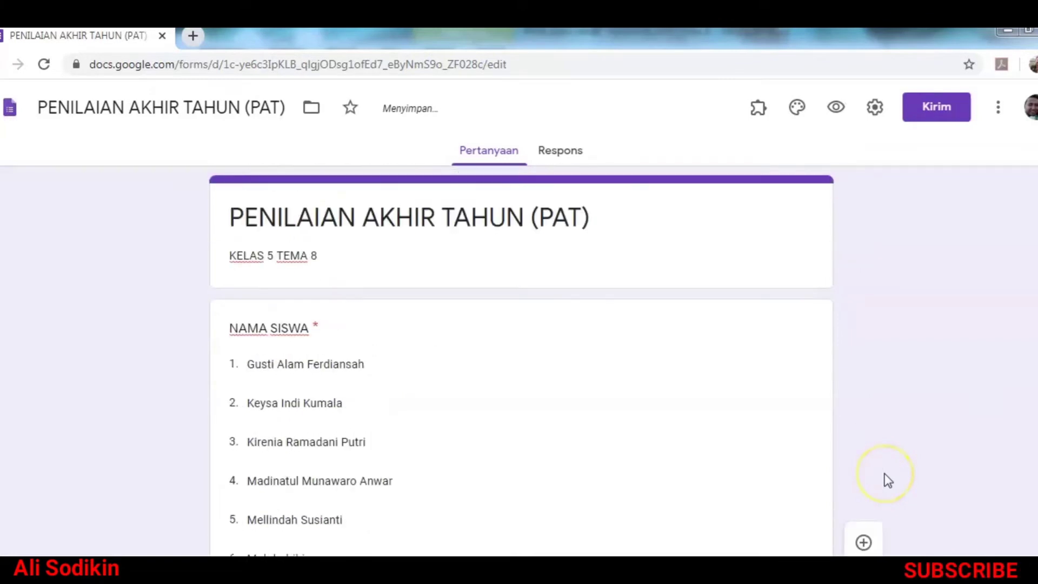
scroll(828, 441, "down", 6)
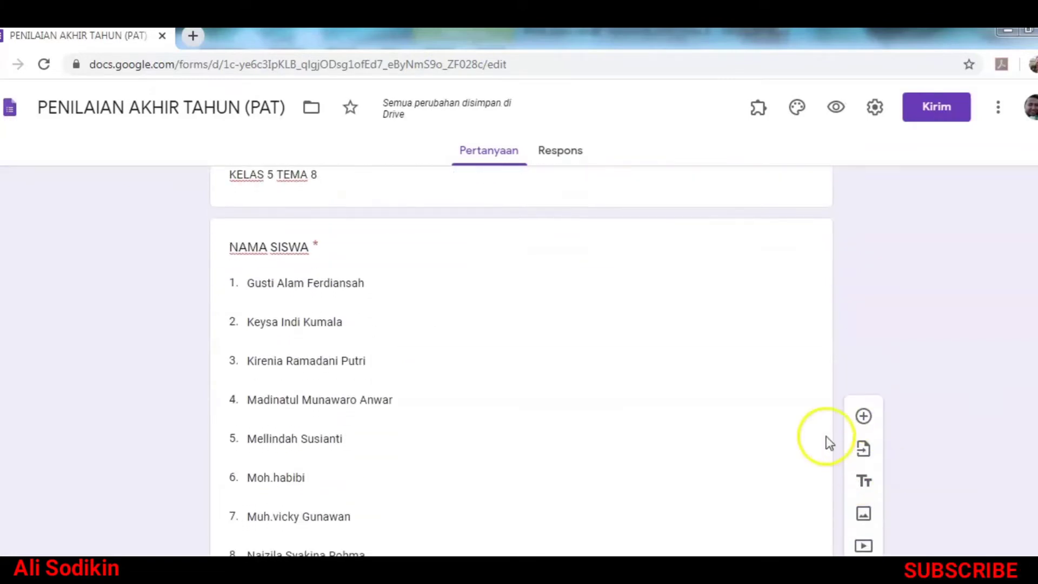
scroll(746, 449, "down", 12)
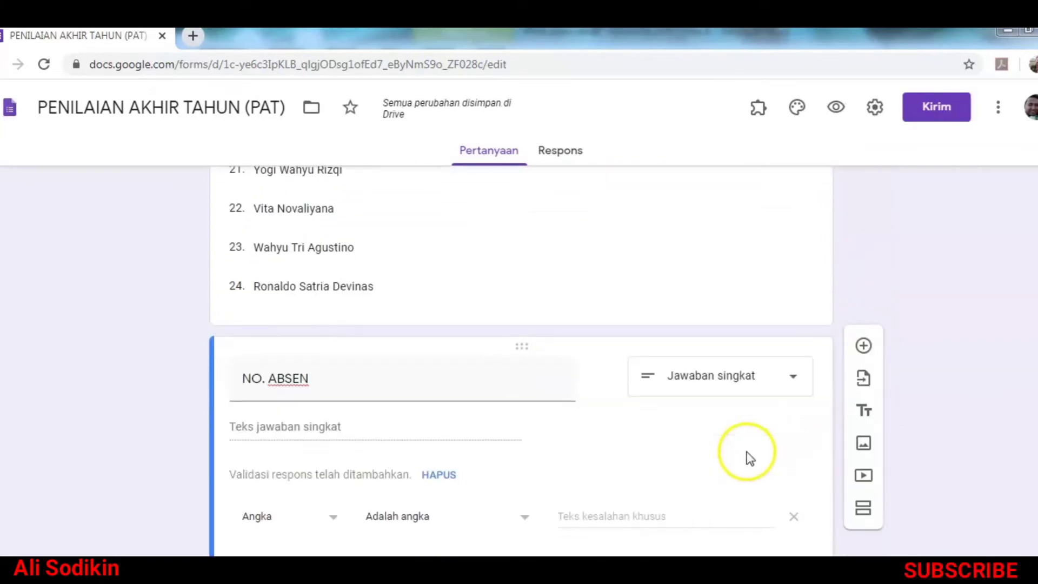
scroll(749, 454, "up", 10)
scroll(749, 457, "up", 8)
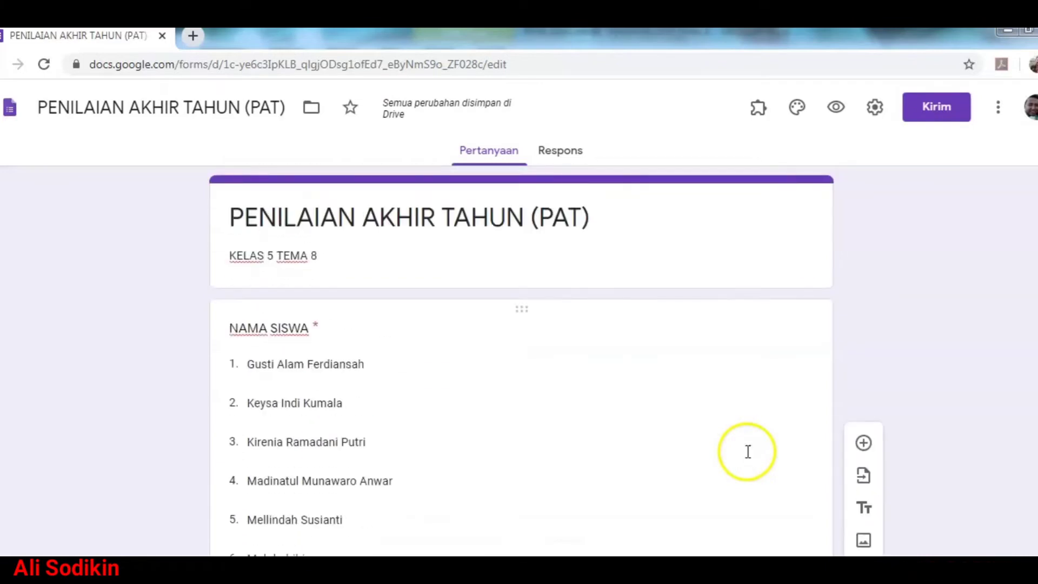
scroll(745, 456, "down", 5)
scroll(415, 333, "down", 12)
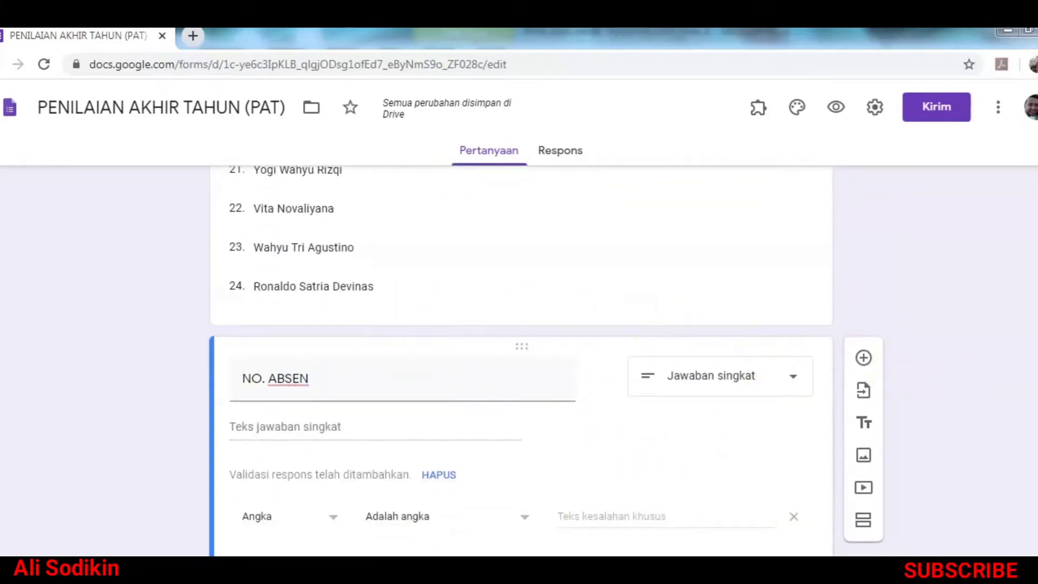
scroll(862, 366, "up", 5)
scroll(521, 357, "up", 12)
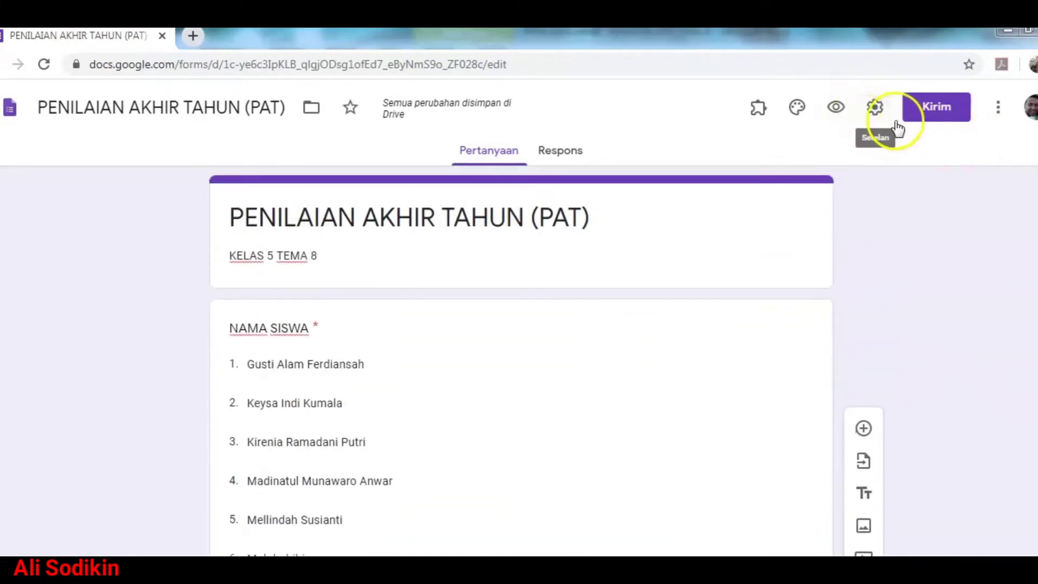
Step: Enable 'Jadikan ini sebagai kuis' in the form's quiz settings
left_click(874, 108)
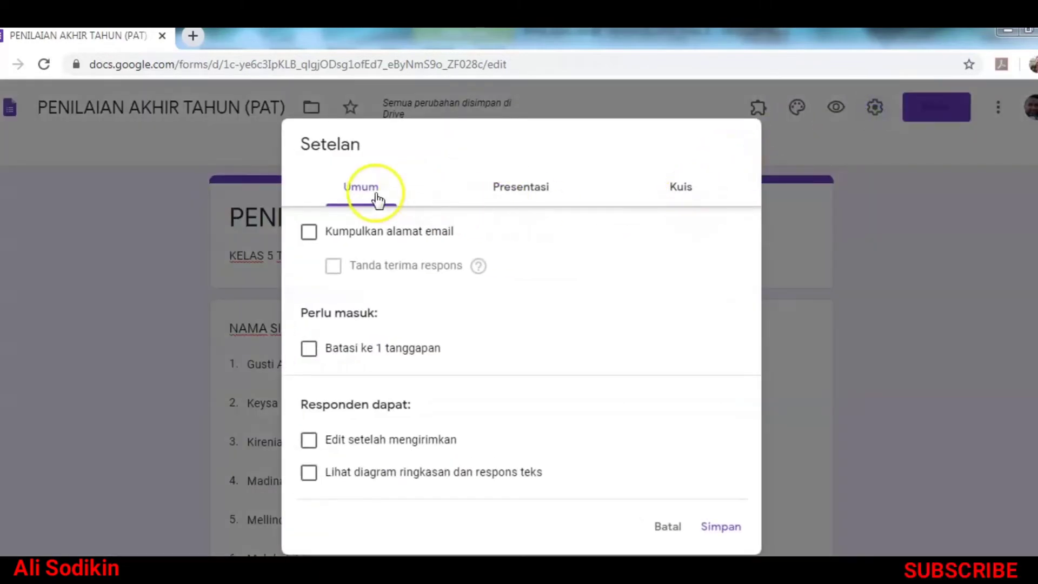
left_click(676, 193)
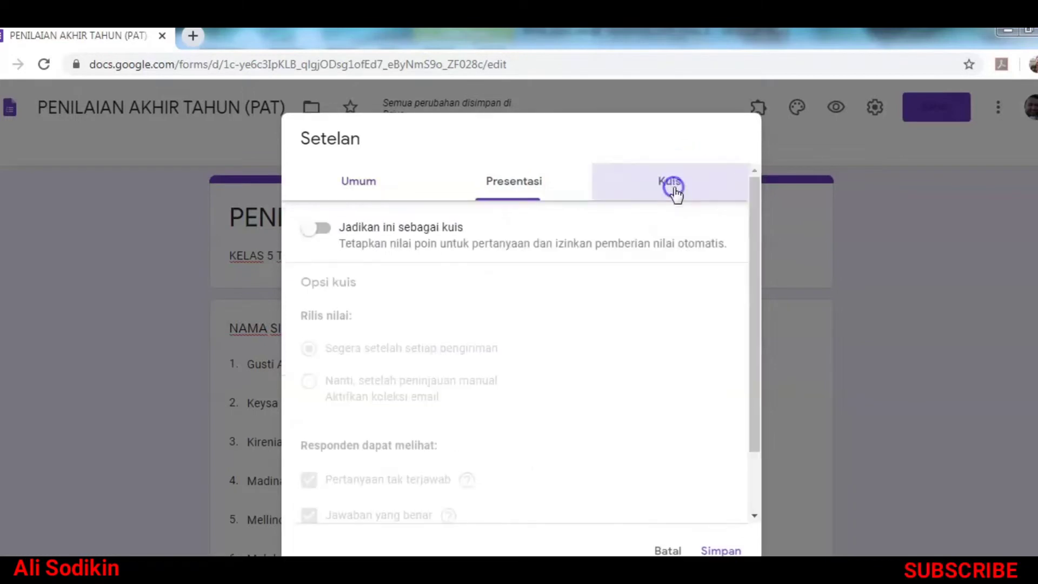
left_click(325, 231)
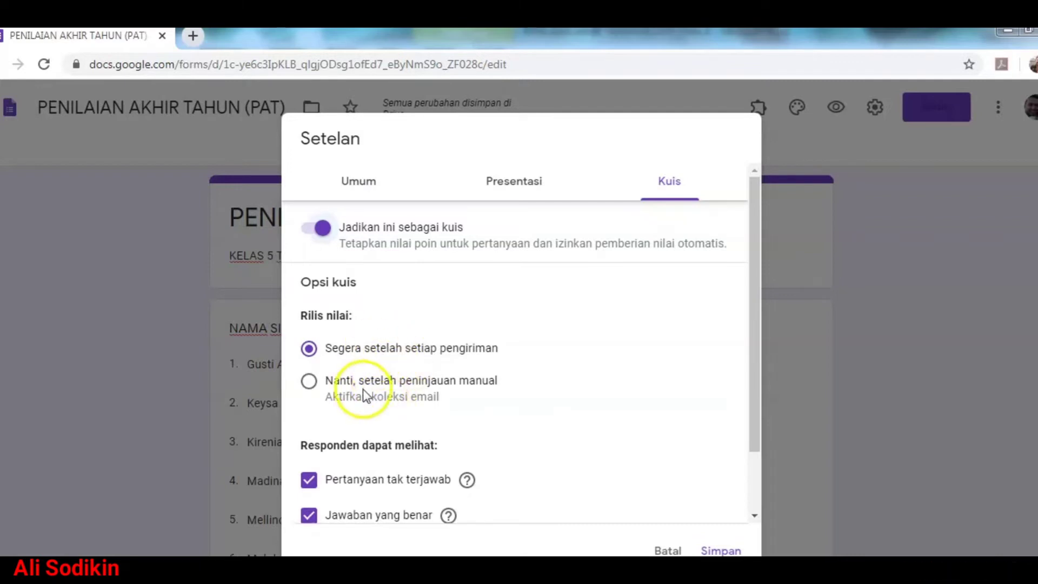
Step: Release grades 'Nanti' after manual review and uncheck 'Jawaban yang benar'
left_click(343, 384)
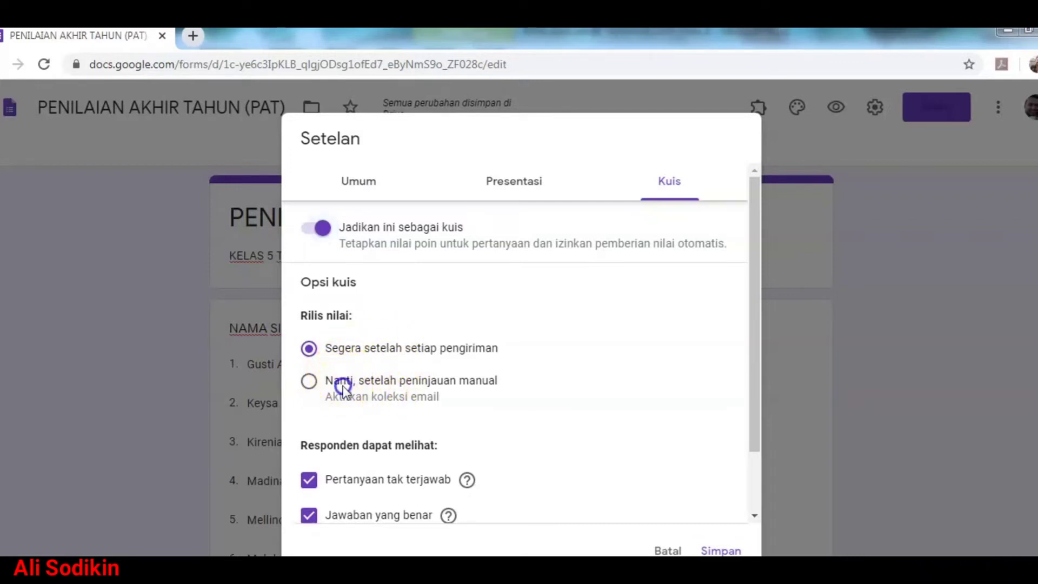
scroll(378, 394, "down", 2)
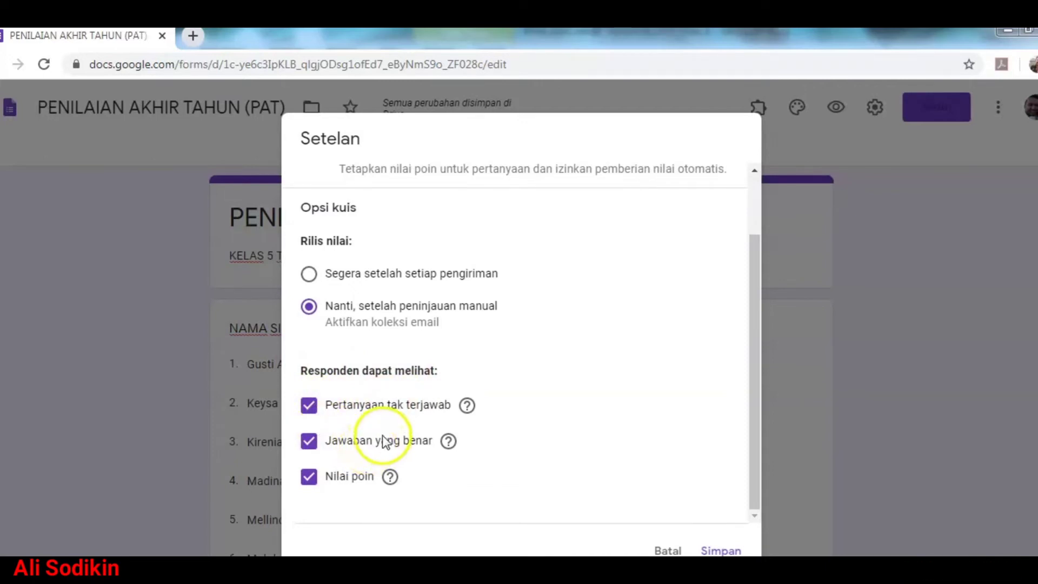
left_click(350, 442)
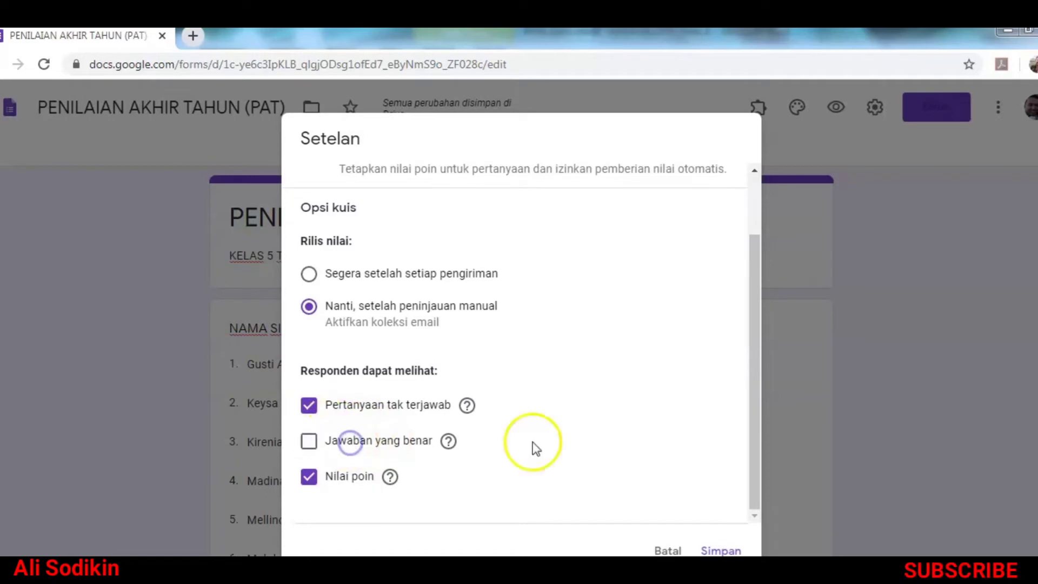
left_click_drag(755, 427, 766, 245)
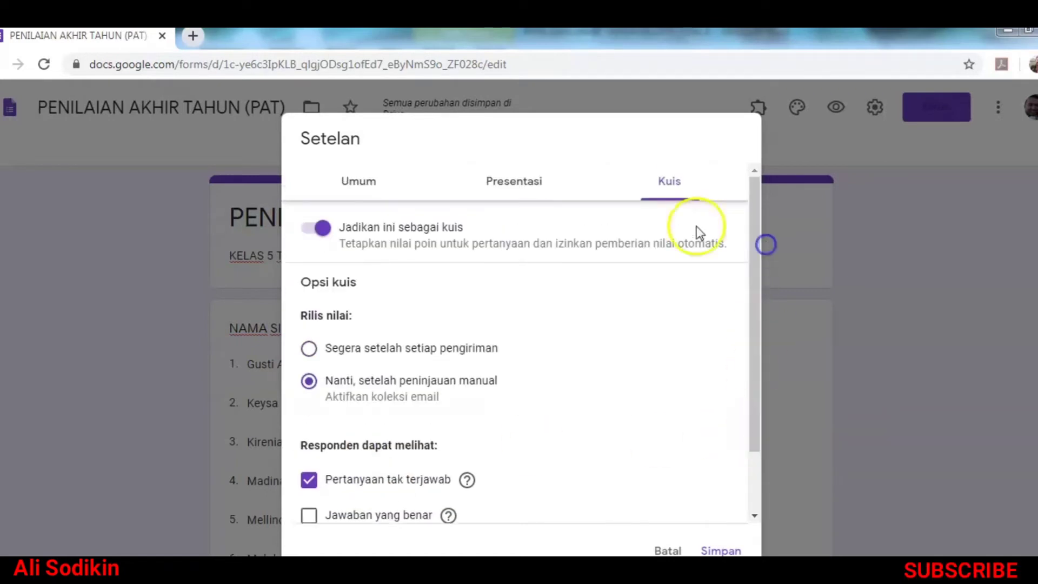
left_click(359, 184)
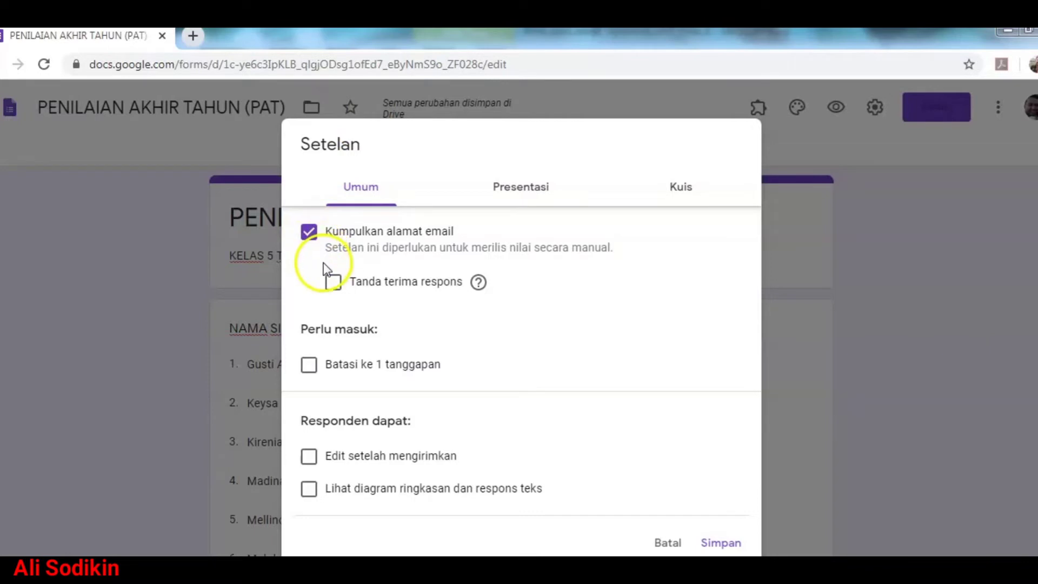
Step: Uncheck 'Kumpulkan alamat email' and save the settings with Simpan
left_click(309, 233)
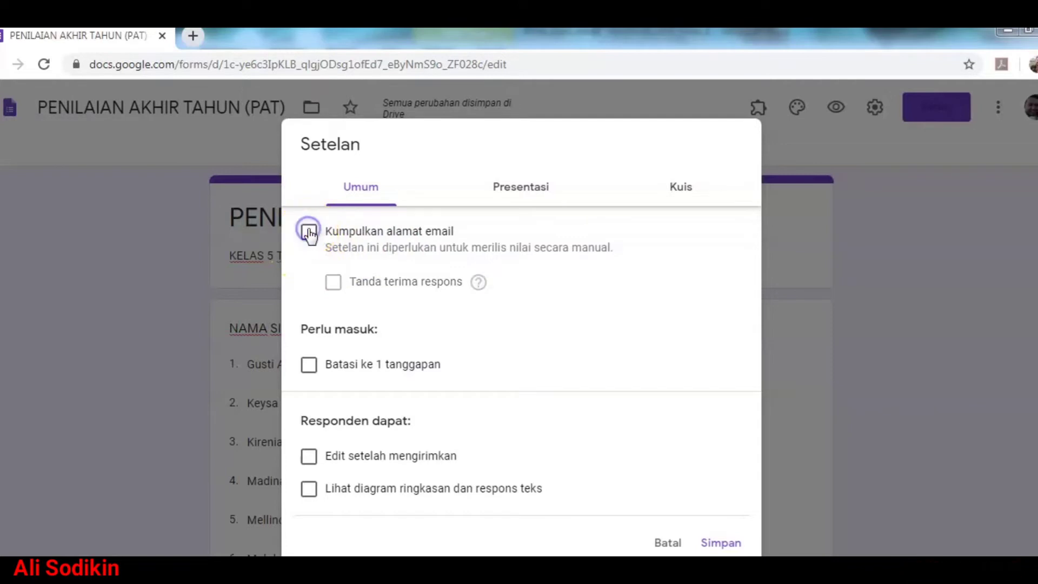
scroll(448, 406, "down", 2)
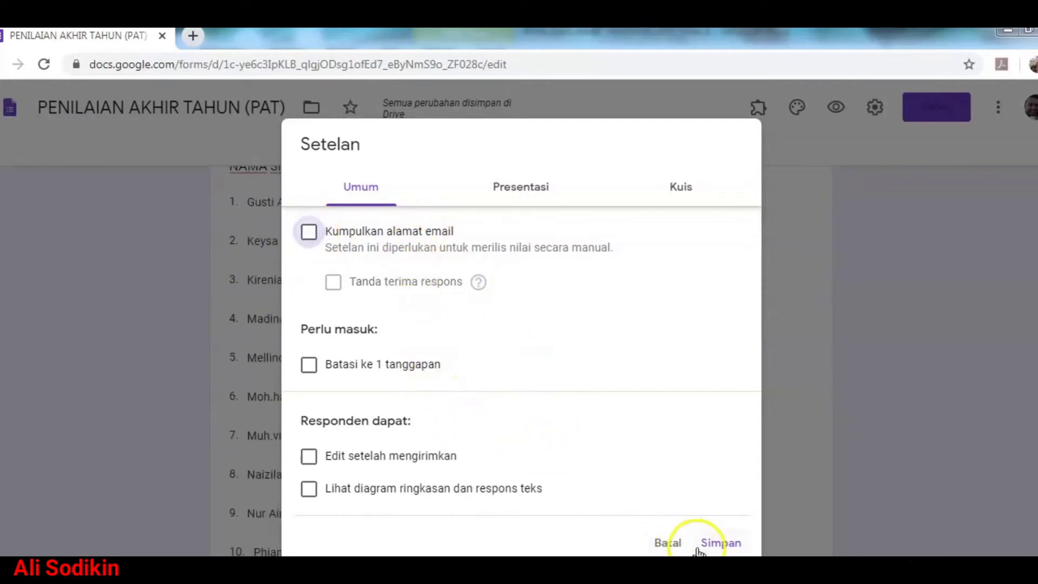
left_click(722, 543)
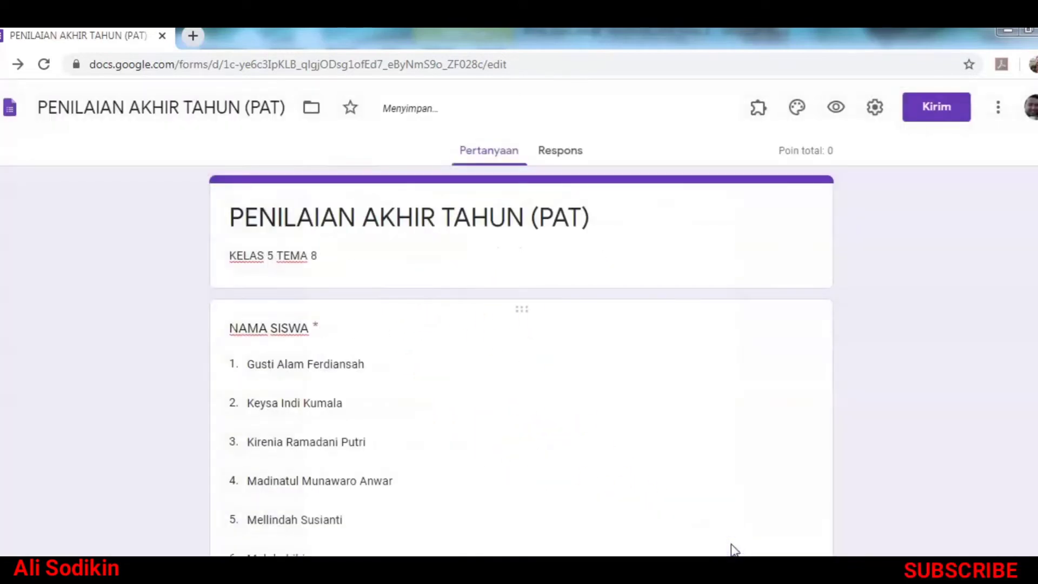
scroll(733, 549, "down", 10)
Step: Insert a blank multiple-choice question directly below NO. ABSEN
scroll(732, 550, "down", 7)
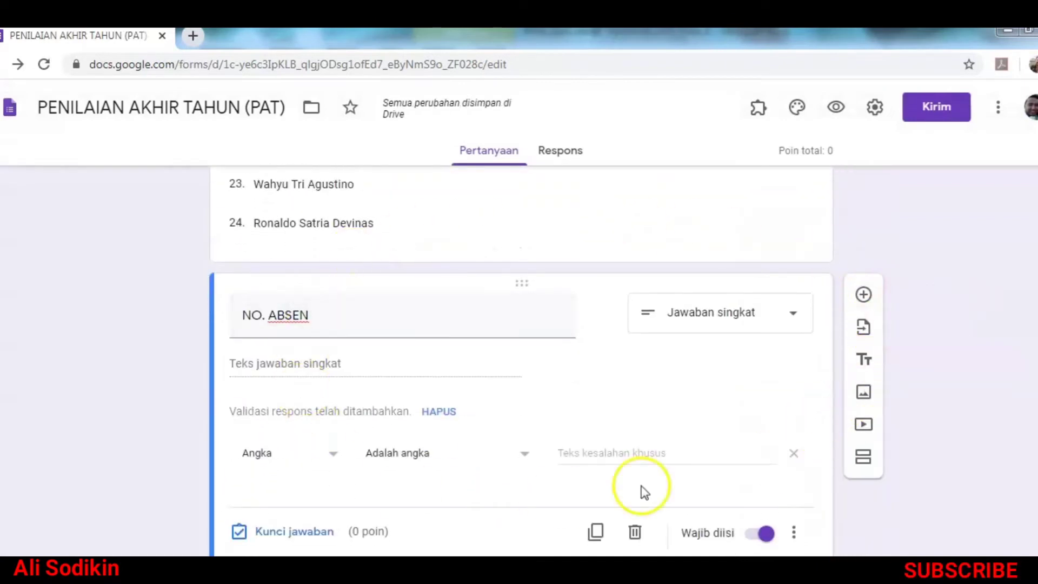
left_click(862, 294)
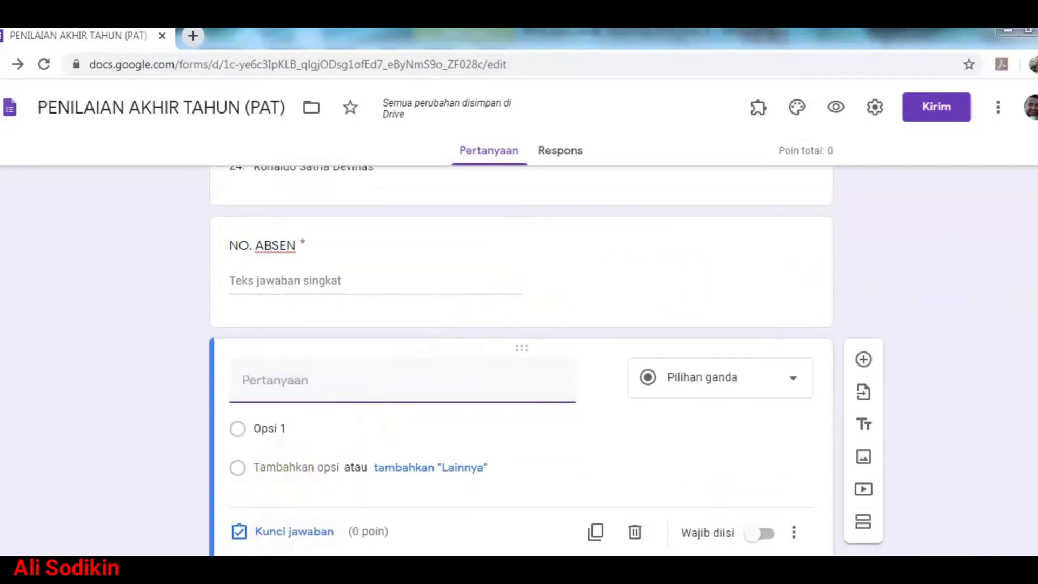
Step: Show the Word PAT document at question 1 with its four answer choices
key("alt+Tab")
scroll(725, 469, "up", 3)
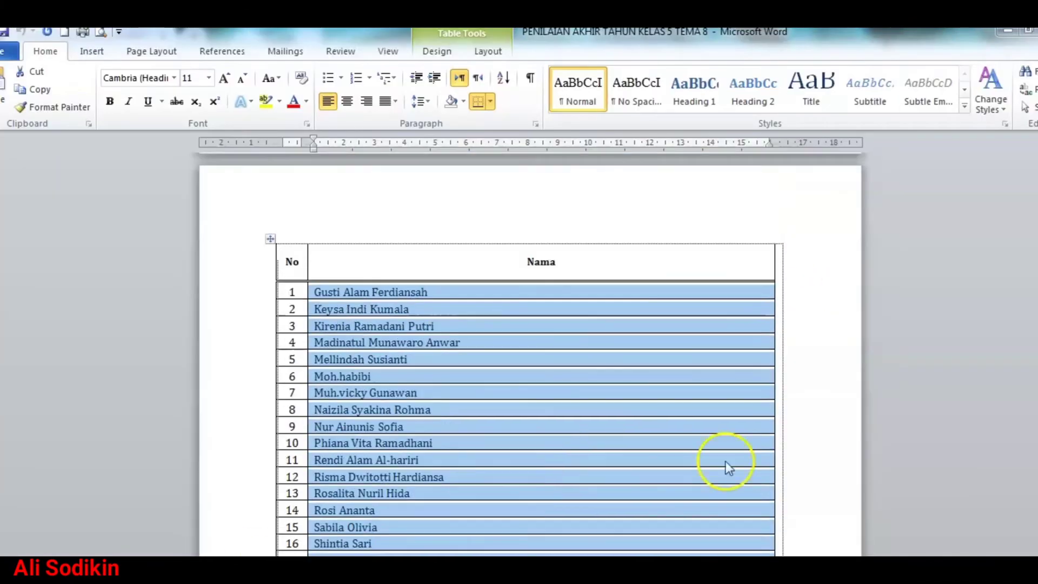
left_click_drag(1037, 396, 1037, 154)
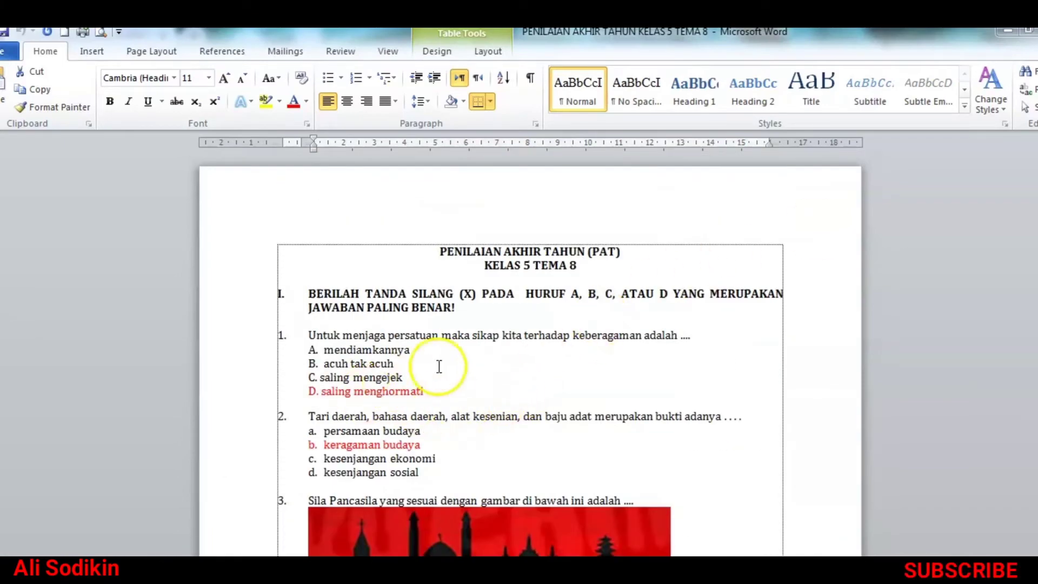
scroll(422, 365, "down", 3)
scroll(418, 368, "down", 10)
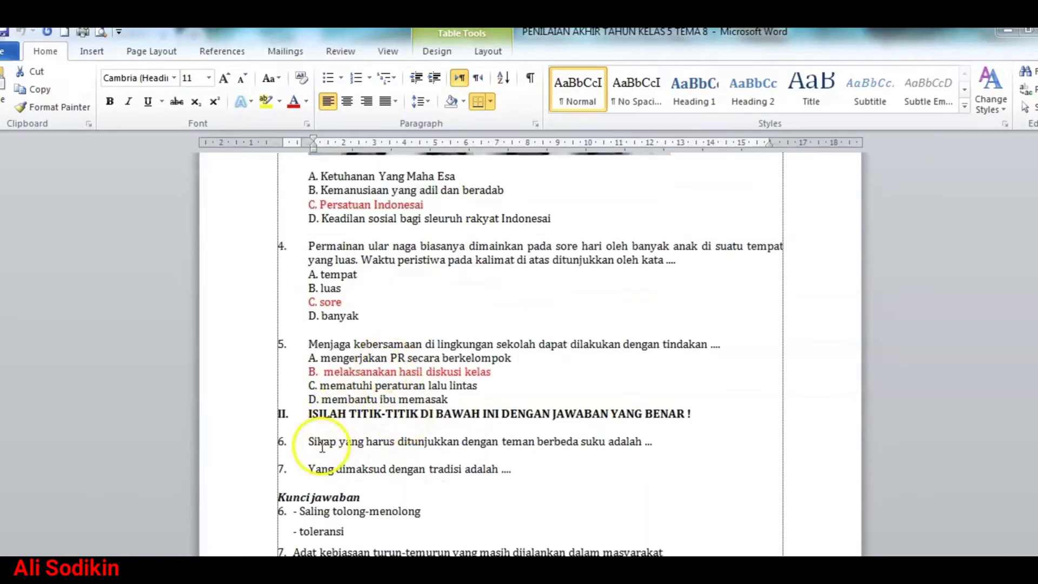
left_click(633, 469)
scroll(649, 466, "up", 15)
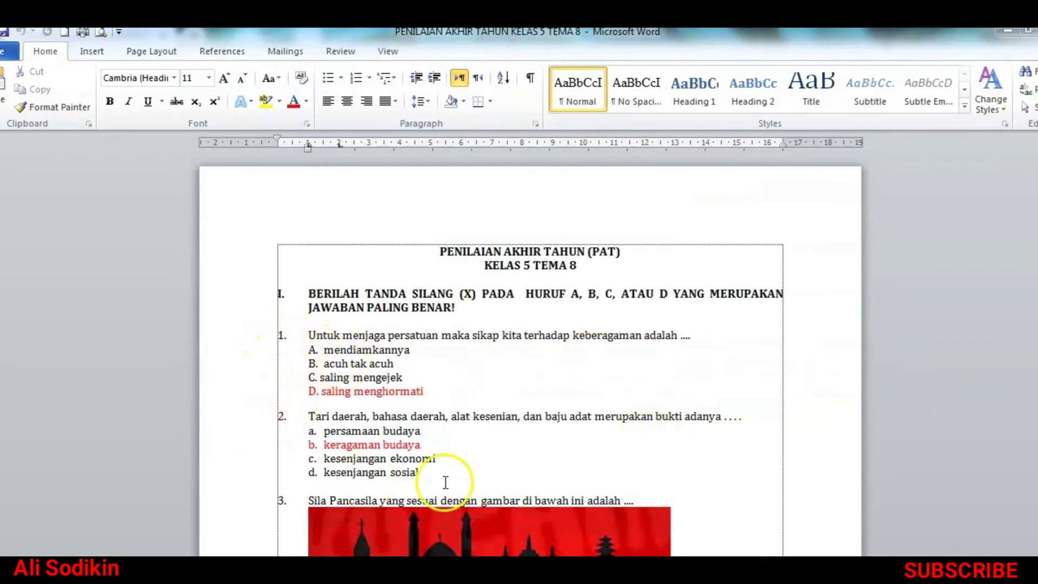
key("alt+Tab")
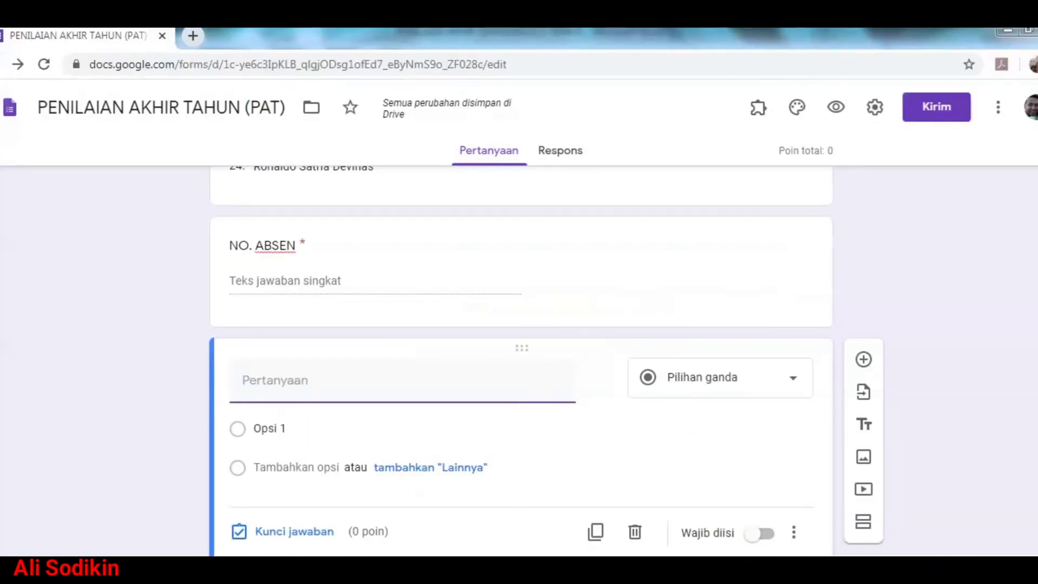
key("alt+Tab")
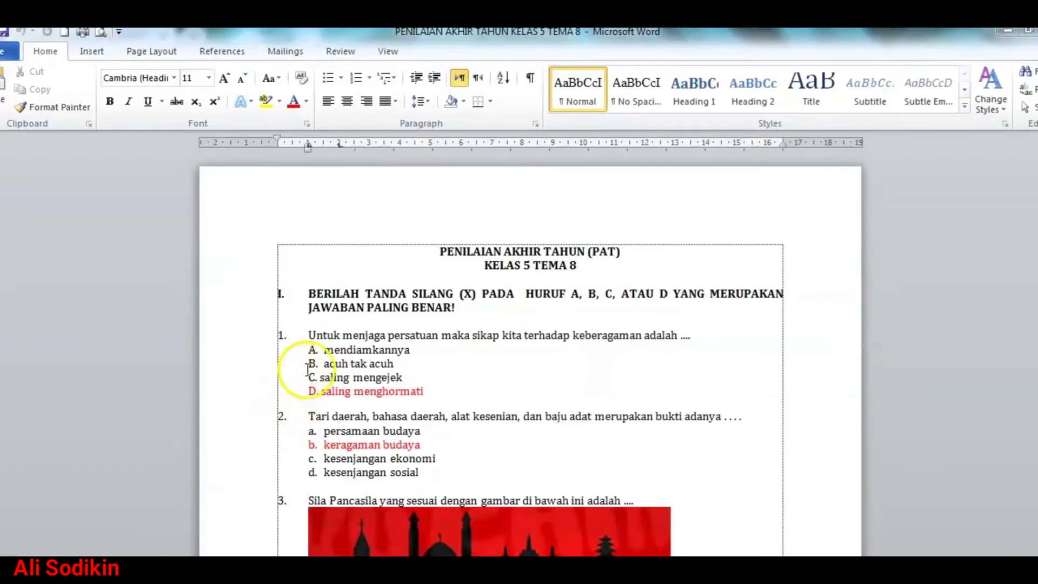
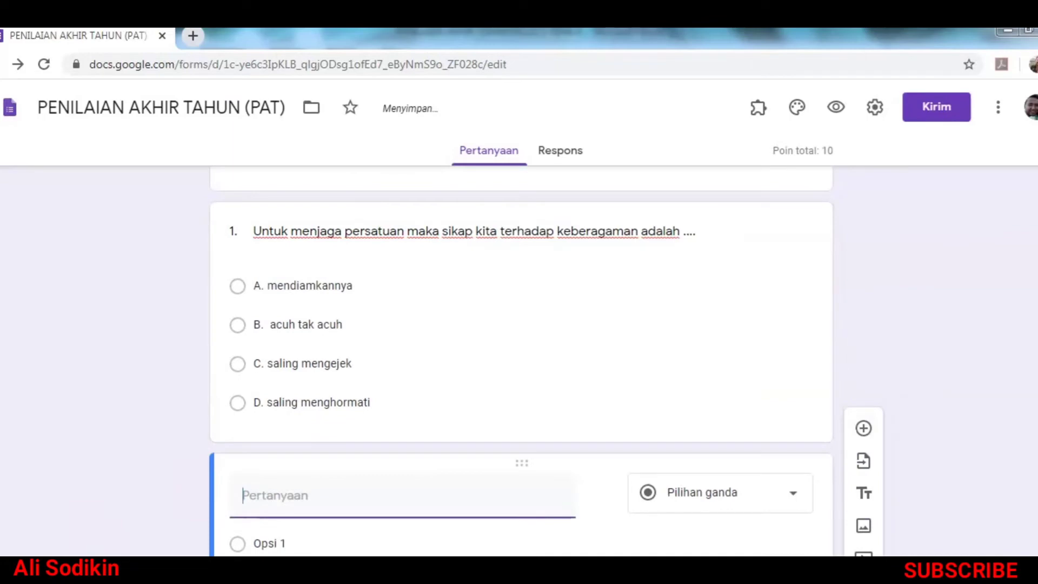
Step: Copy question 2's text from the Word document into the new multiple-choice question
left_click(233, 571)
left_click(256, 422)
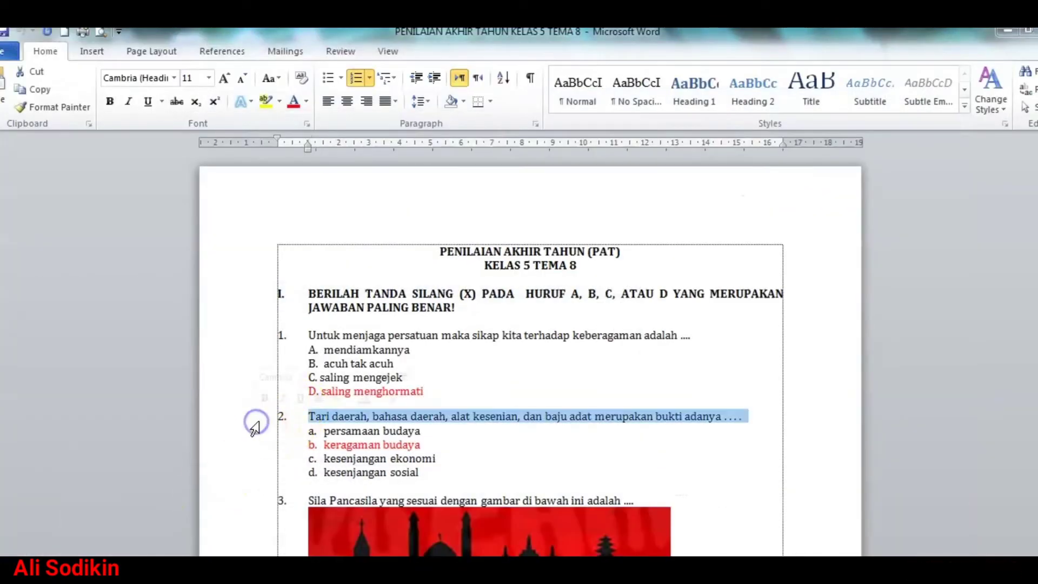
right_click(326, 418)
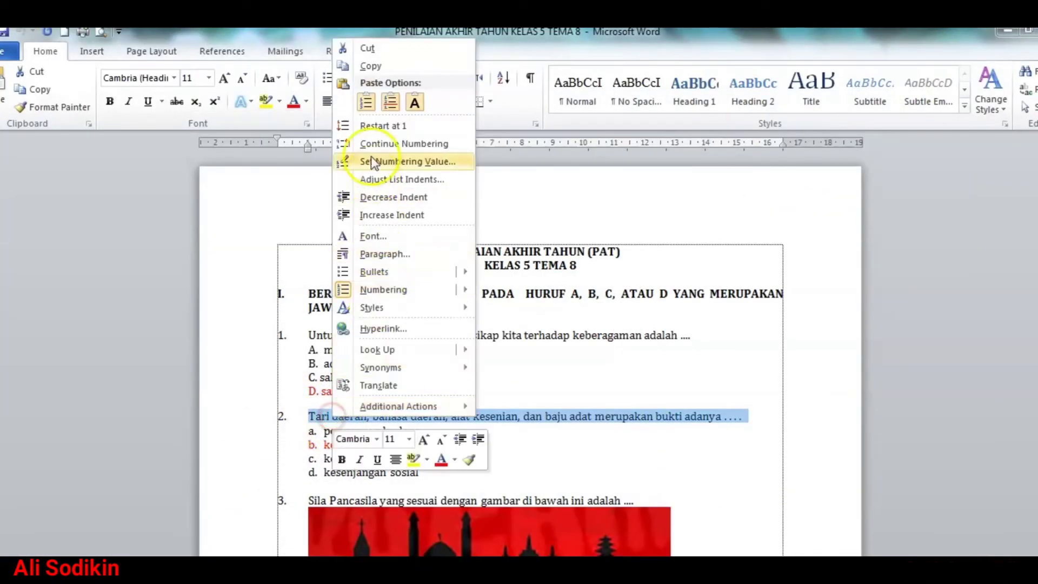
left_click(381, 72)
left_click(232, 571)
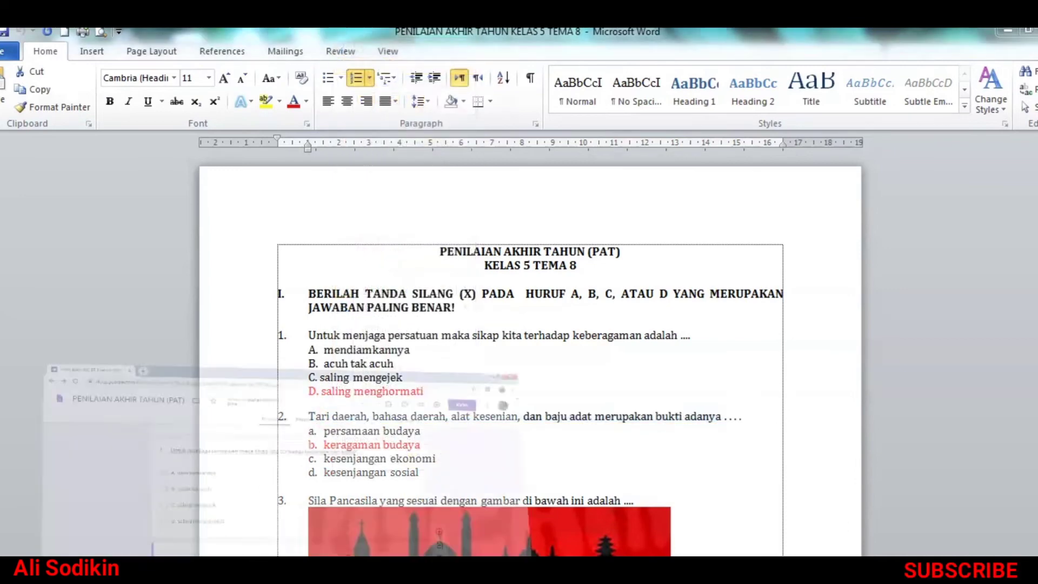
right_click(291, 496)
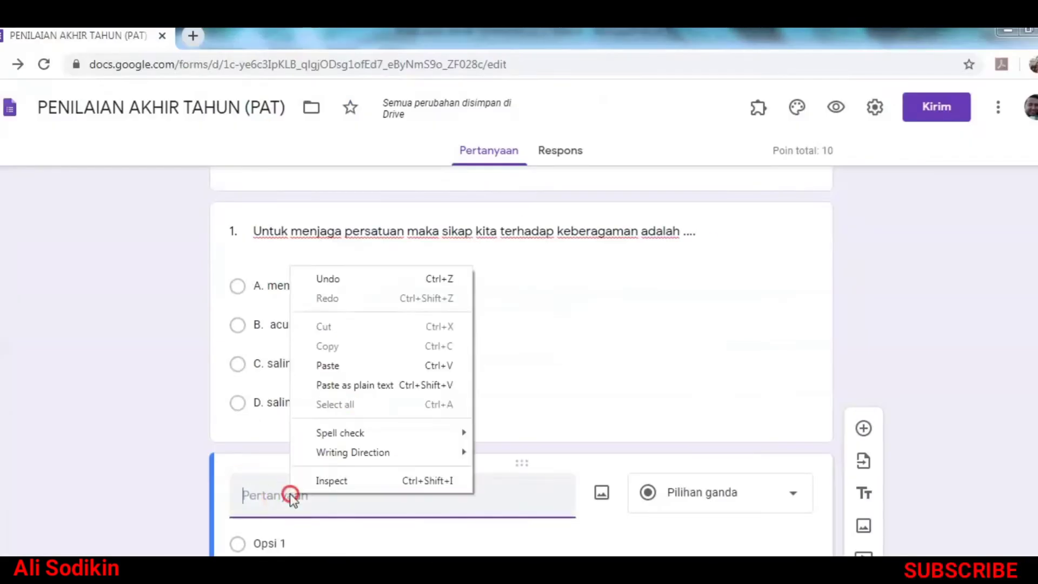
left_click(327, 365)
left_click(725, 501)
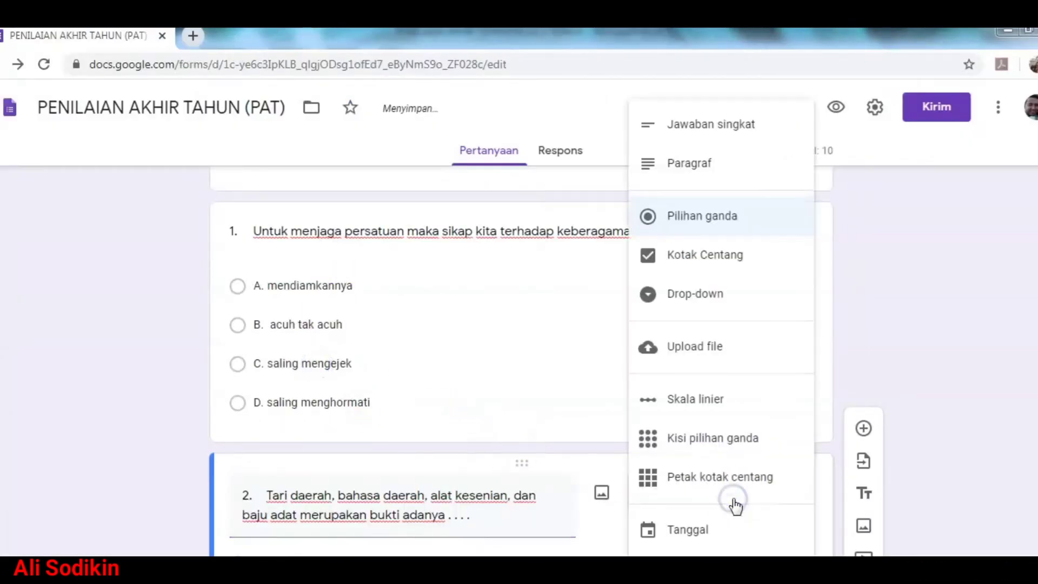
left_click(695, 214)
Step: Copy question 2's four answers from Word and paste them as the options
scroll(357, 492, "down", 2)
left_click(210, 567)
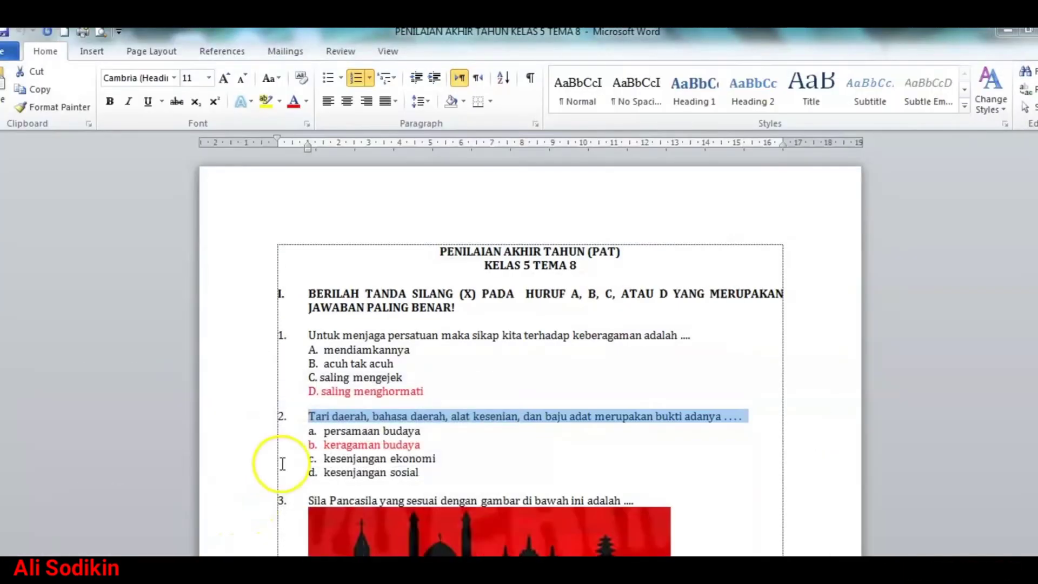
left_click(251, 433)
left_click_drag(251, 433, 273, 487)
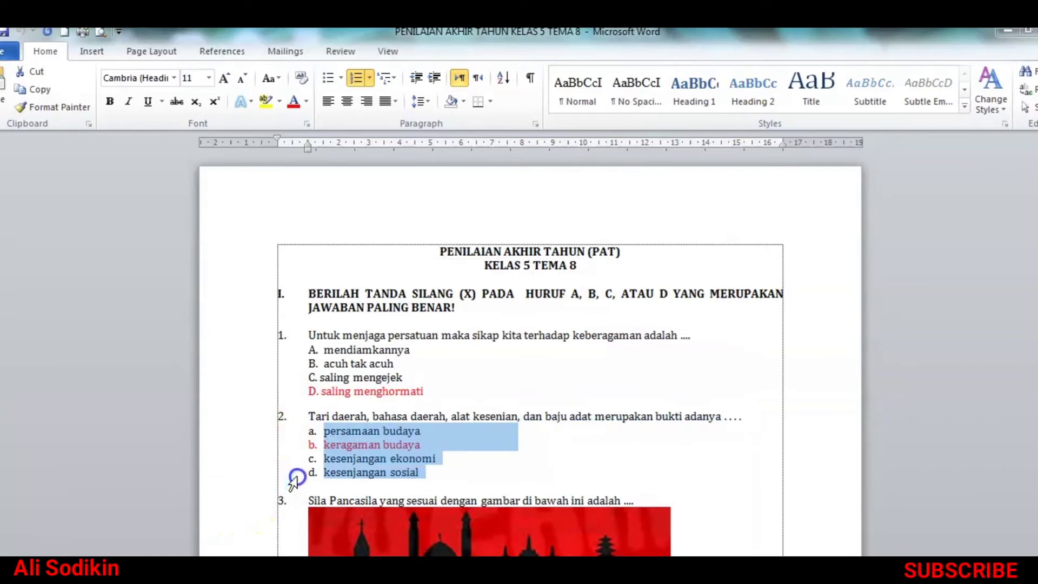
right_click(350, 475)
left_click(394, 139)
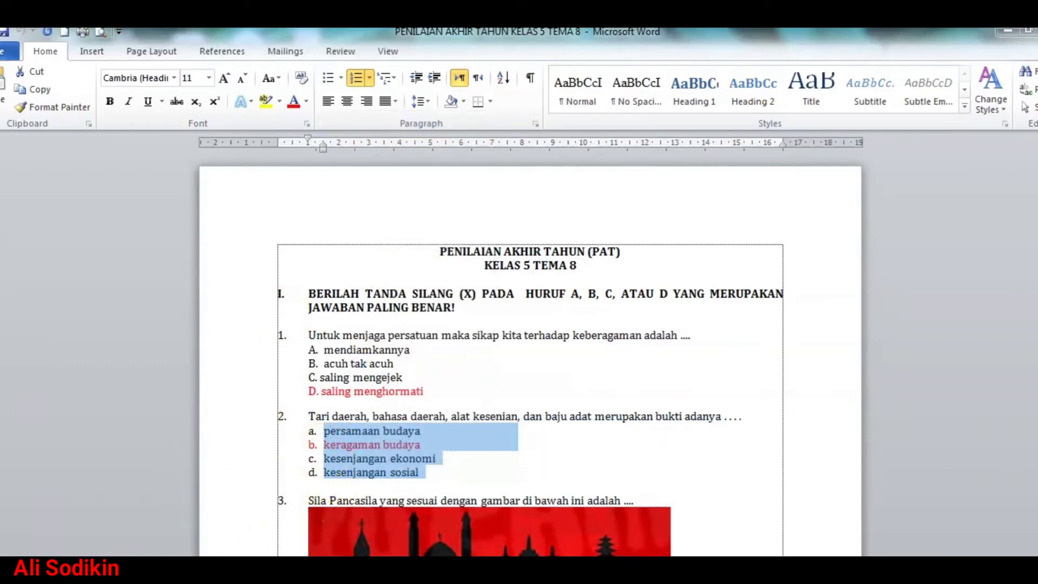
left_click(281, 574)
right_click(282, 427)
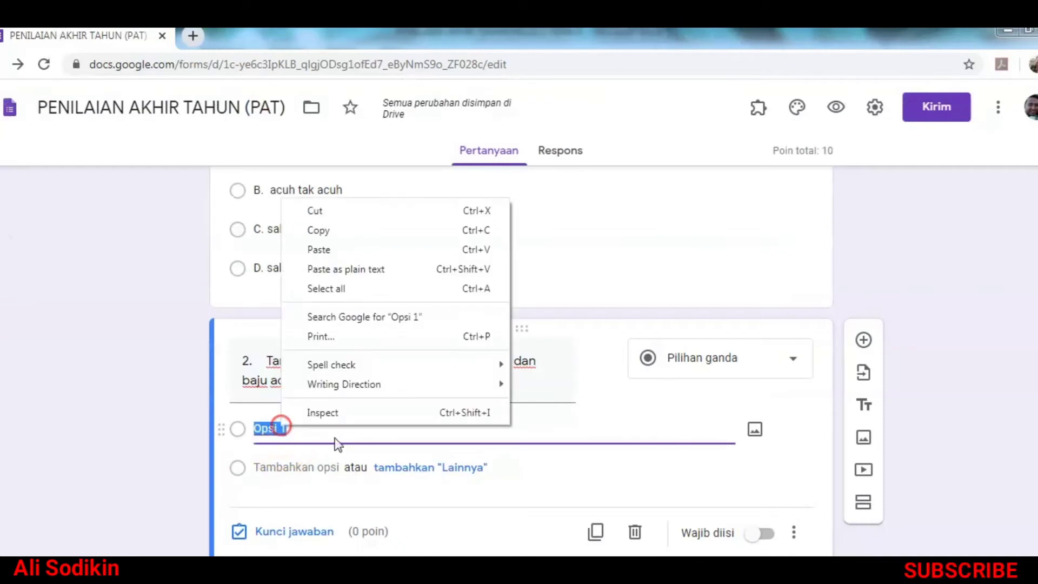
left_click(374, 256)
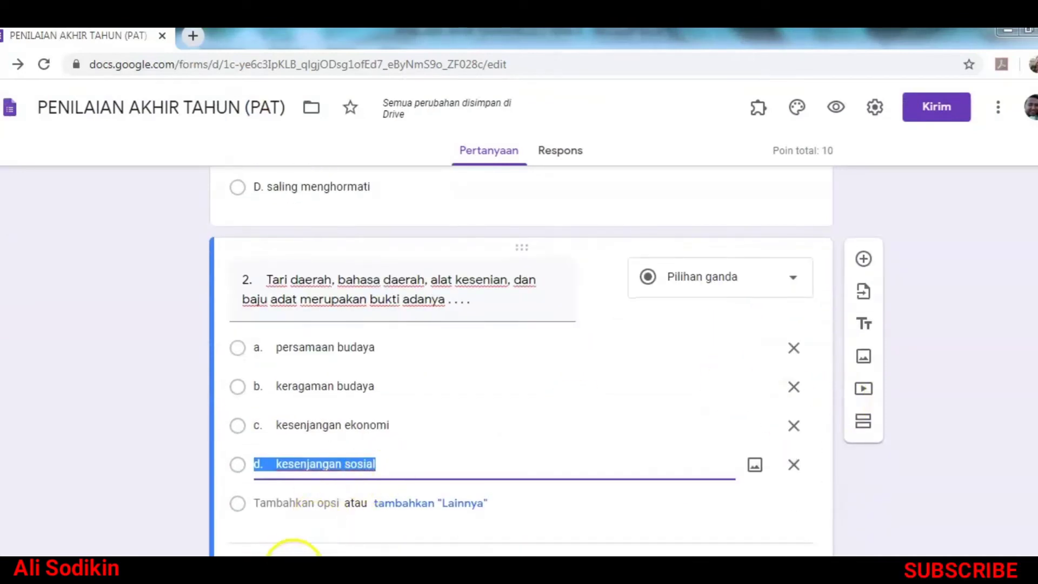
Step: Key 'b. keragaman budaya' as question 2's correct answer, worth 10 points
left_click(294, 565)
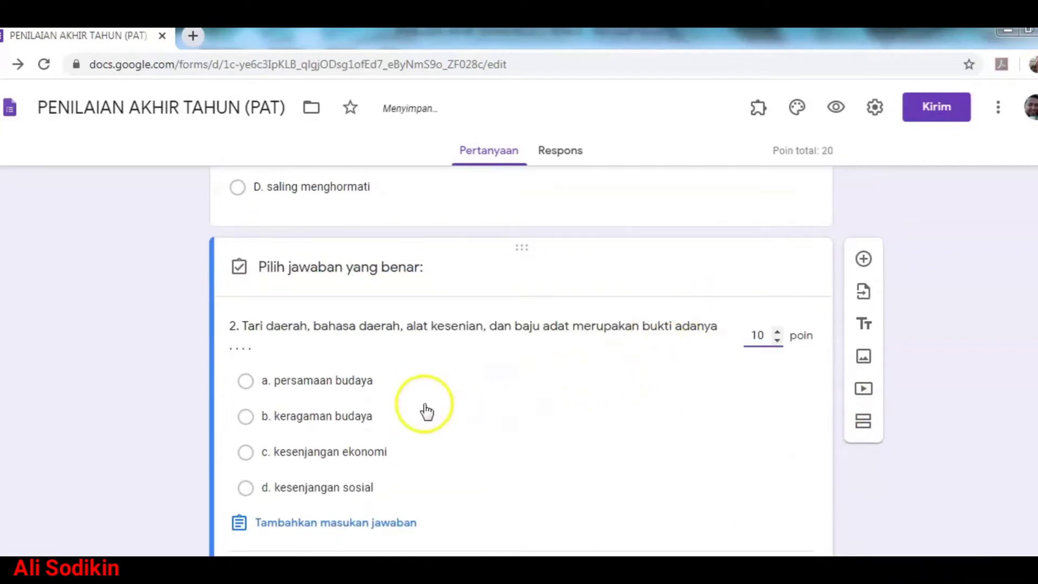
left_click(328, 429)
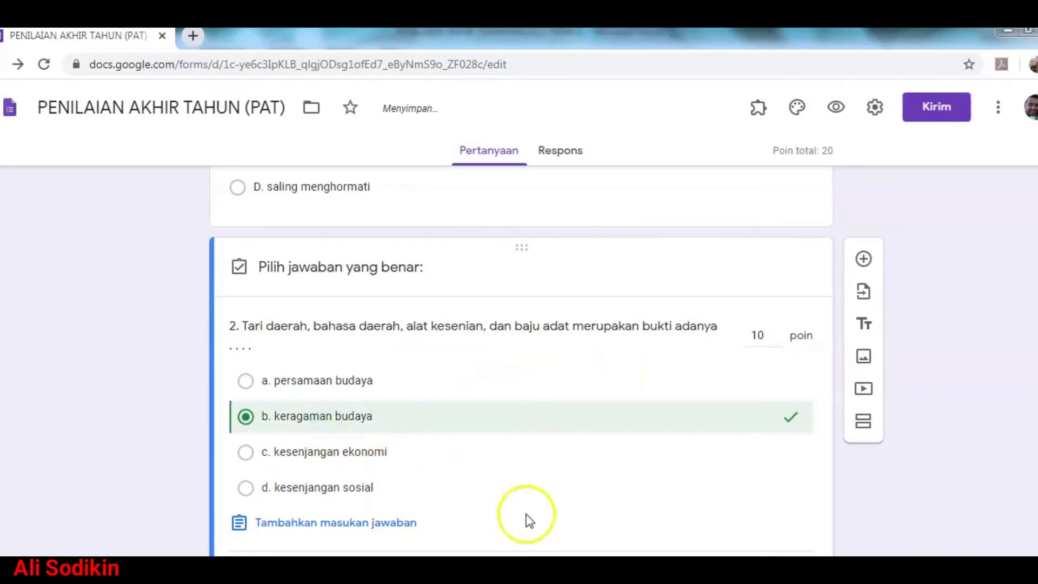
left_click(765, 562)
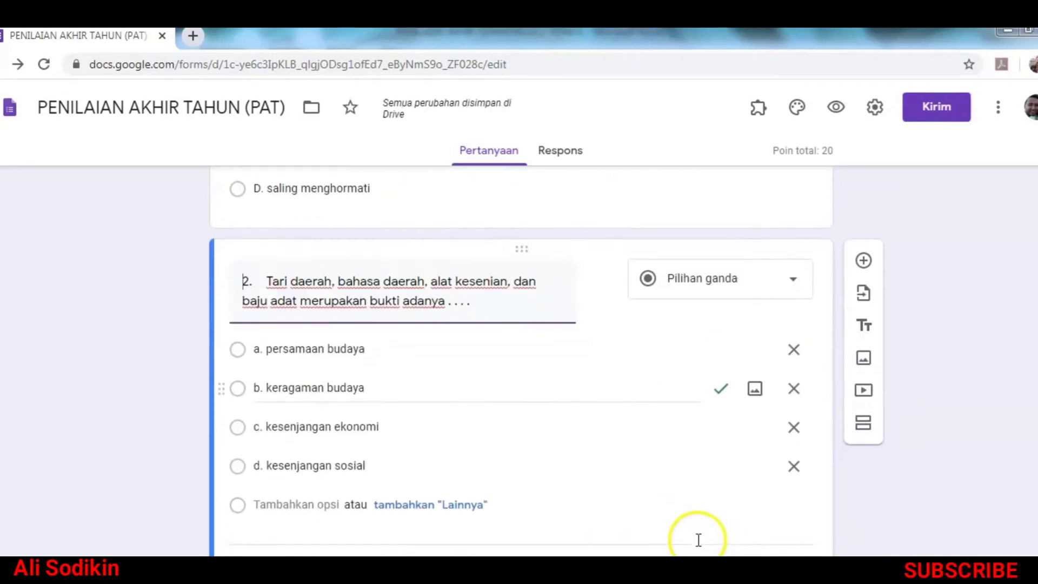
left_click(697, 539)
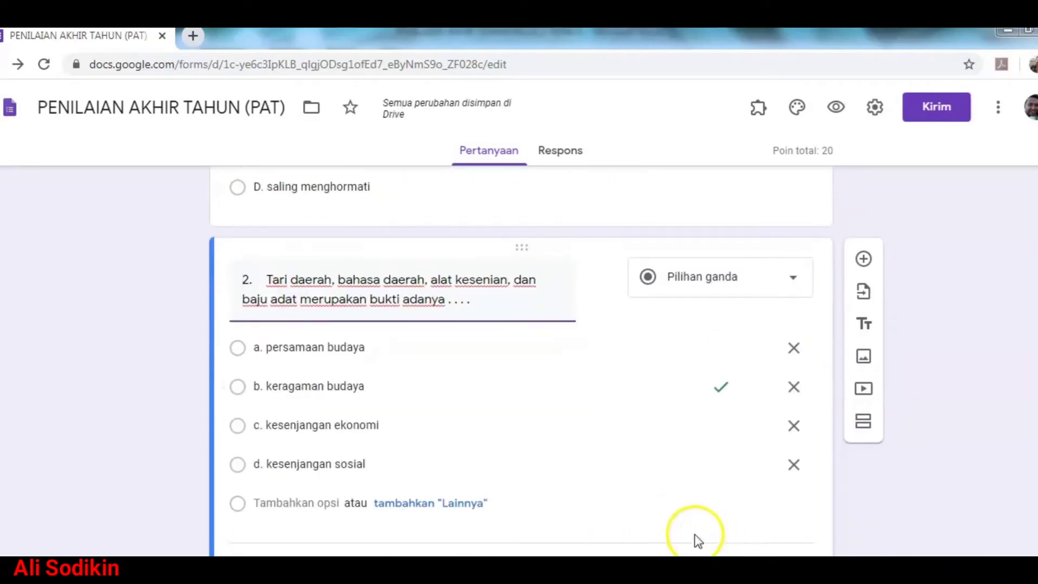
Step: Add a new question and paste question 3's text from Word into it
left_click(864, 260)
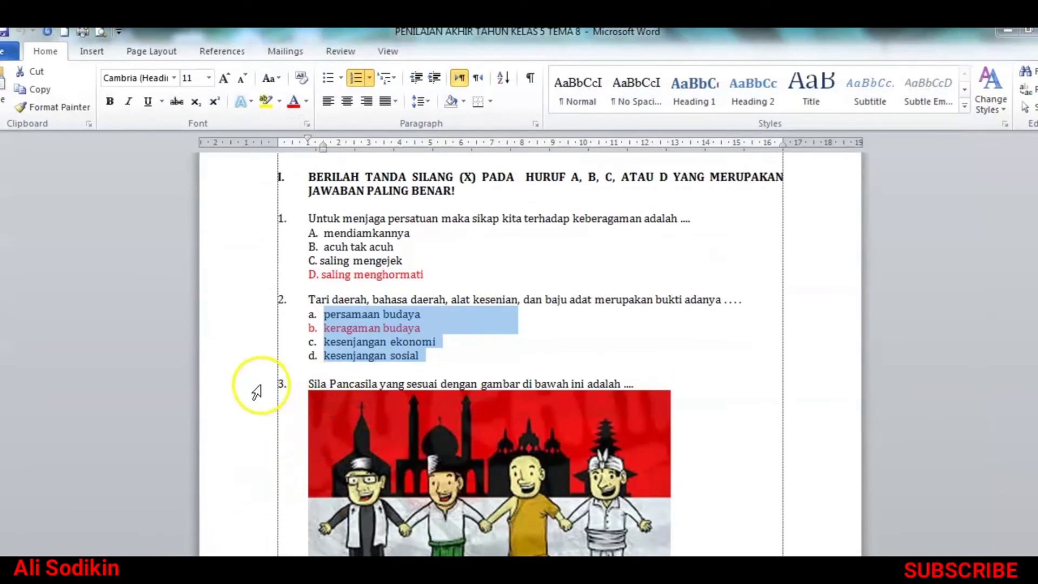
scroll(425, 425, "down", 2)
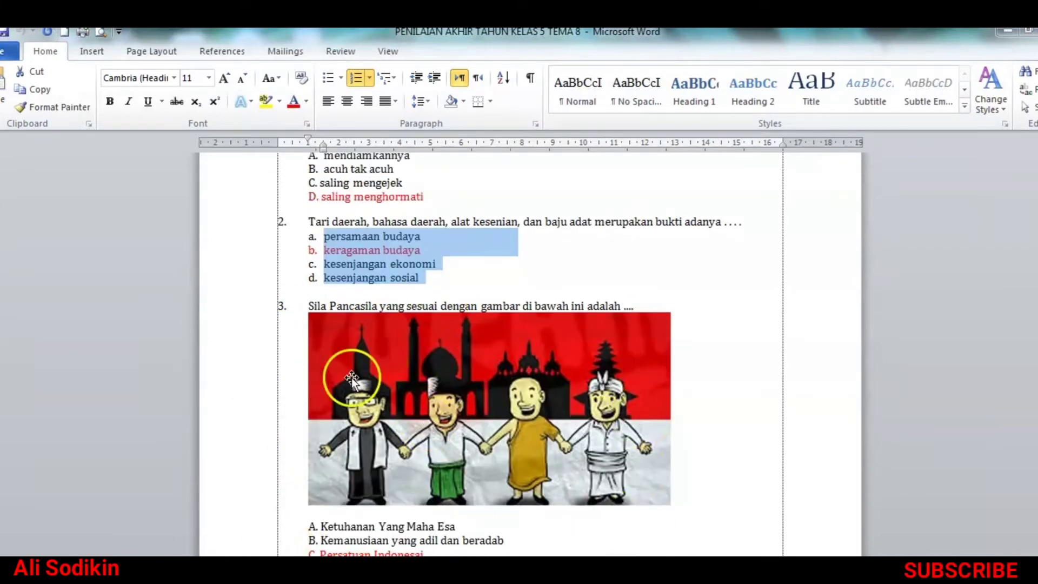
scroll(456, 491, "down", 1)
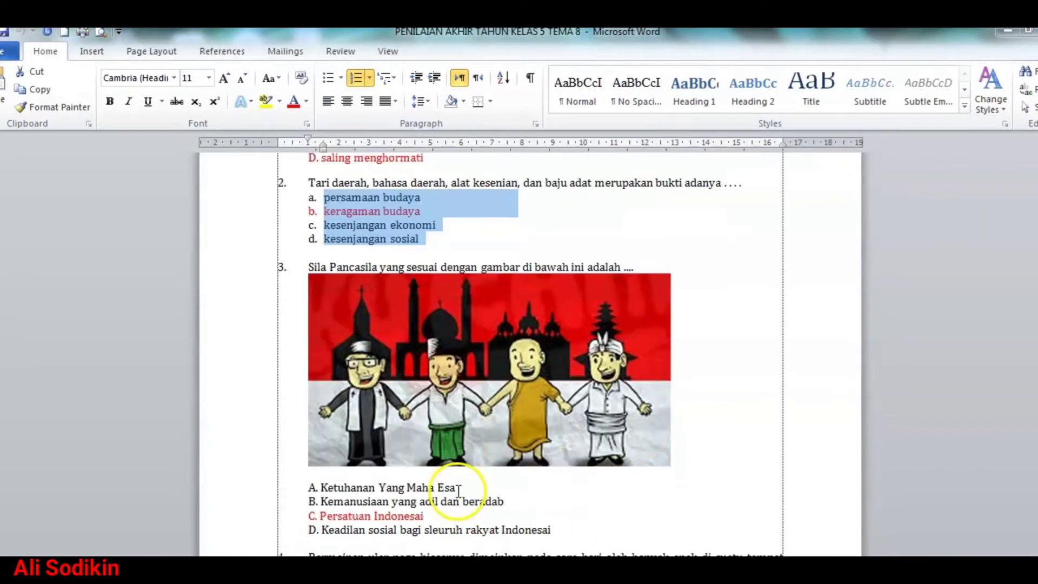
scroll(457, 491, "up", 1)
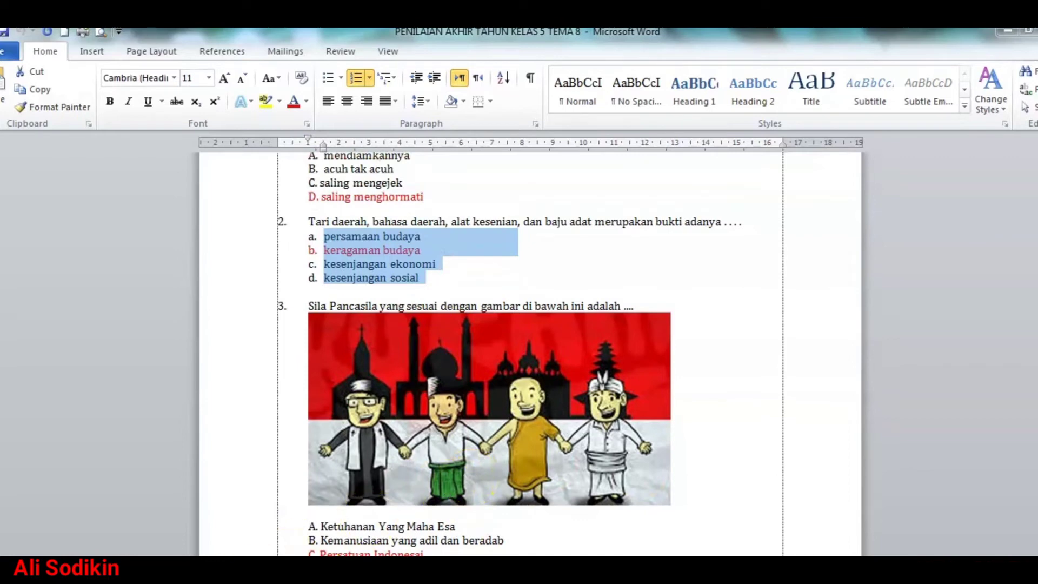
left_click(89, 543)
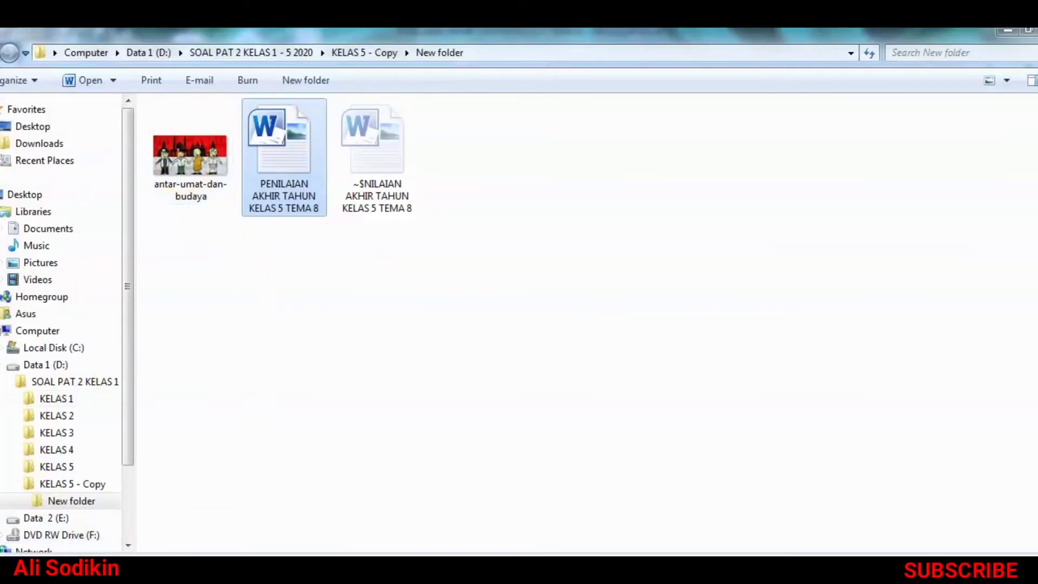
key("alt+Tab")
left_click(253, 310)
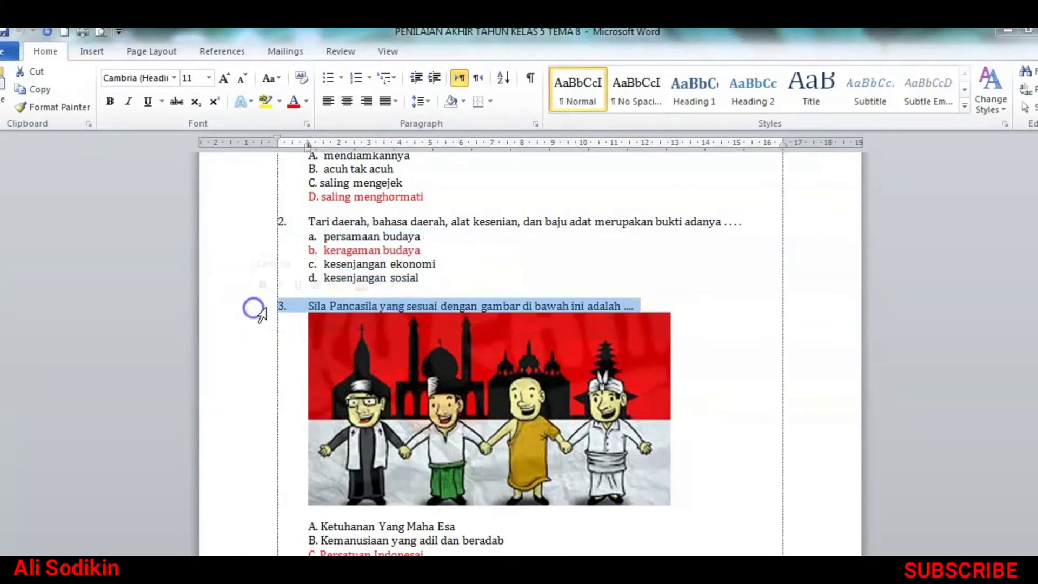
right_click(290, 307)
left_click(325, 336)
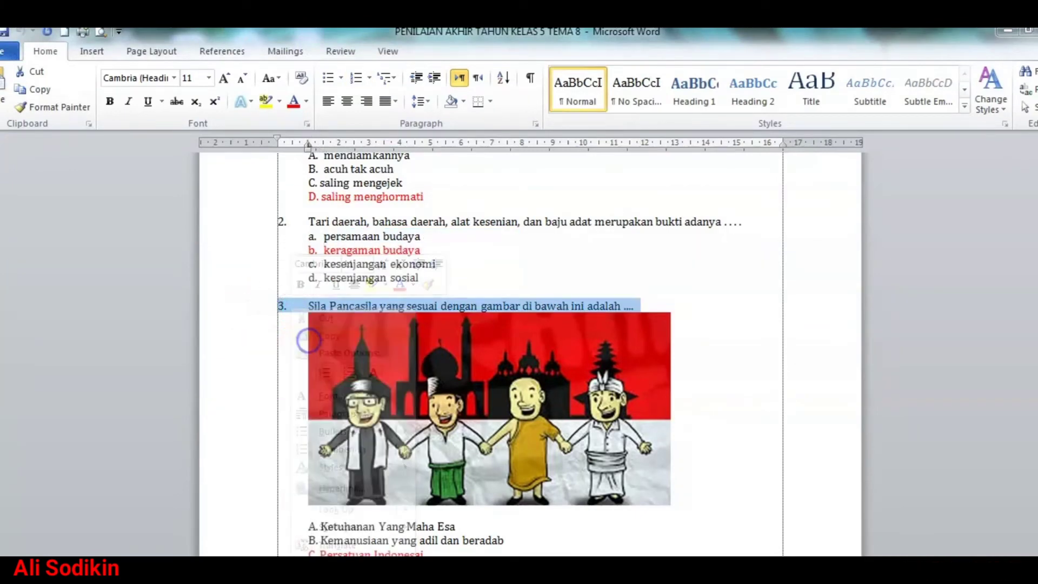
key("alt+Tab")
right_click(259, 541)
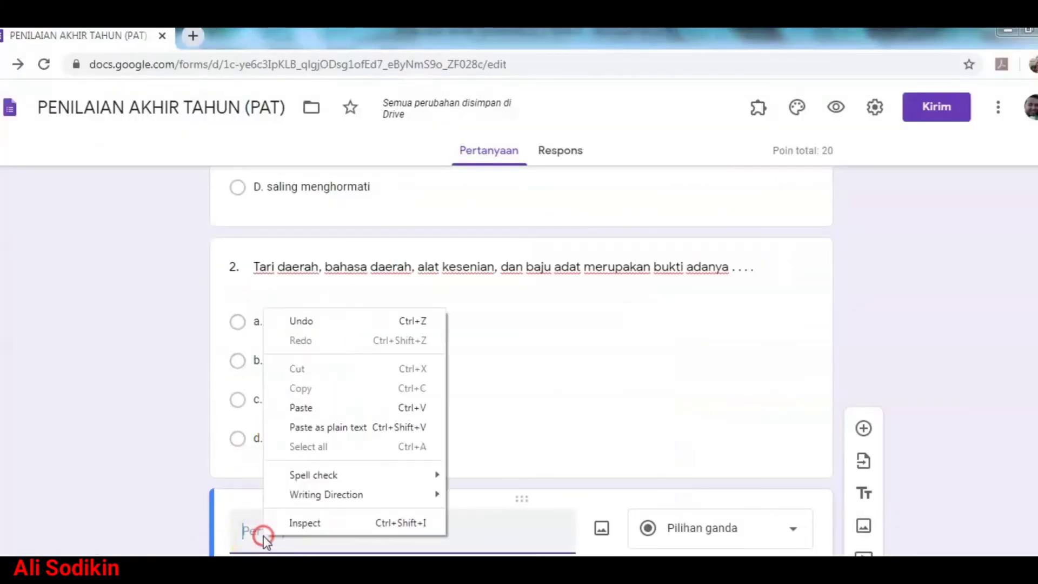
left_click(306, 410)
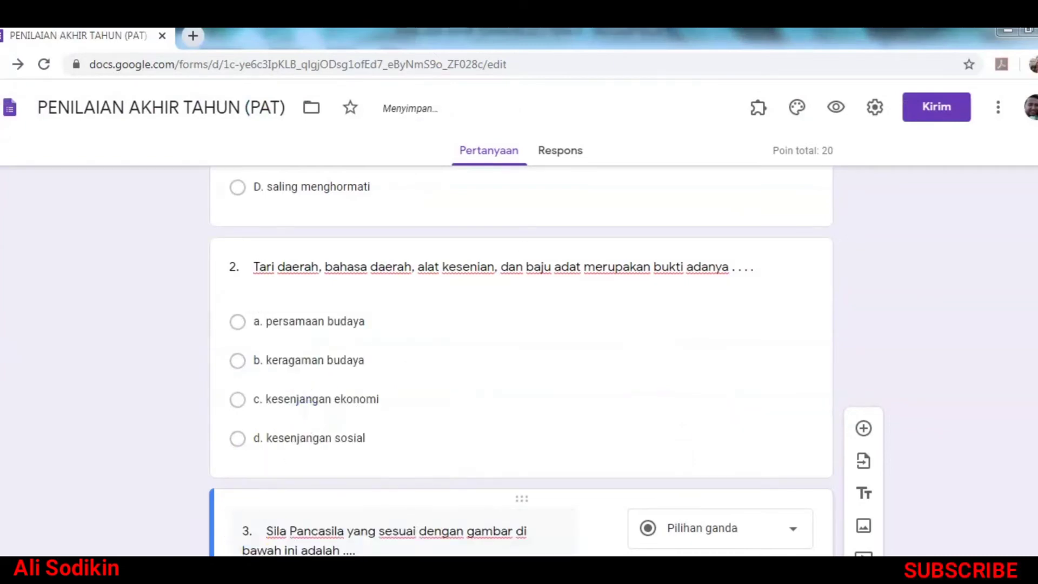
Step: Copy question 3's answers A–D from Word and paste them as options
key("alt+Tab")
scroll(278, 522, "down", 2)
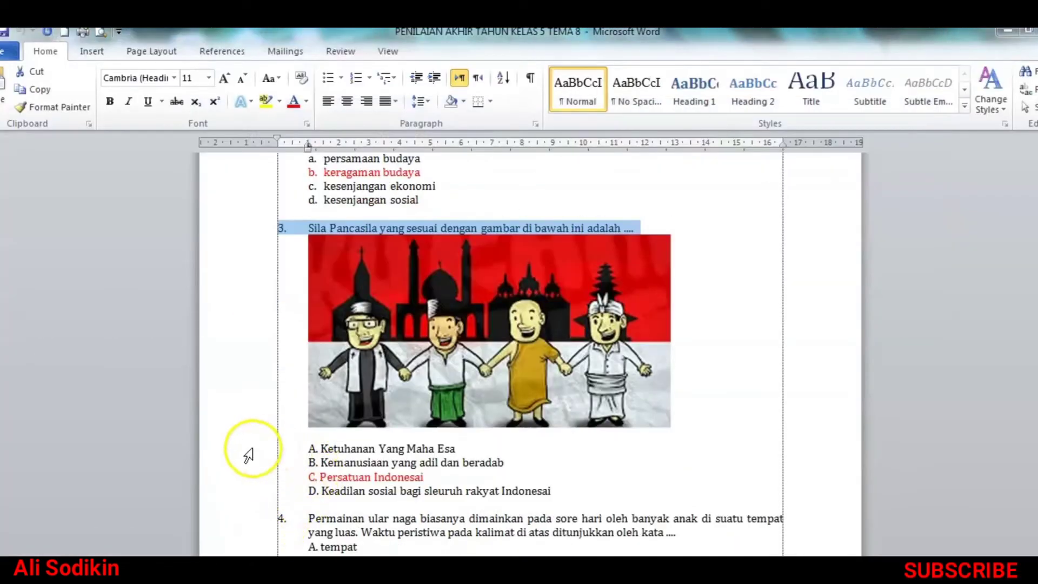
left_click_drag(249, 449, 298, 495)
right_click(332, 493)
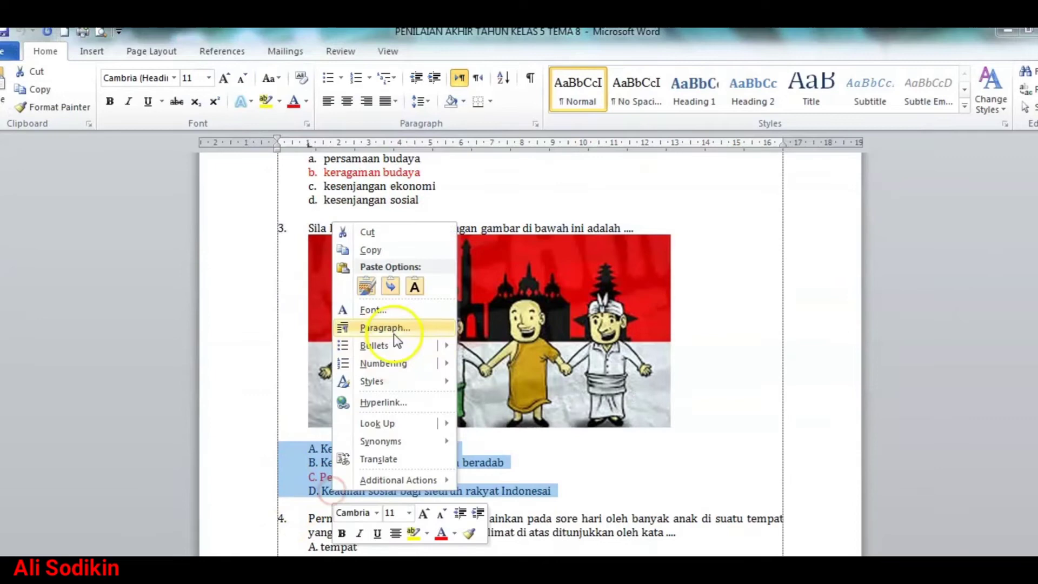
left_click(379, 249)
key("alt+Tab")
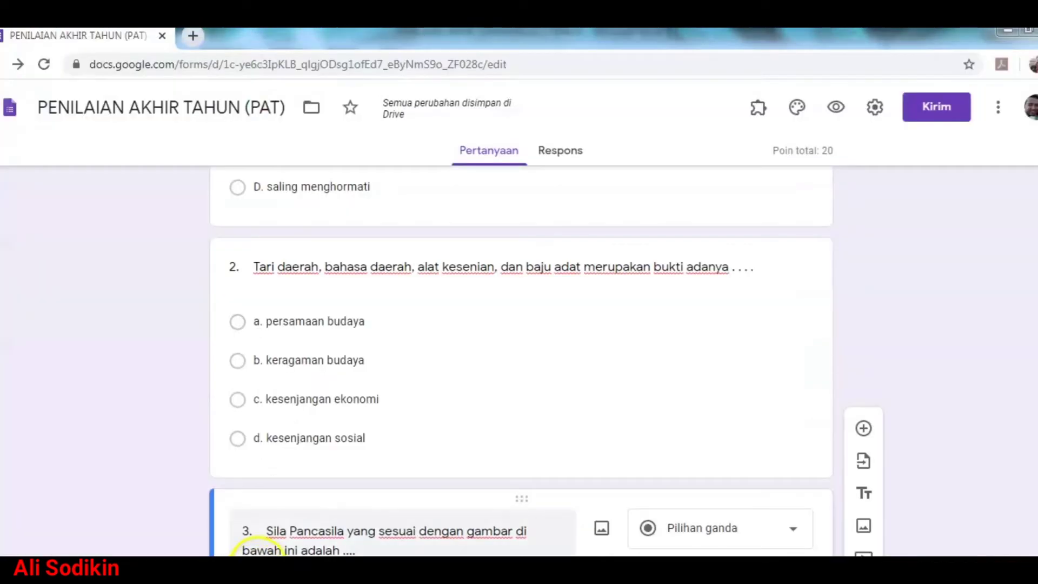
scroll(278, 525, "down", 3)
left_click(297, 435)
right_click(297, 430)
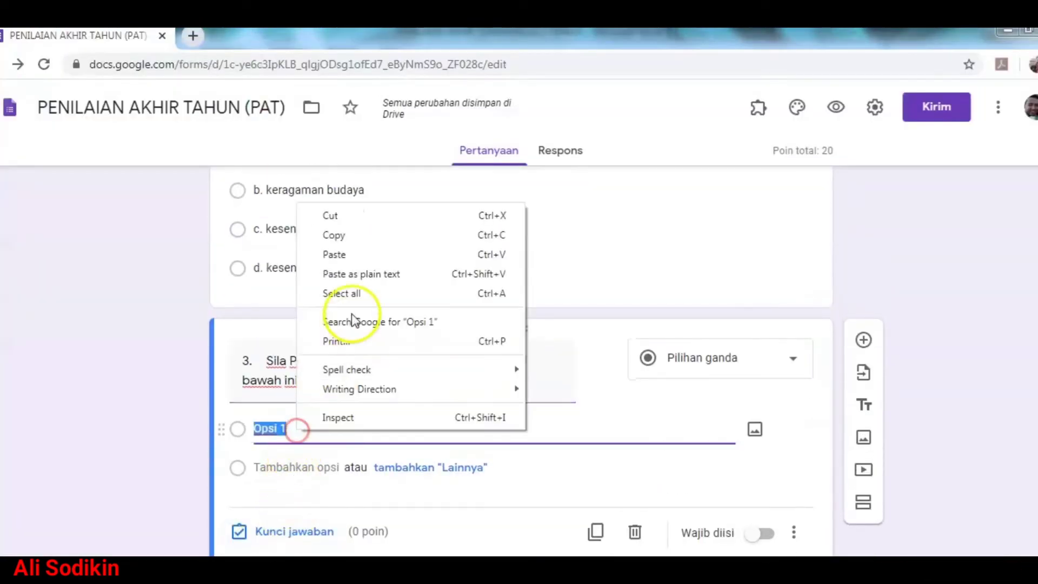
left_click(349, 254)
Step: Give question 3 10 points and key 'C. Persatuan Indonesai' as correct
key("alt+Tab")
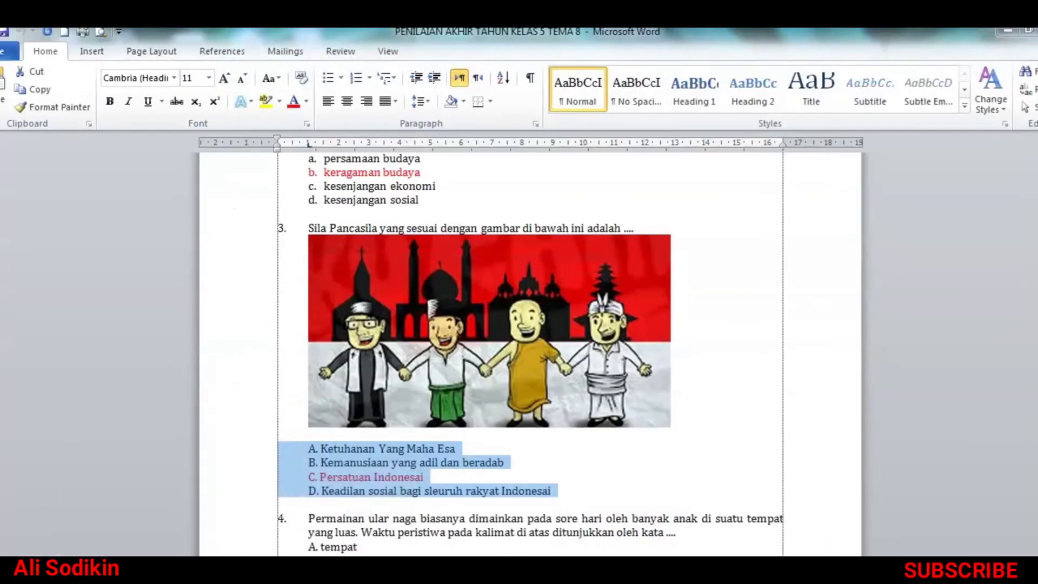
key("alt+Tab")
scroll(301, 547, "down", 2)
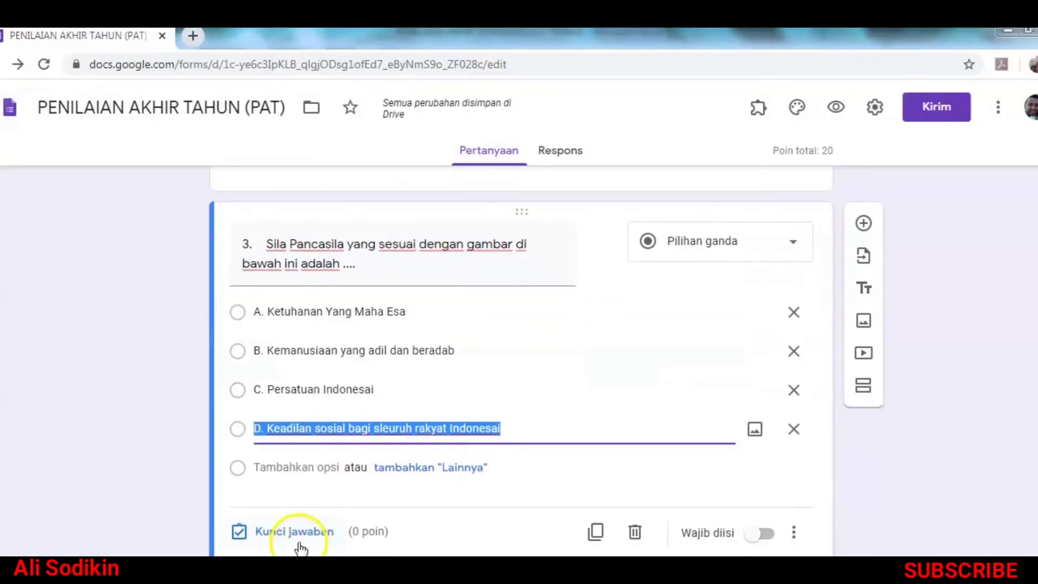
left_click(282, 534)
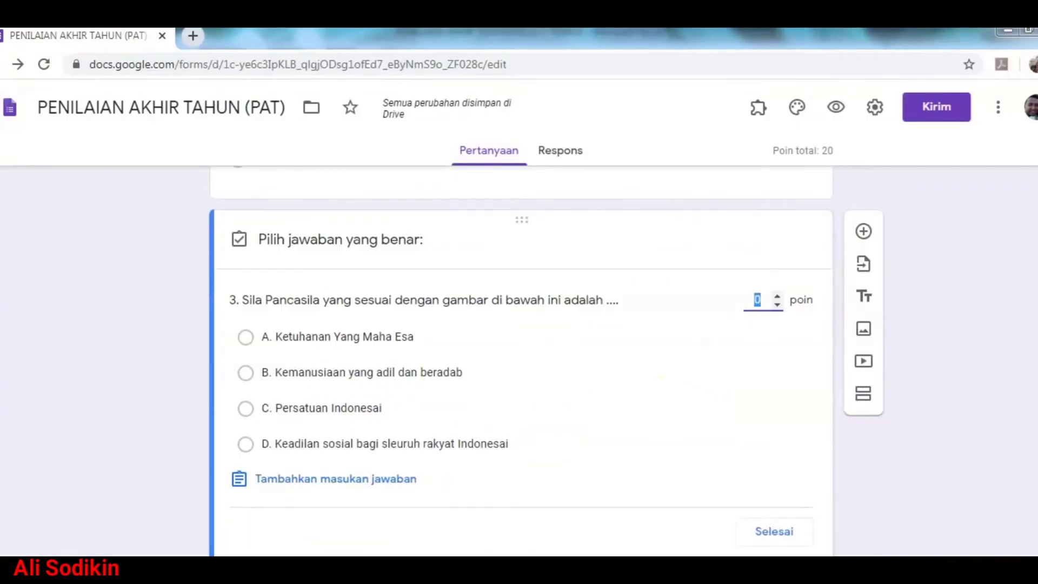
type("10")
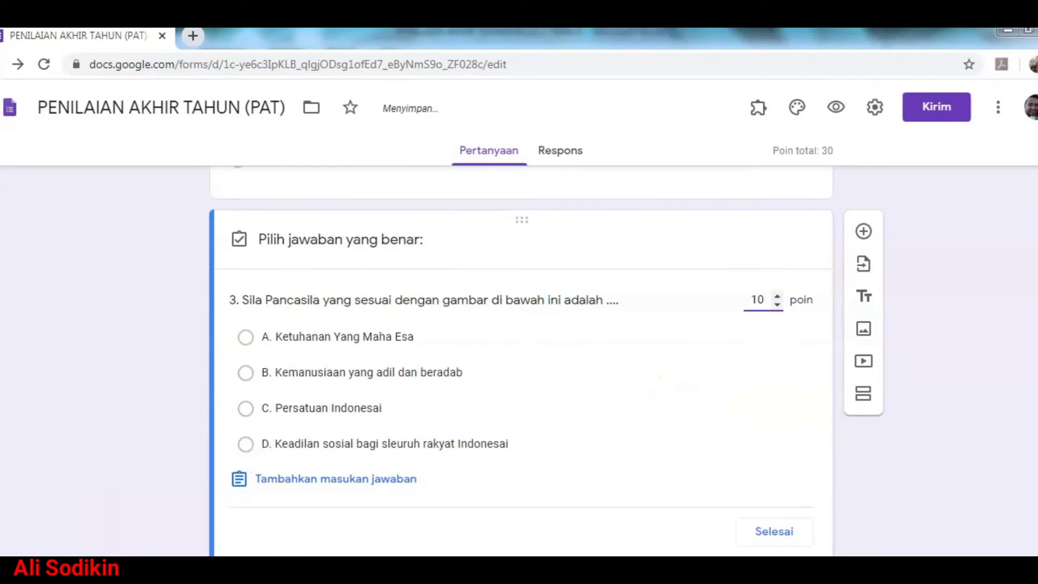
left_click(332, 408)
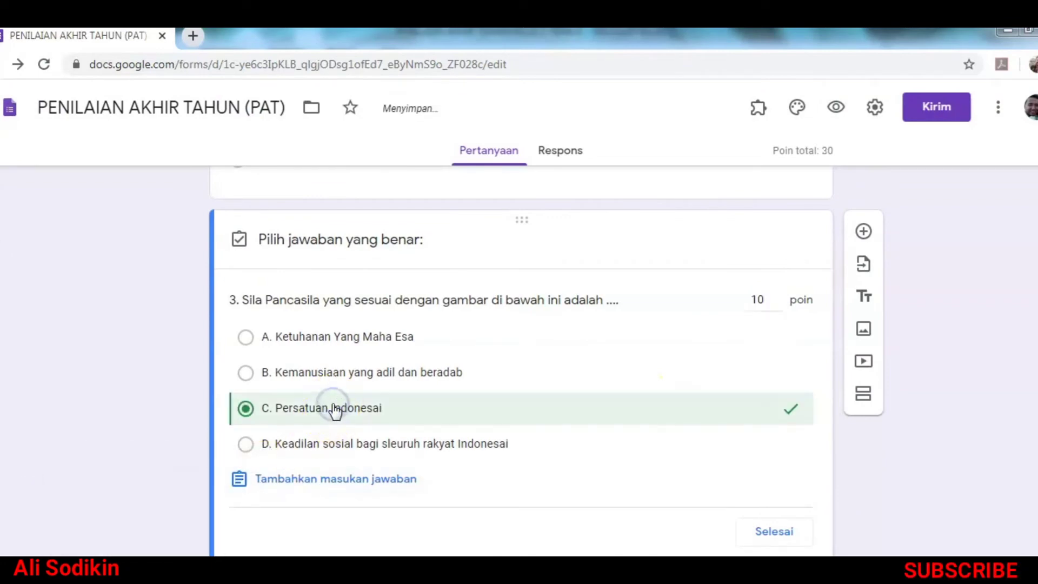
left_click(768, 532)
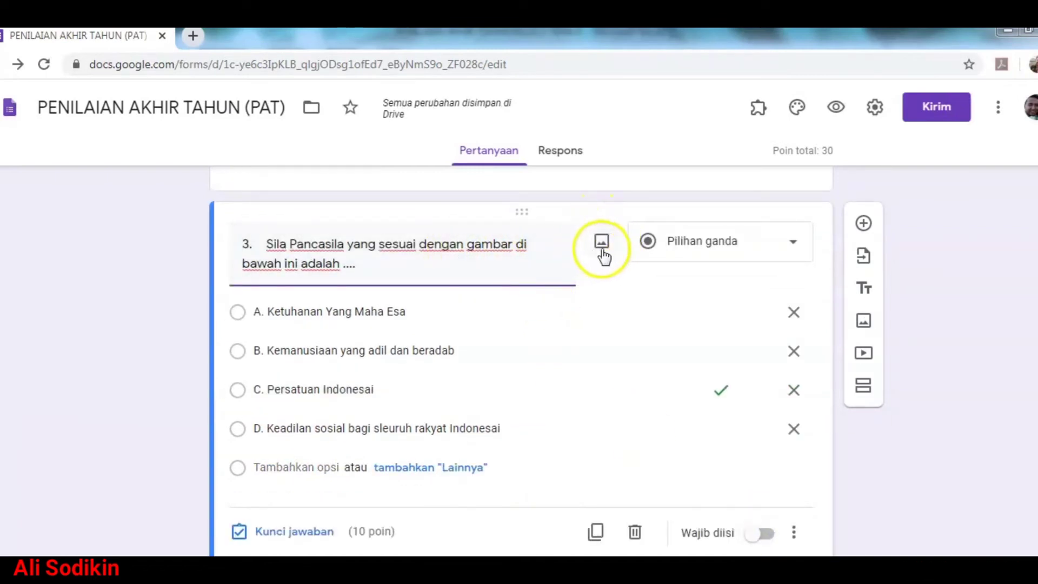
Step: Upload the antar-umat-dan-budaya picture from the computer into question 3
left_click(602, 244)
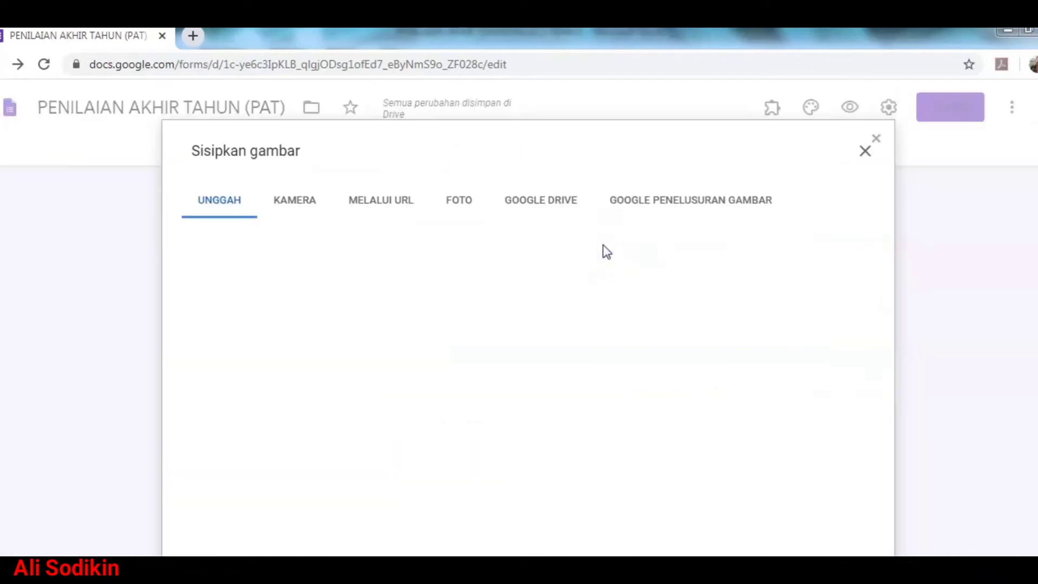
left_click(539, 449)
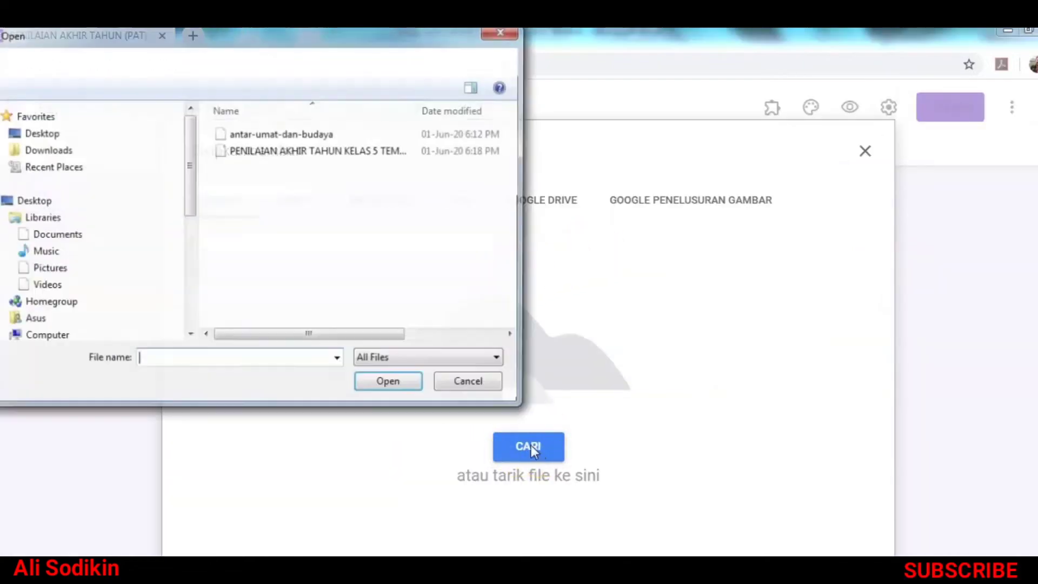
left_click(280, 133)
left_click(394, 384)
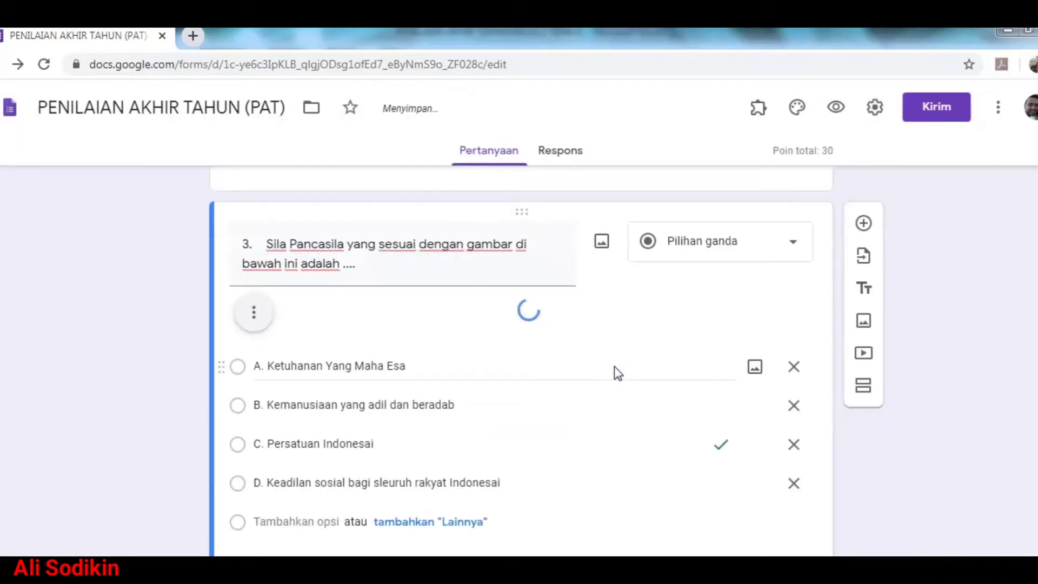
scroll(614, 365, "down", 3)
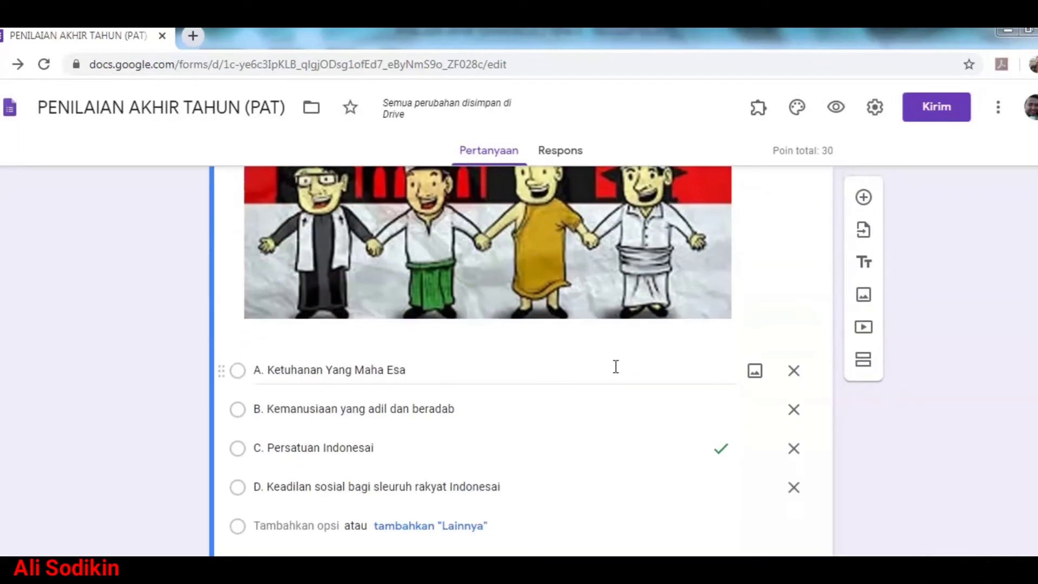
scroll(614, 365, "up", 3)
scroll(614, 365, "down", 4)
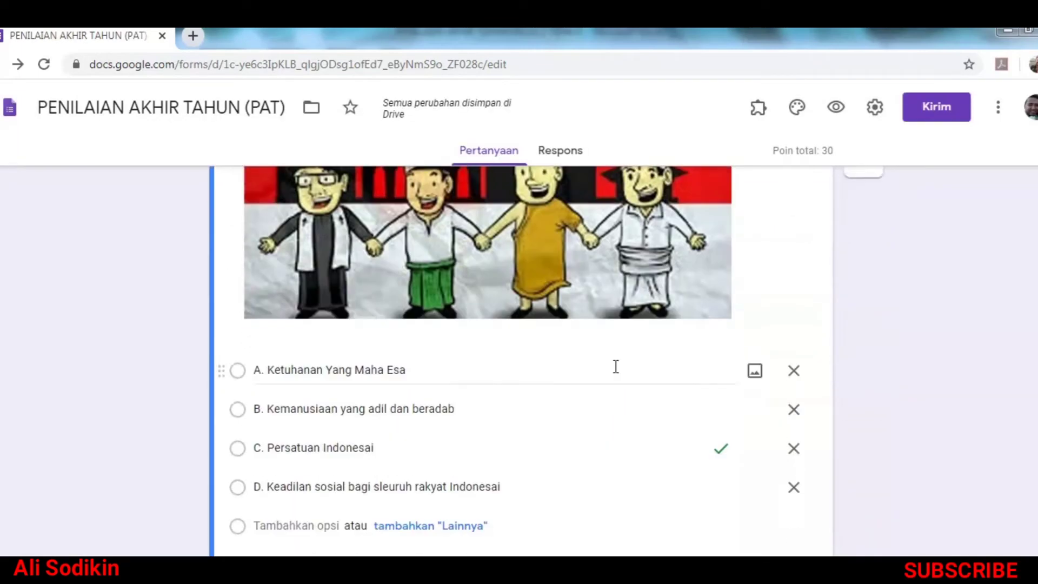
scroll(614, 366, "up", 3)
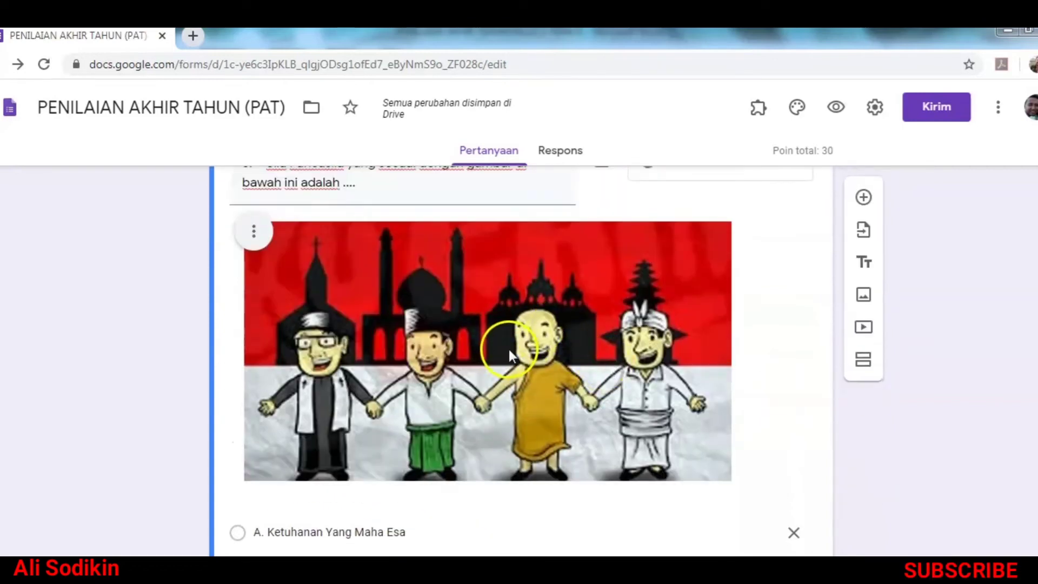
Step: Shrink question 3's illustration by dragging its corner handle inward
left_click(509, 349)
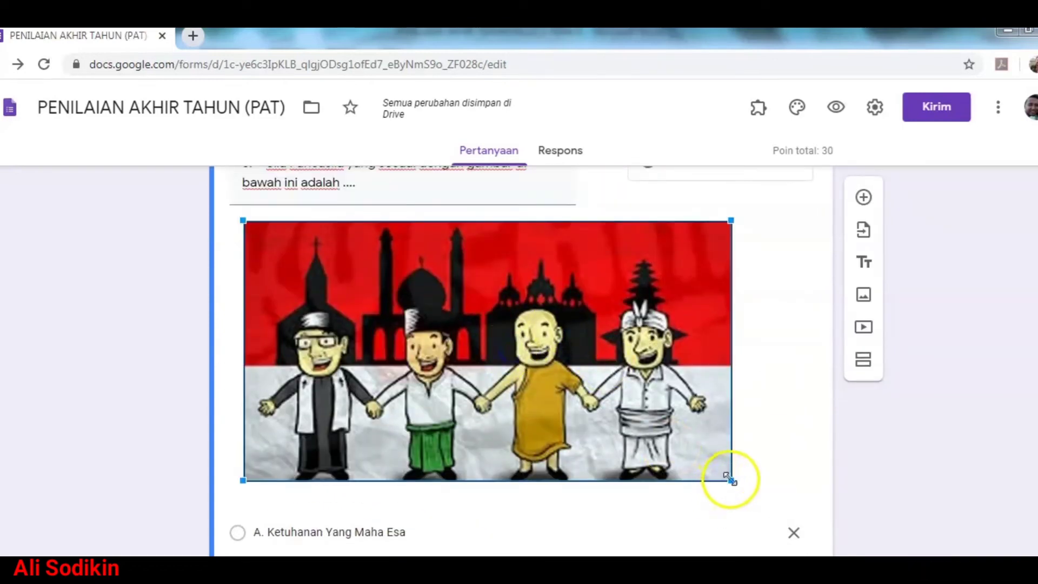
left_click_drag(730, 479, 616, 387)
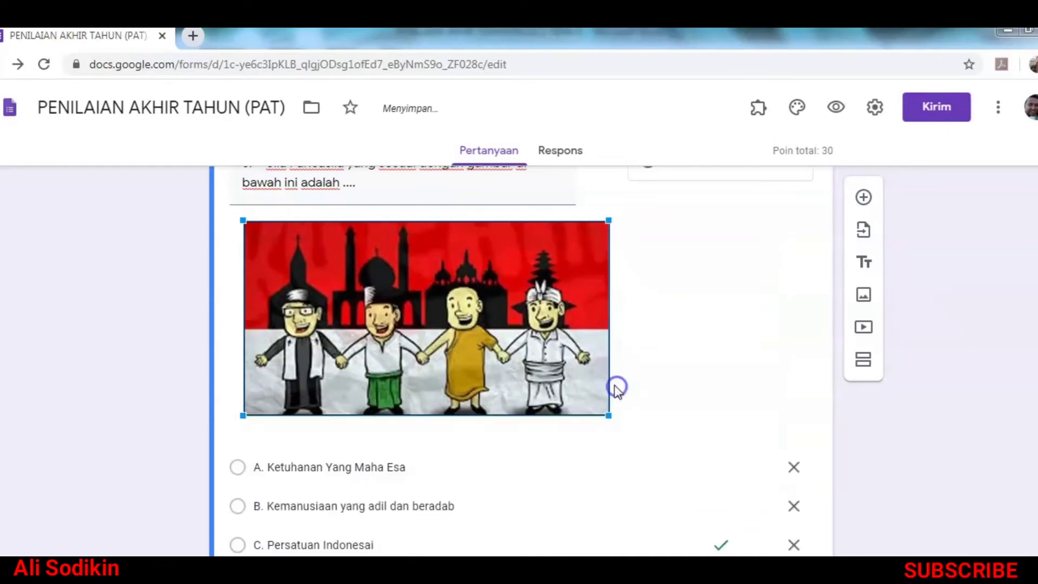
scroll(628, 400, "down", 2)
scroll(649, 422, "up", 4)
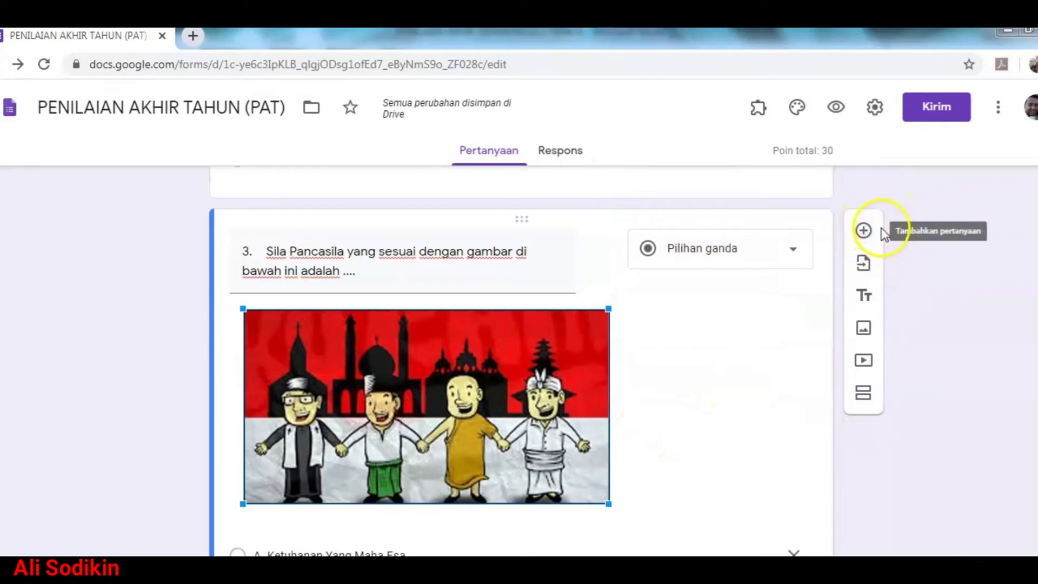
Step: Add a new question below question 3 and paste question 4's text from Word
left_click(862, 234)
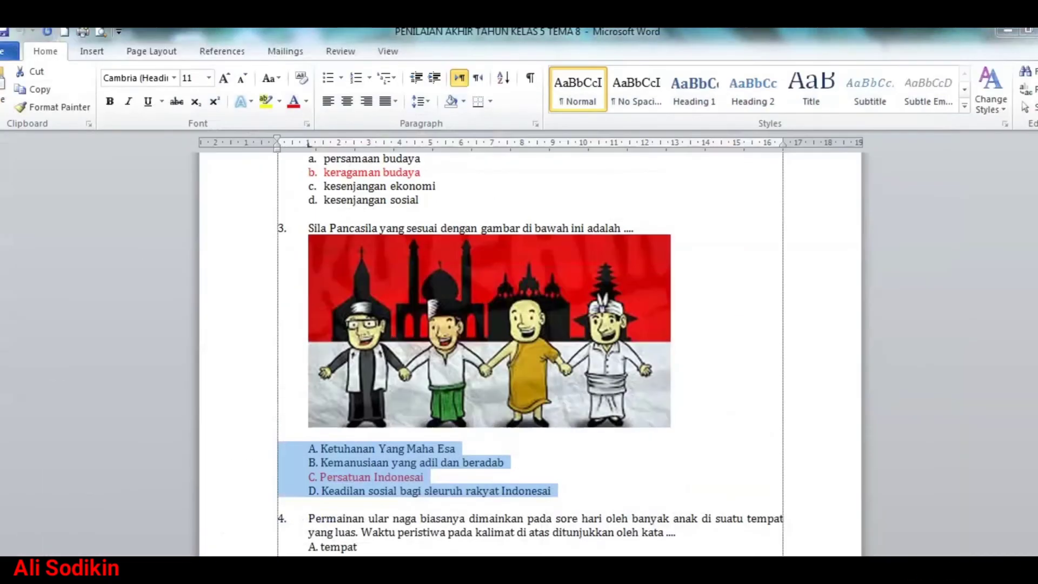
scroll(348, 553, "down", 3)
left_click_drag(243, 403, 243, 419)
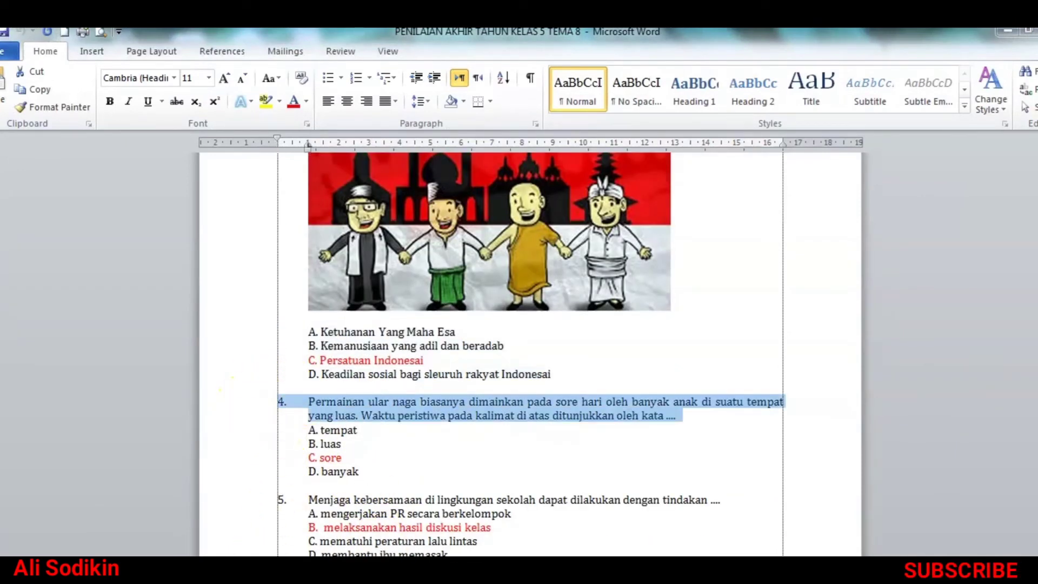
right_click(424, 401)
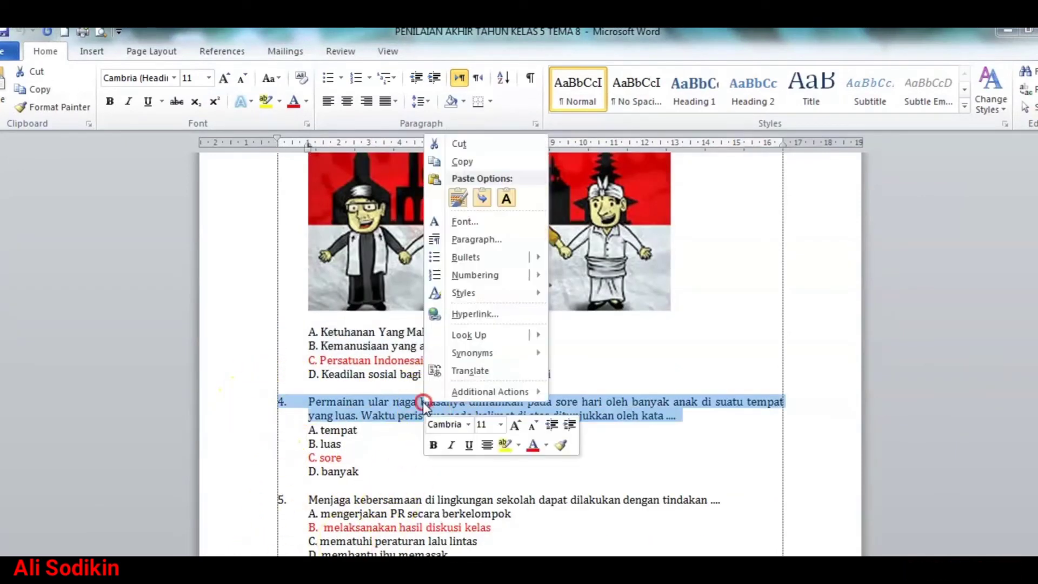
left_click(476, 161)
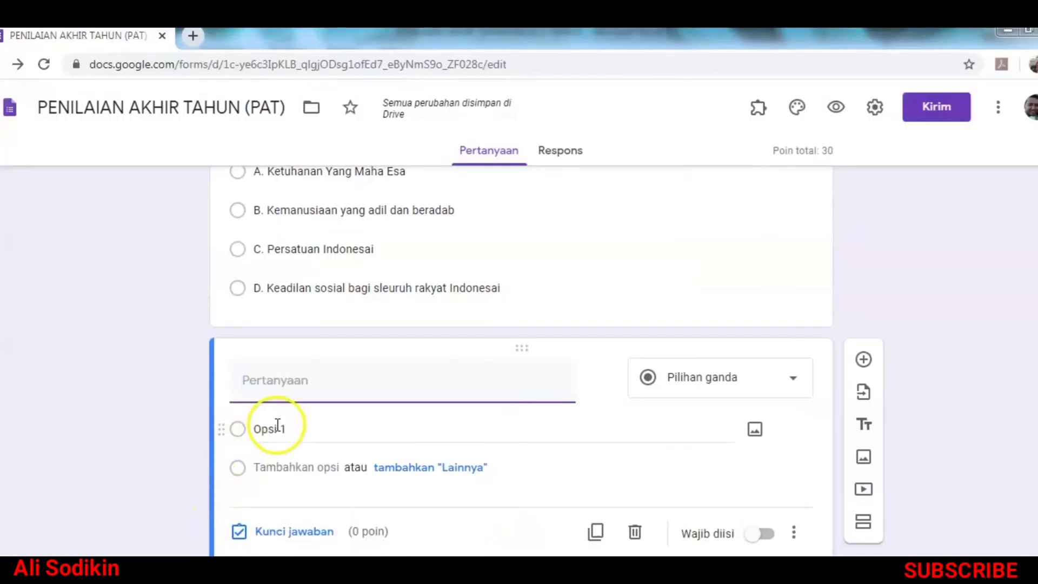
left_click(296, 385)
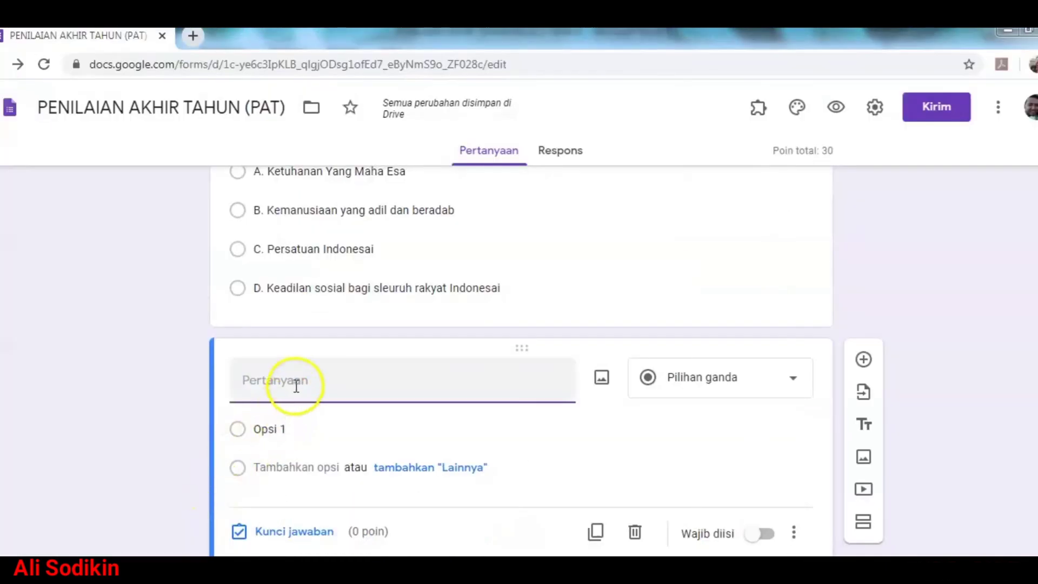
right_click(295, 386)
left_click(336, 482)
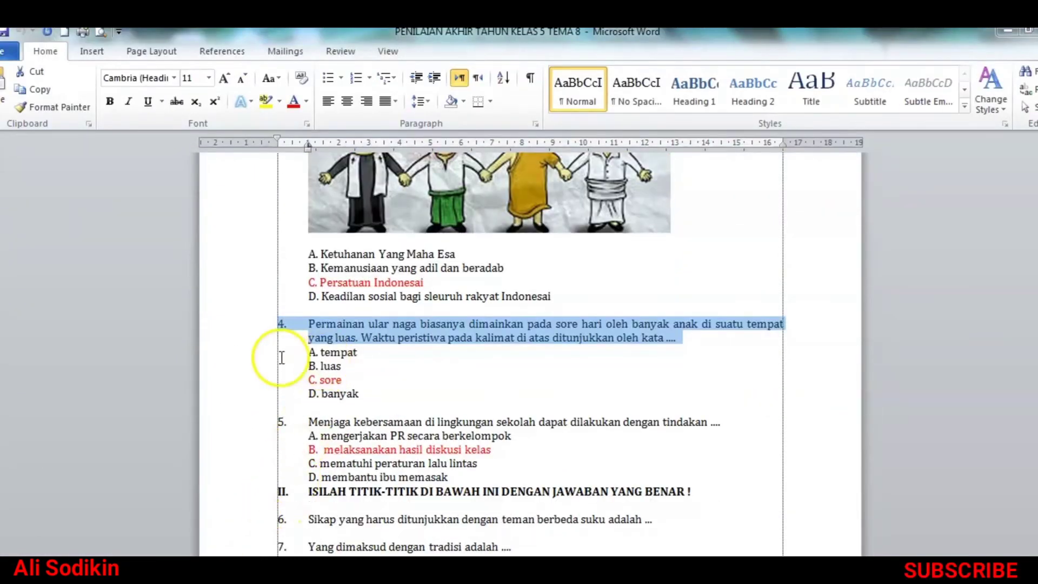
Step: Paste question 4's options, A. tempat through D. banyak, into the form
left_click_drag(260, 357, 271, 393)
right_click(338, 395)
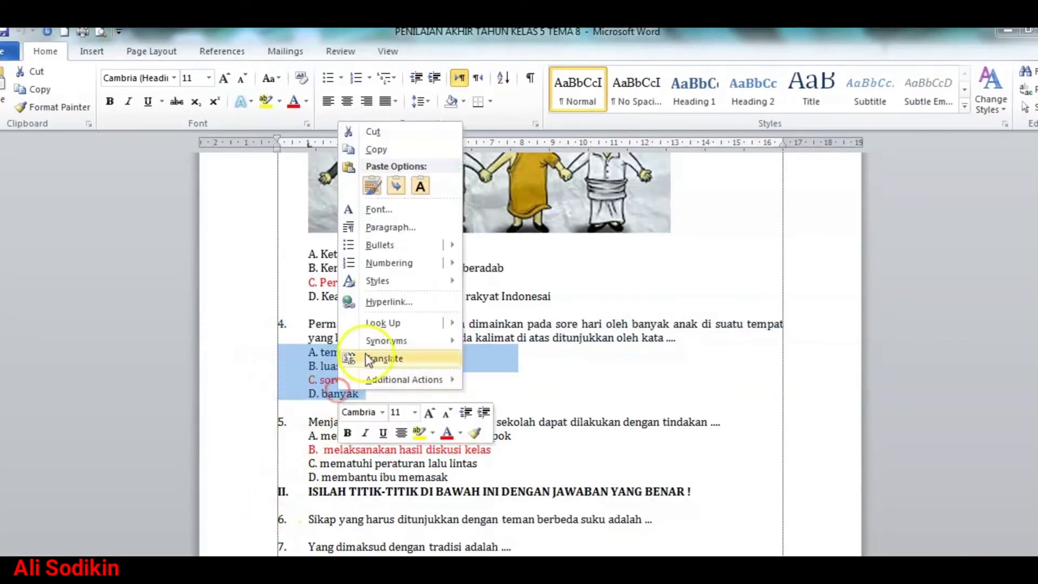
left_click(374, 145)
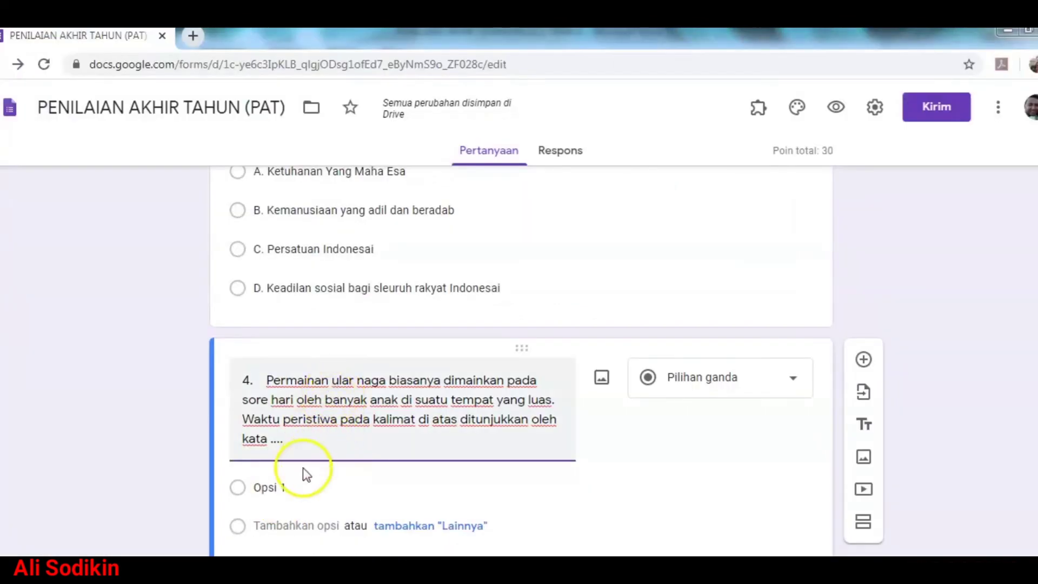
left_click(296, 487)
right_click(297, 486)
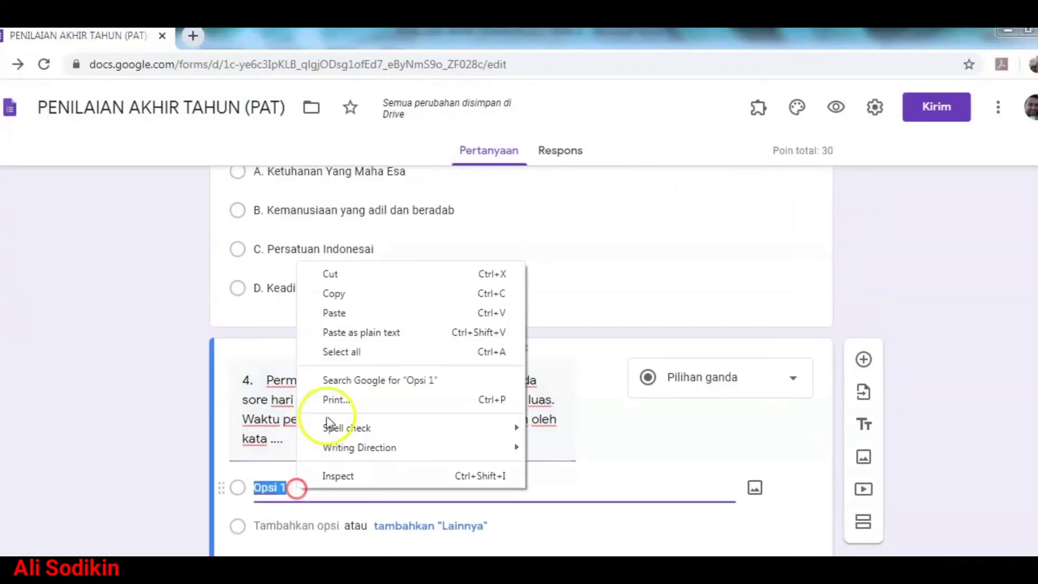
left_click(348, 311)
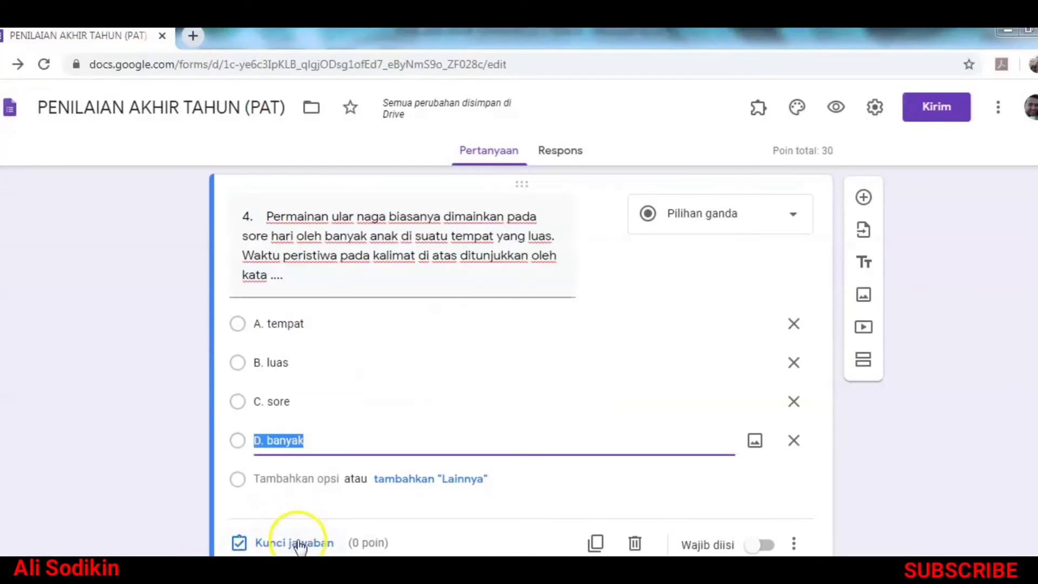
Step: Key 'C. sore' as question 4's correct answer, worth 10 points
left_click(299, 544)
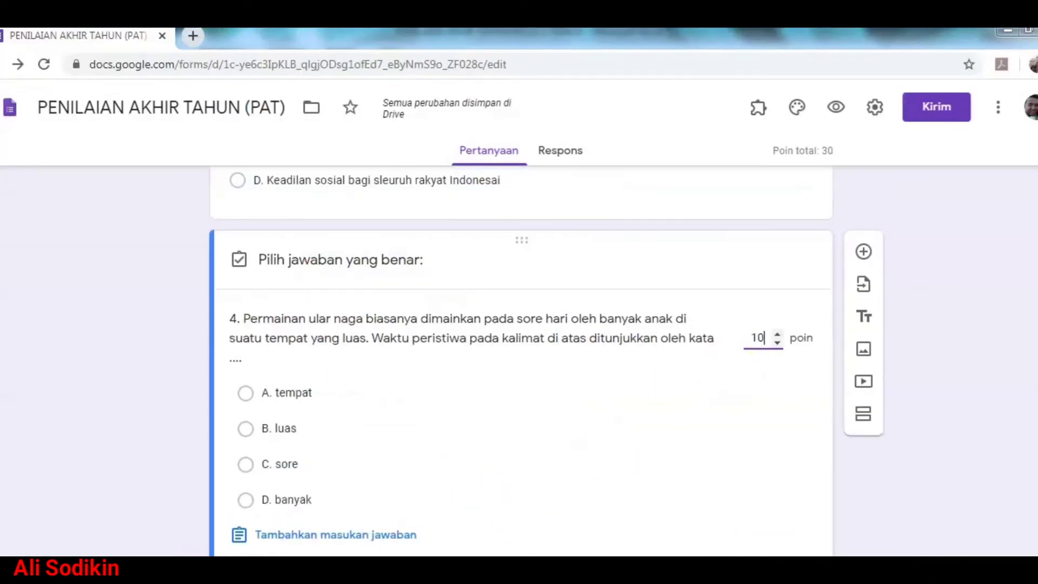
left_click(266, 466)
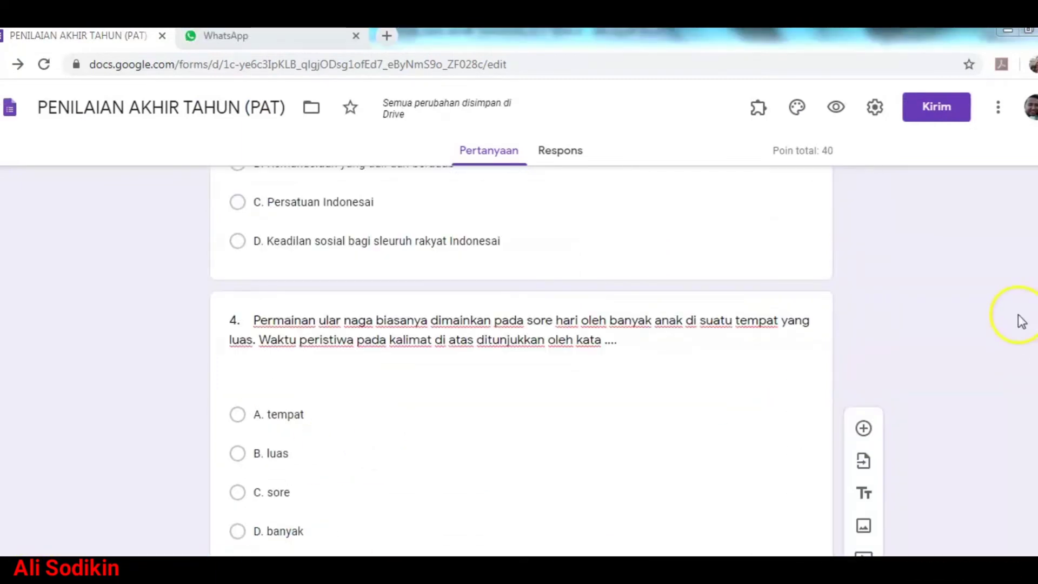
scroll(994, 320, "down", 3)
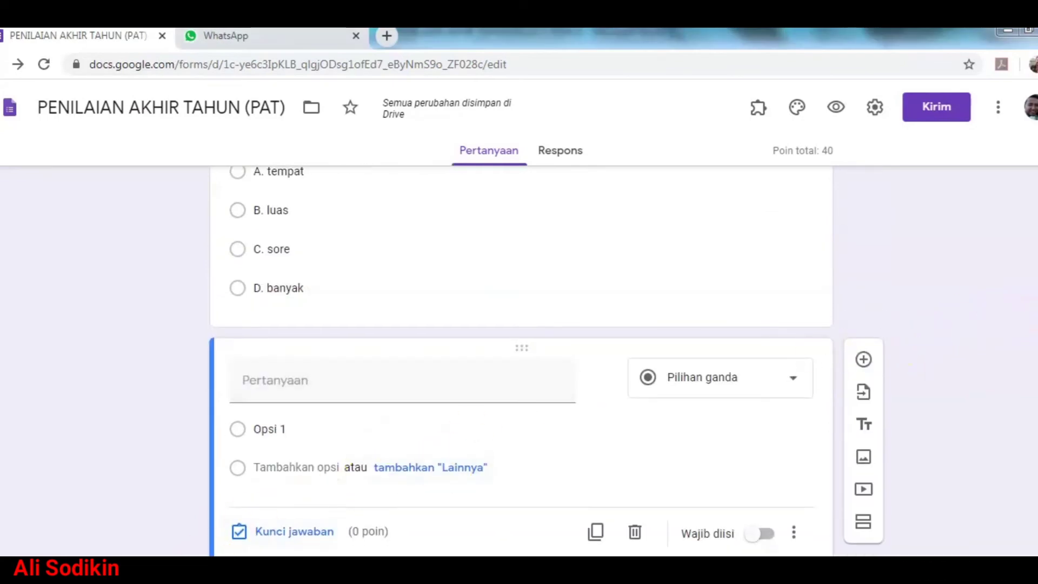
left_click(148, 568)
Step: Copy question 5's text from Word into the empty form question
scroll(412, 534, "down", 1)
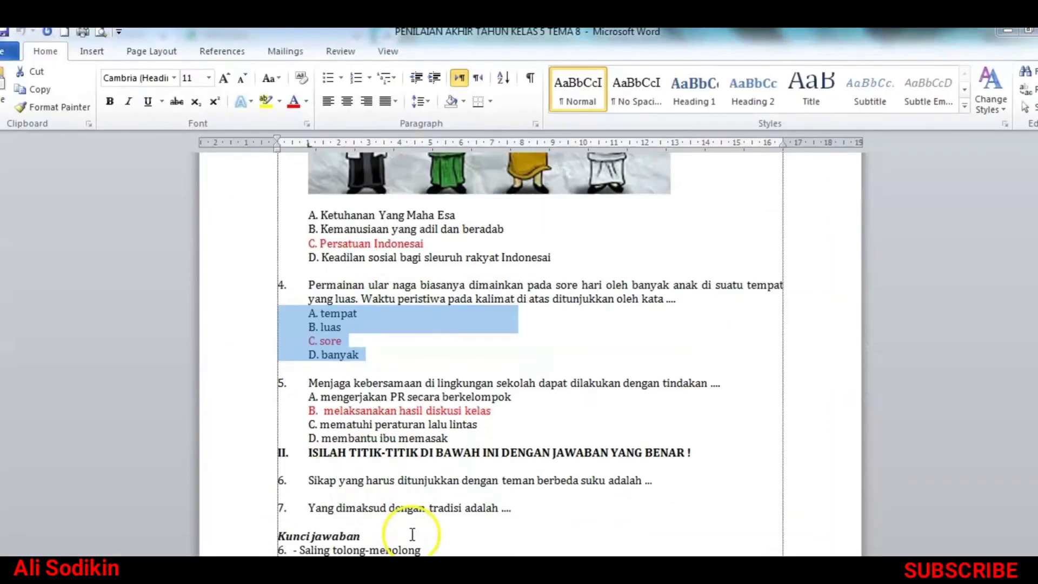
left_click(265, 386)
right_click(377, 383)
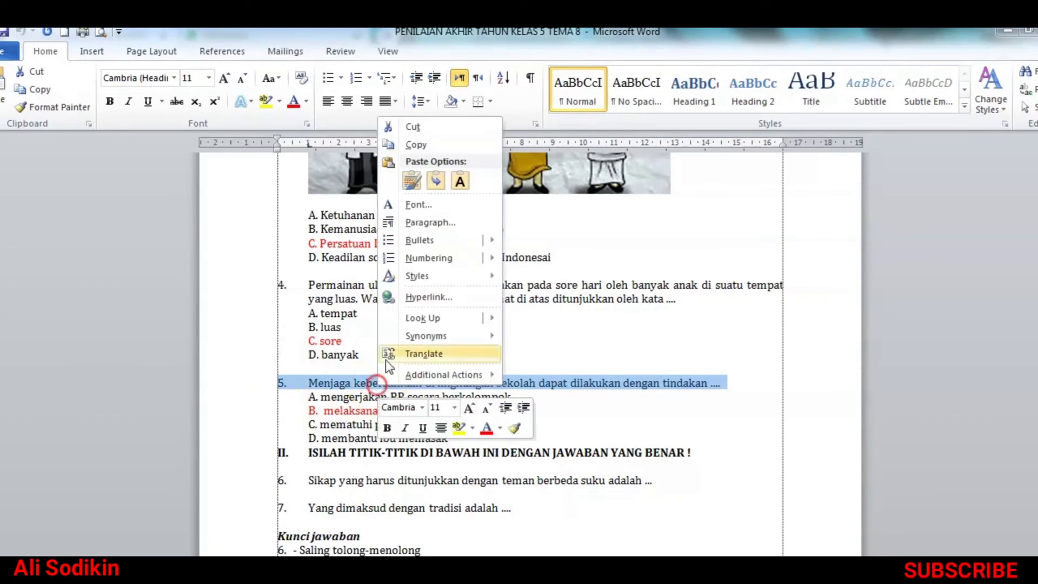
left_click(414, 142)
left_click(190, 482)
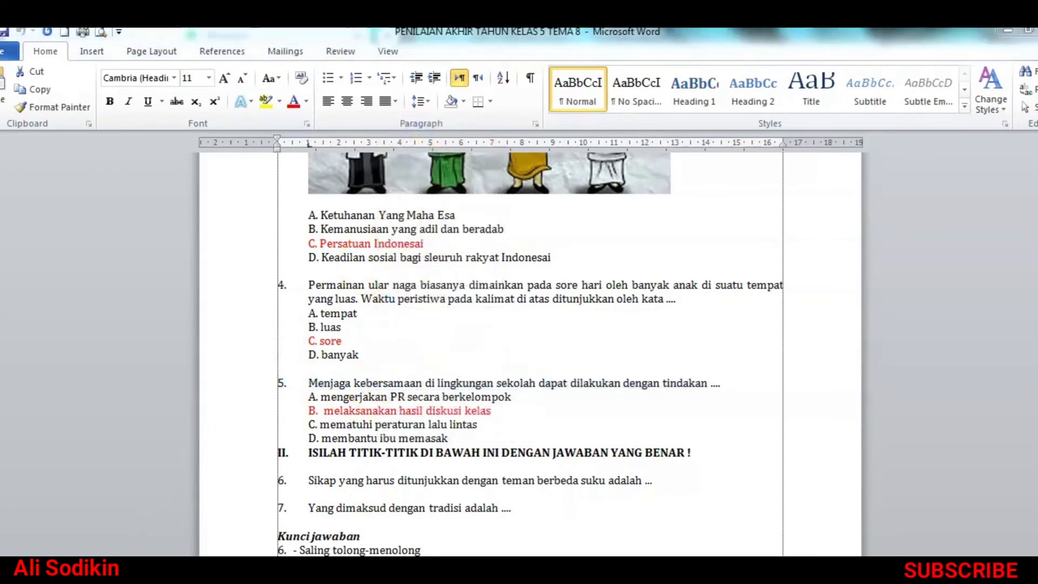
key("alt+Tab")
right_click(300, 381)
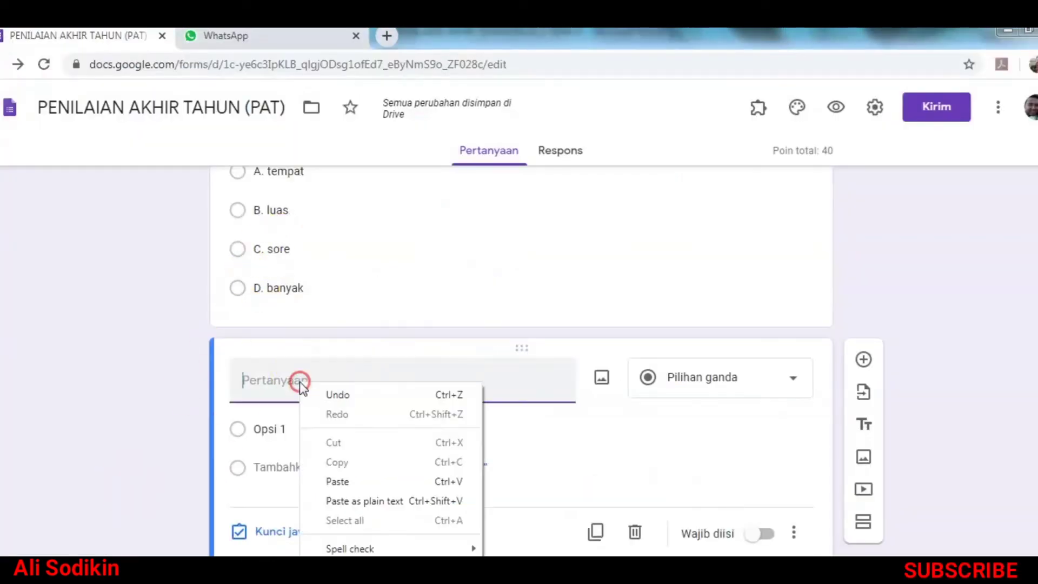
left_click(337, 481)
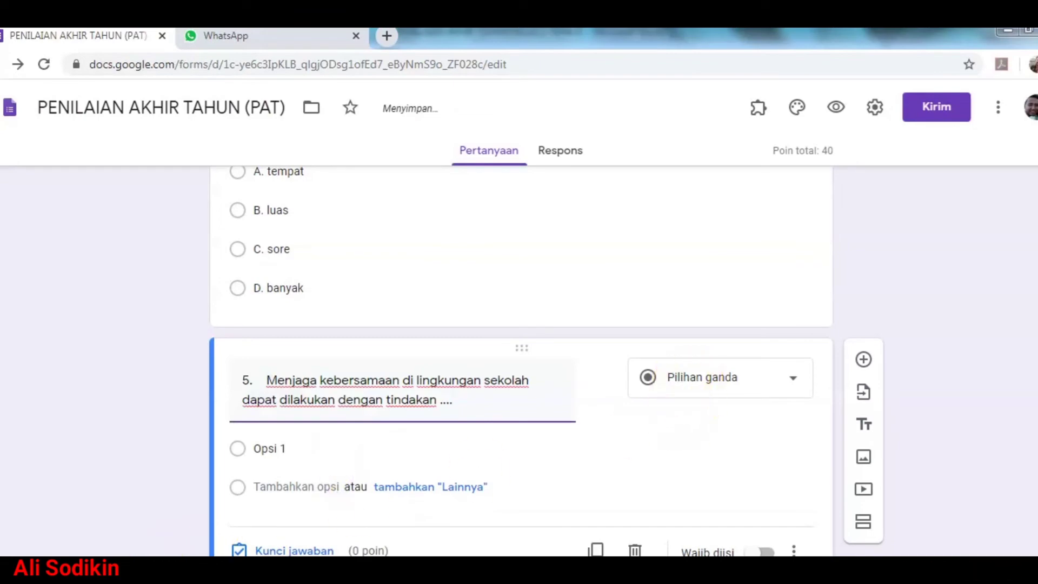
Step: Paste question 5's answer options A–D from Word into the question
key("alt+Tab")
left_click_drag(262, 398, 285, 439)
right_click(345, 429)
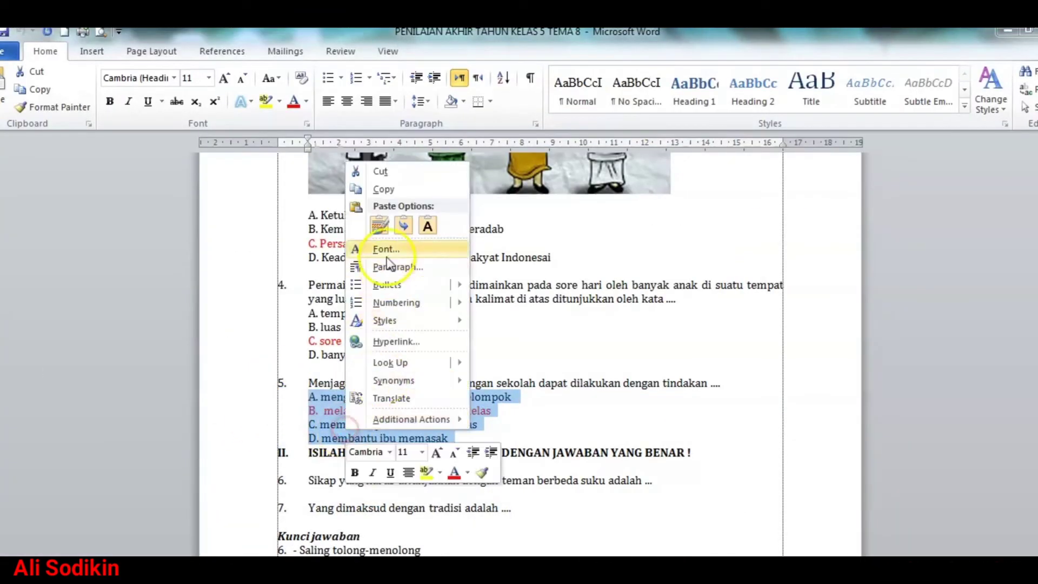
left_click(380, 186)
key("alt+Tab")
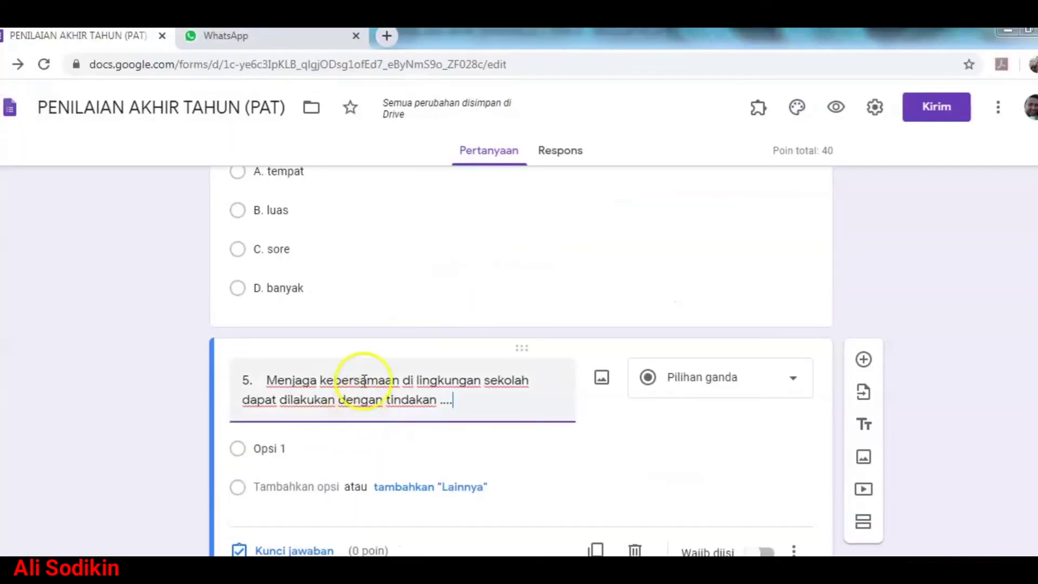
right_click(341, 443)
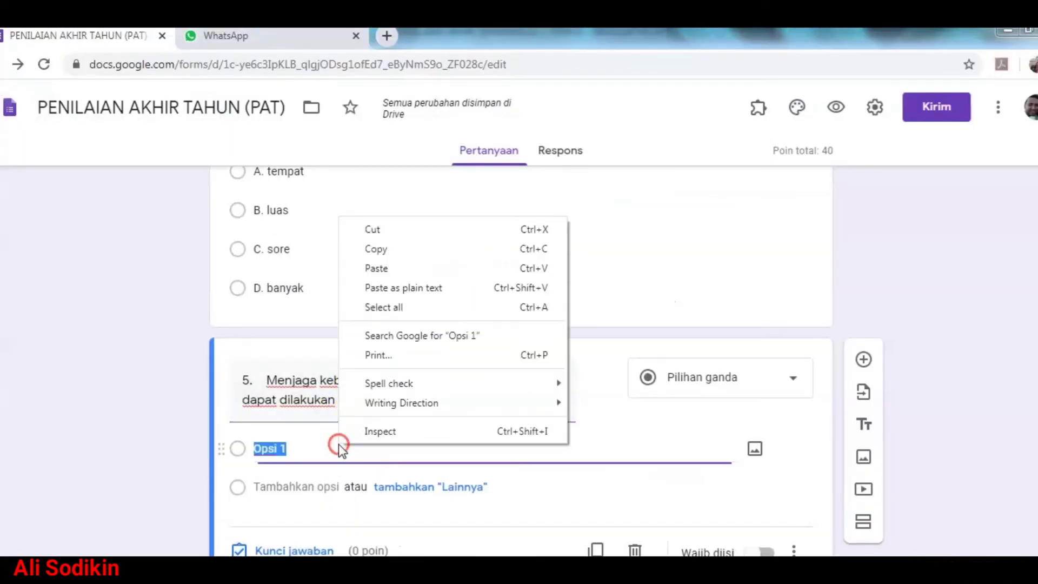
left_click(380, 265)
Step: Key 'B. melaksanakan hasil diskusi kelas' as correct and add a new blank question
key("alt+Tab")
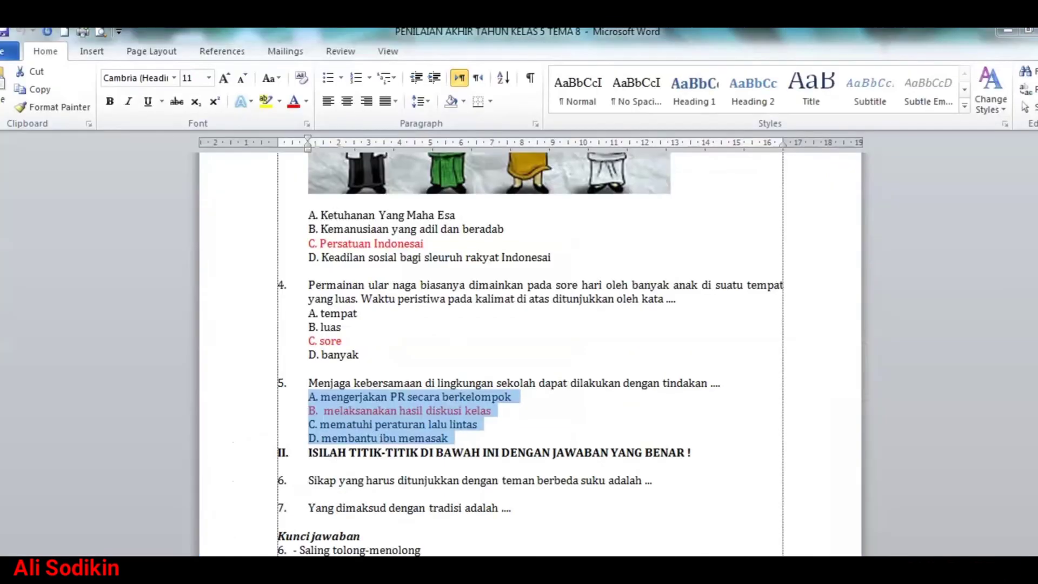
key("alt+Tab")
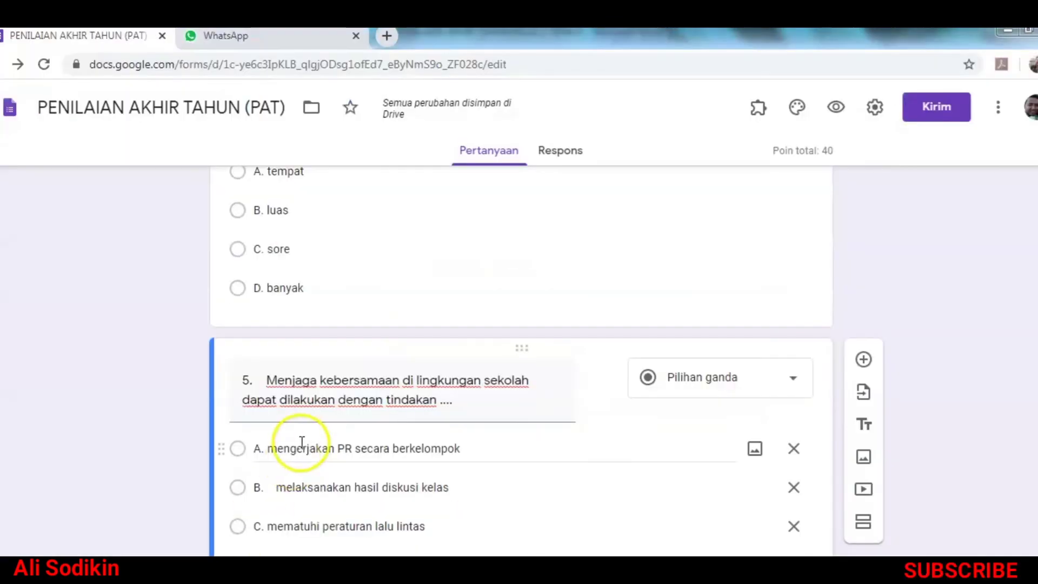
scroll(298, 541, "down", 2)
left_click(292, 532)
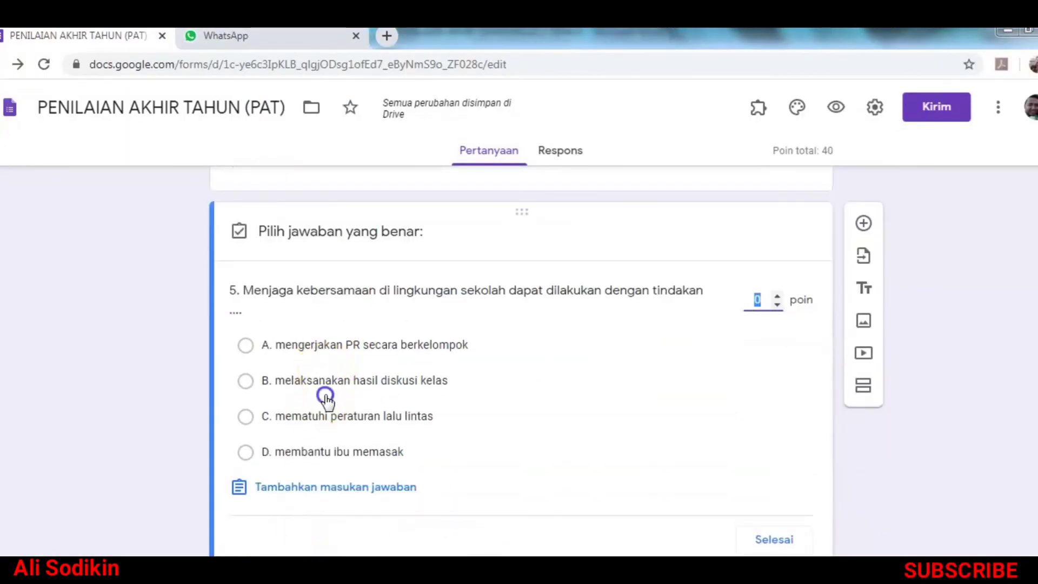
left_click(324, 382)
left_click(768, 540)
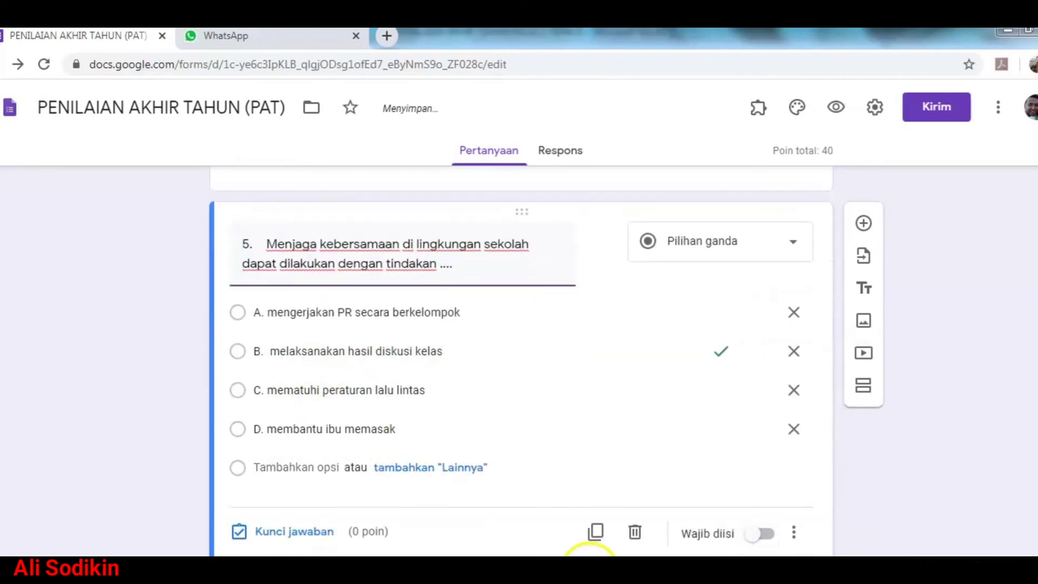
left_click(874, 227)
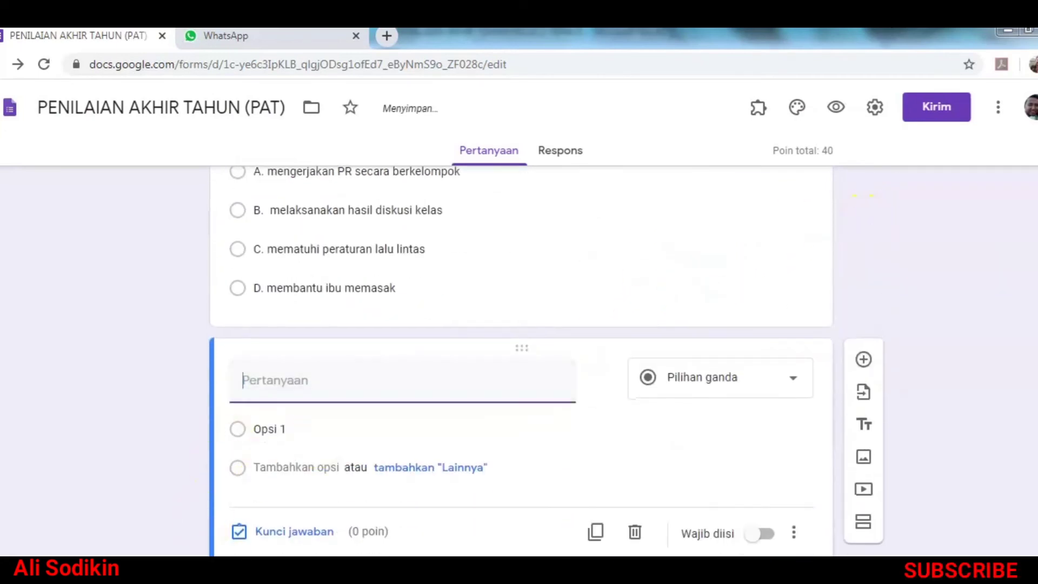
Step: Paste question 6 from Word as the title and make it a short-answer question
left_click(259, 571)
scroll(293, 525, "down", 1)
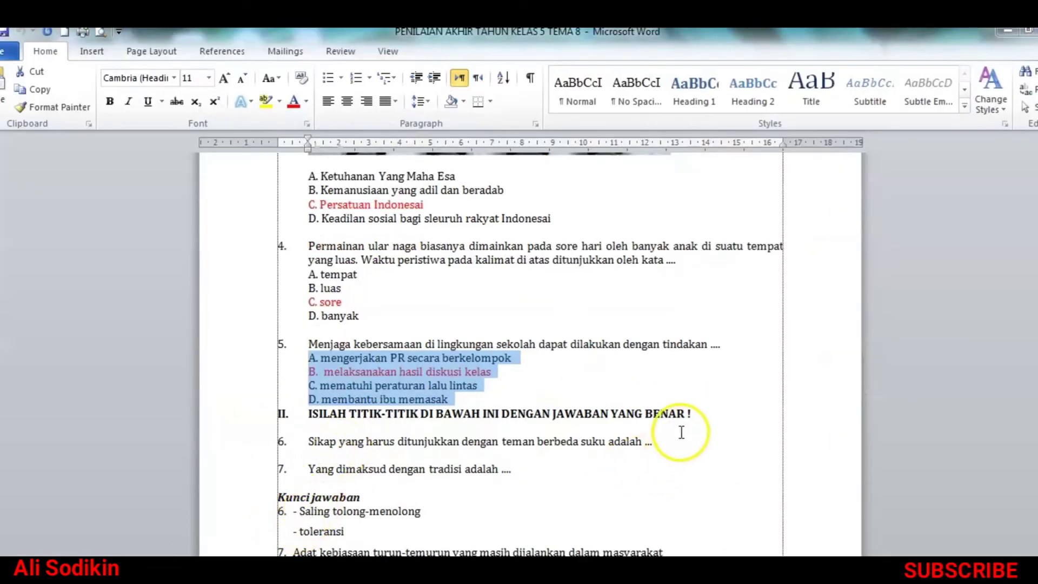
left_click(269, 441)
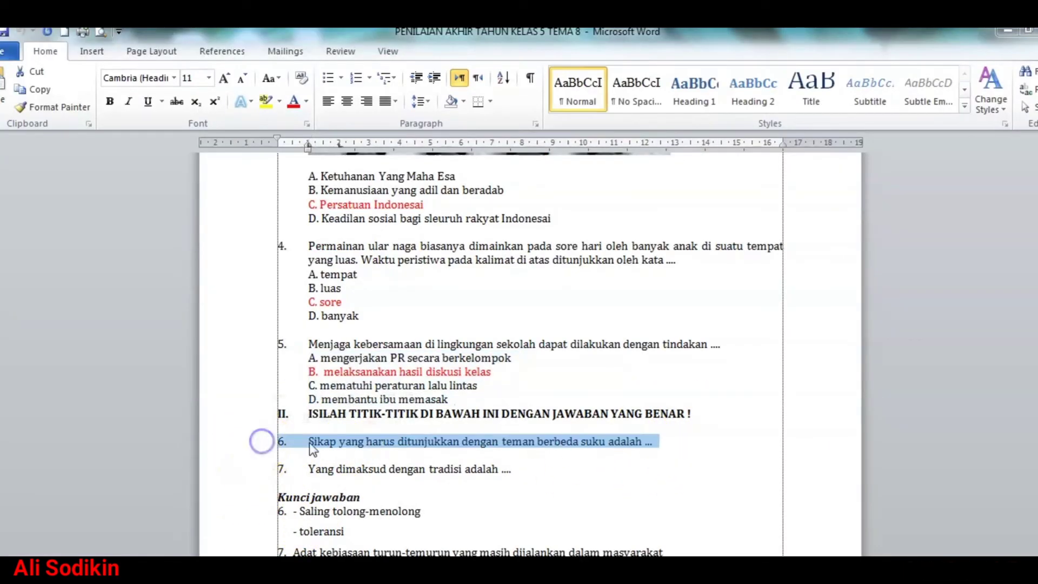
right_click(340, 443)
left_click(378, 201)
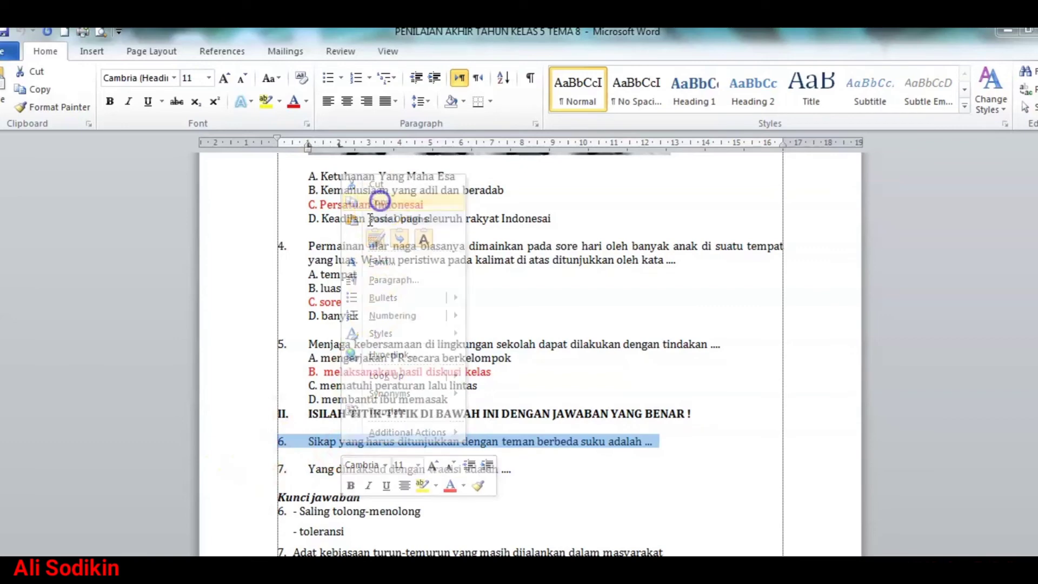
left_click(129, 486)
left_click(313, 381)
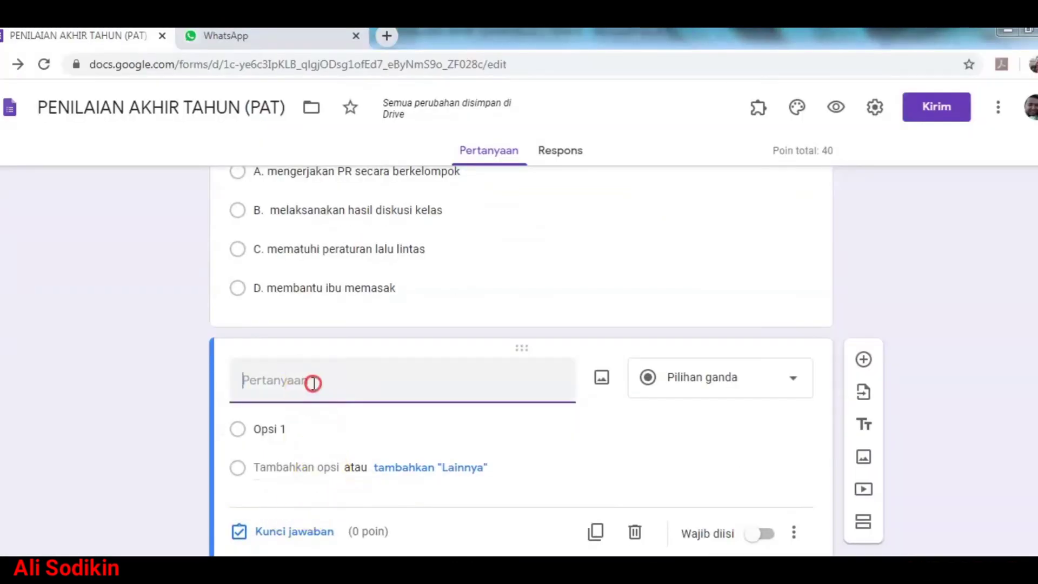
right_click(313, 383)
left_click(350, 483)
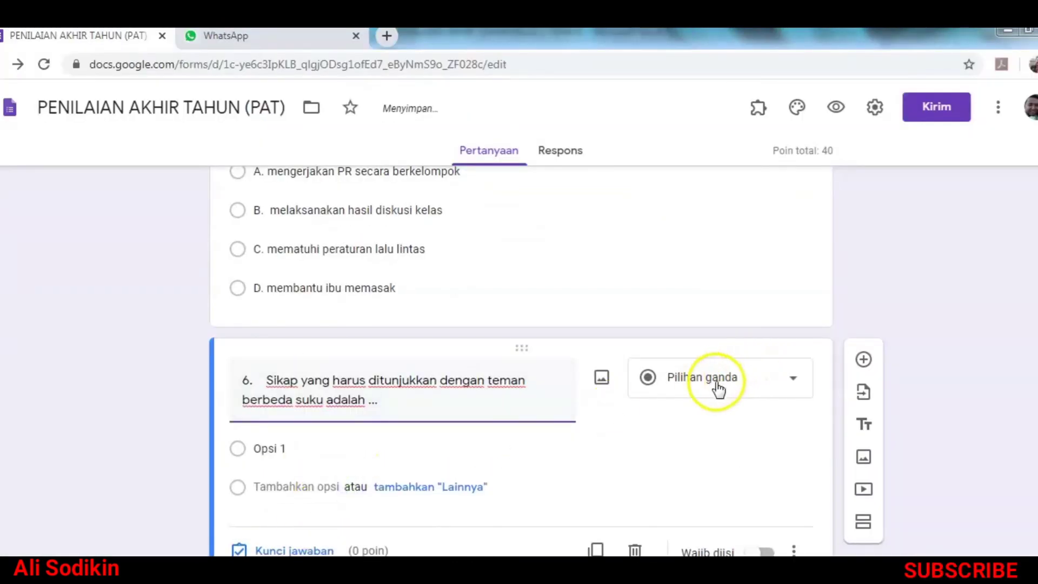
left_click(763, 386)
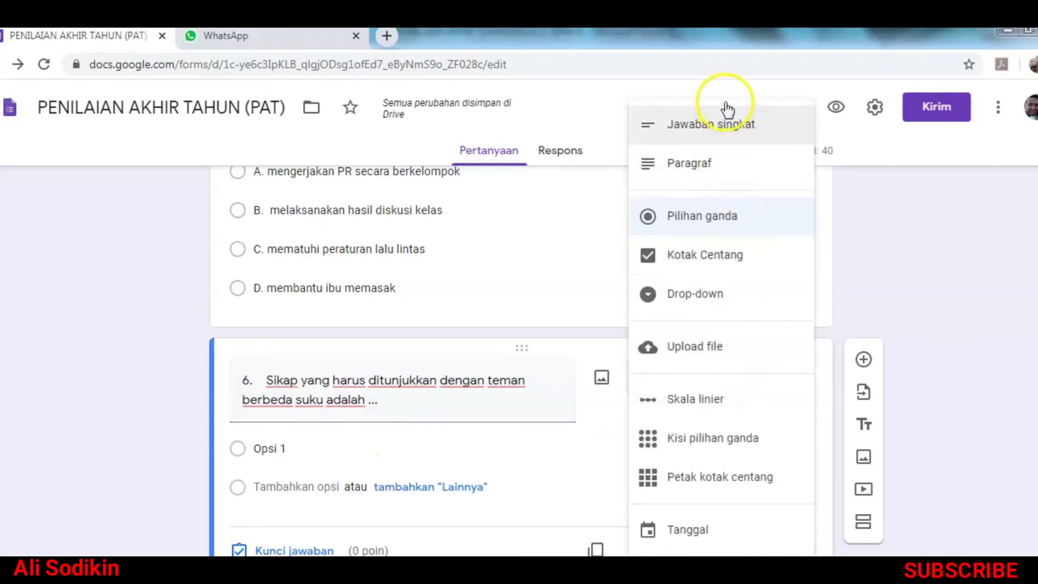
left_click(725, 137)
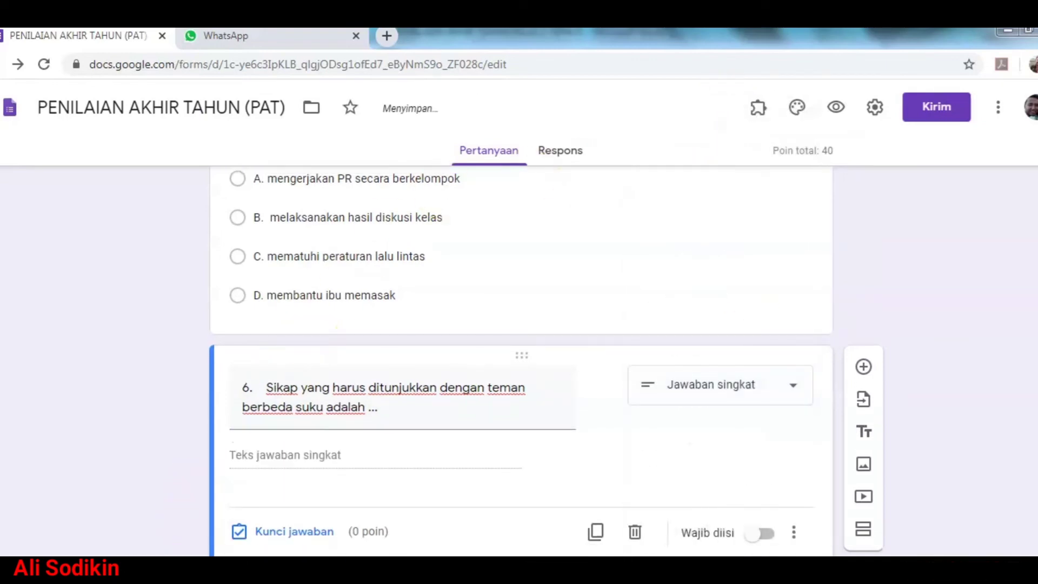
Step: Copy the answer 'Saling tolong-menolong' from the Word document
left_click(185, 552)
scroll(314, 466, "down", 4)
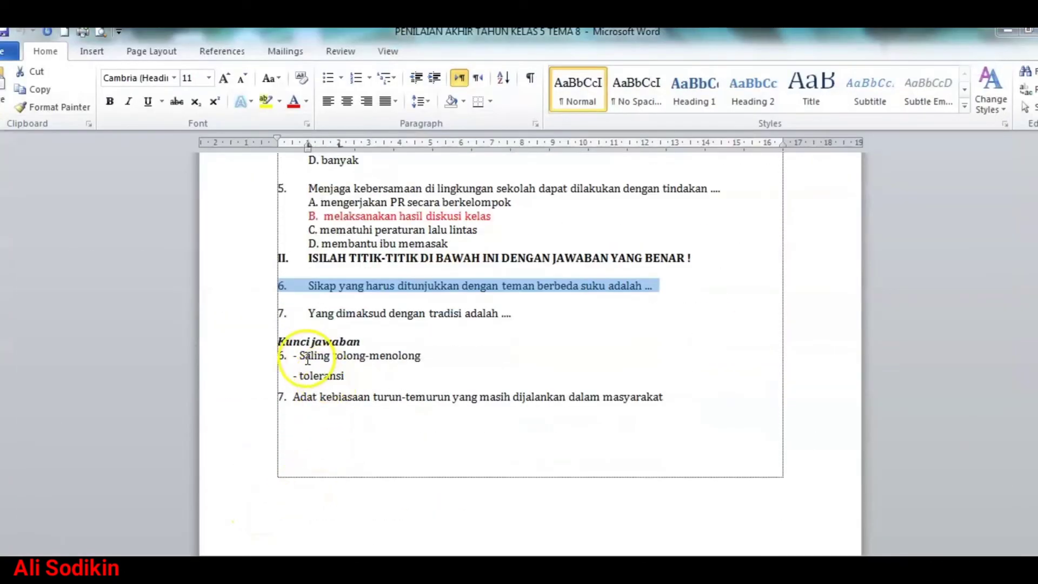
left_click_drag(301, 356, 407, 359)
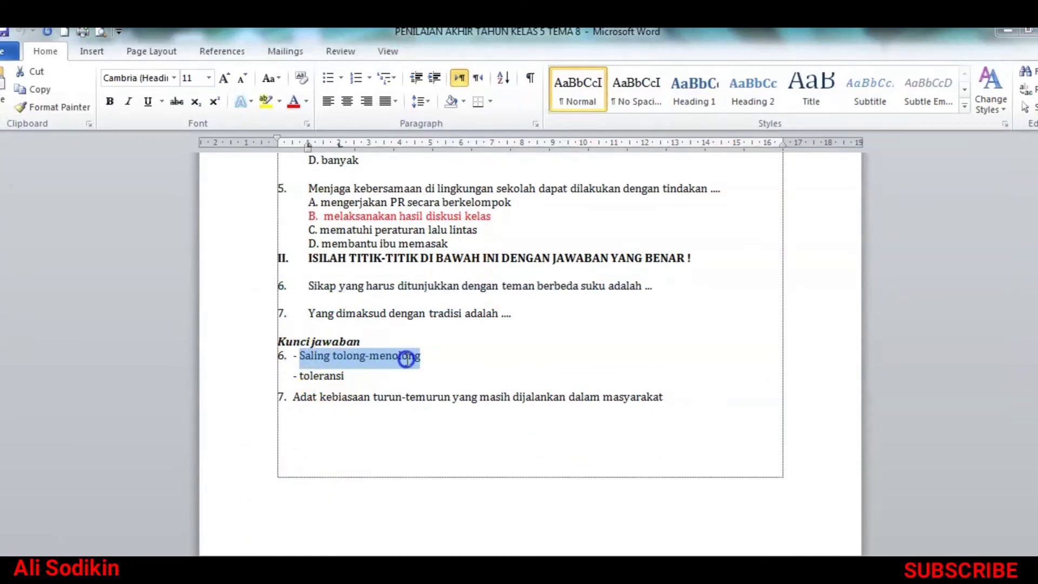
left_click(374, 371)
left_click(311, 381)
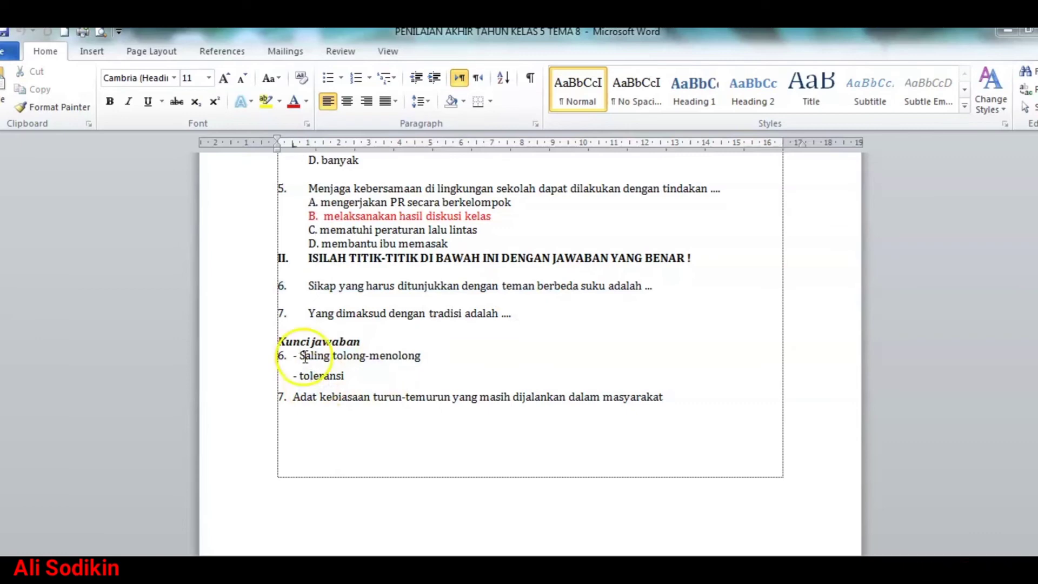
left_click_drag(301, 357, 414, 356)
right_click(411, 352)
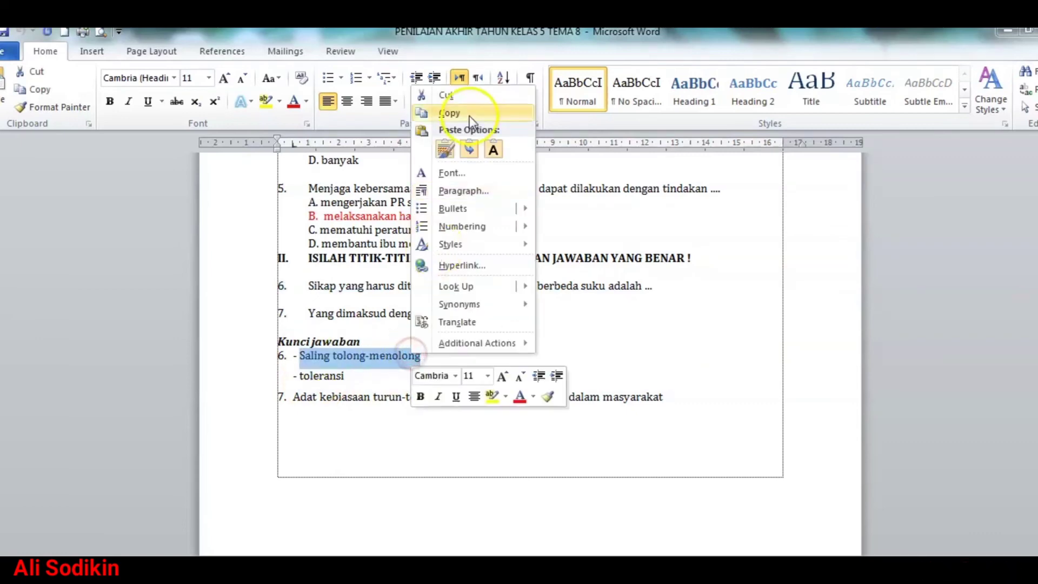
left_click(469, 114)
left_click(311, 566)
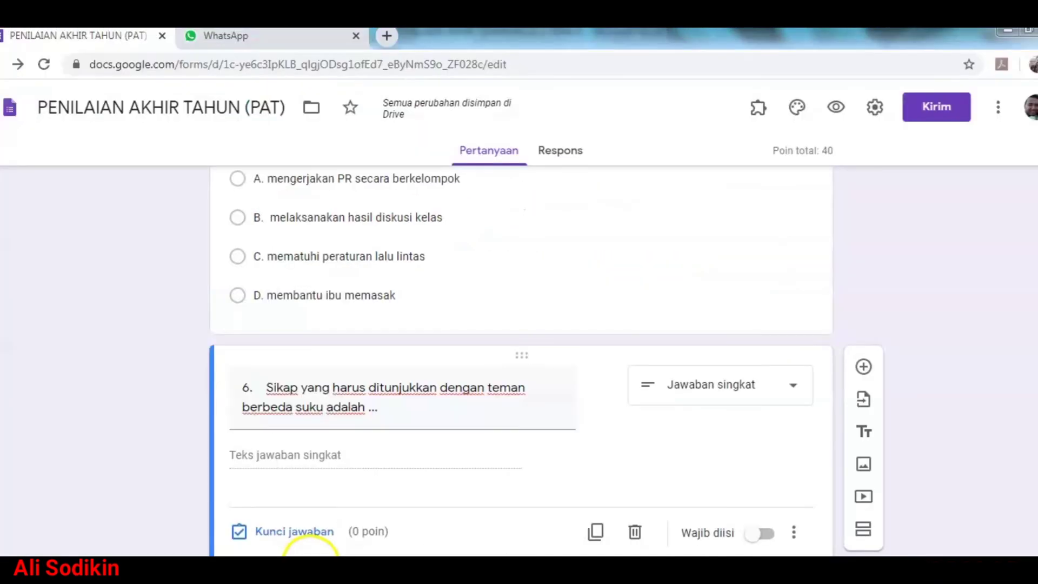
Step: Enter 10 points in question 5's answer key, bringing the quiz total to 50
left_click(303, 532)
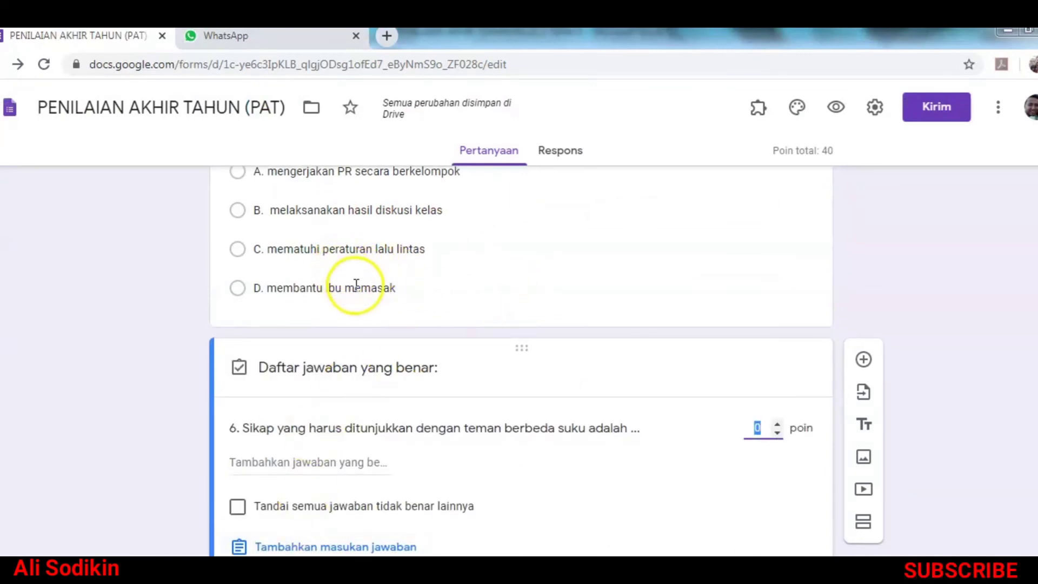
scroll(357, 284, "up", 2)
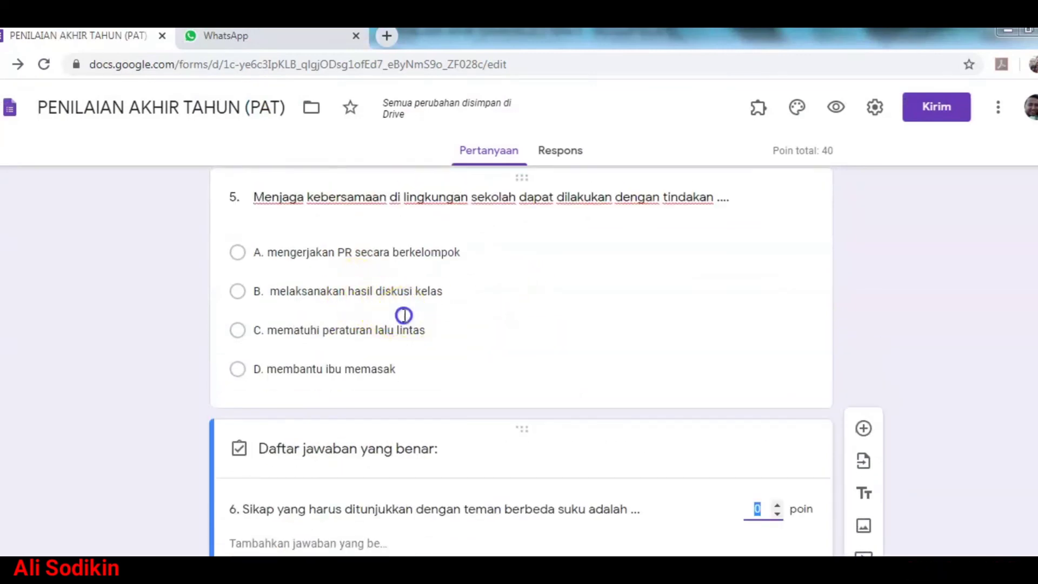
left_click(404, 315)
left_click(290, 498)
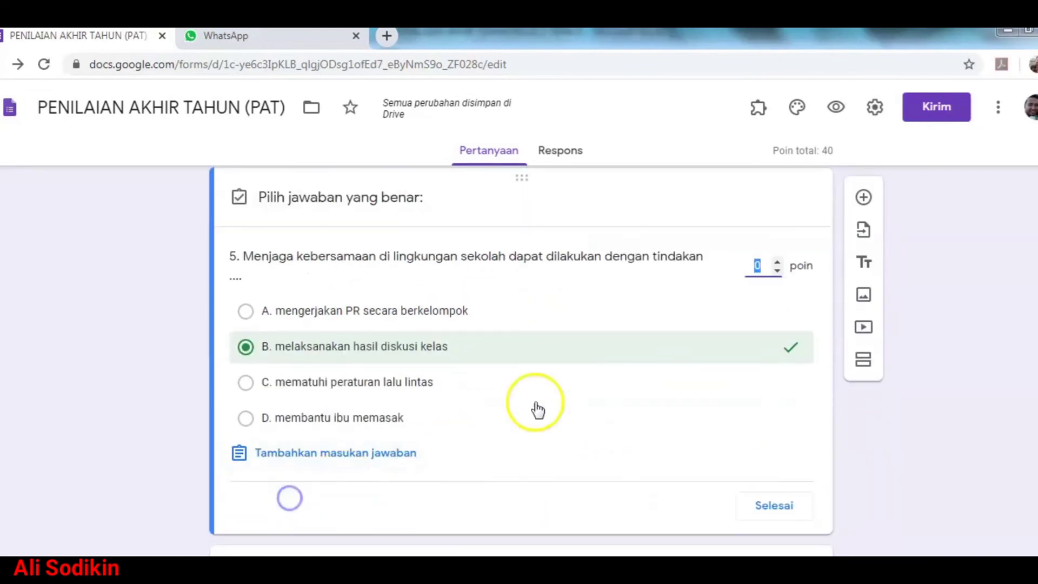
type("10")
left_click(730, 320)
left_click(766, 507)
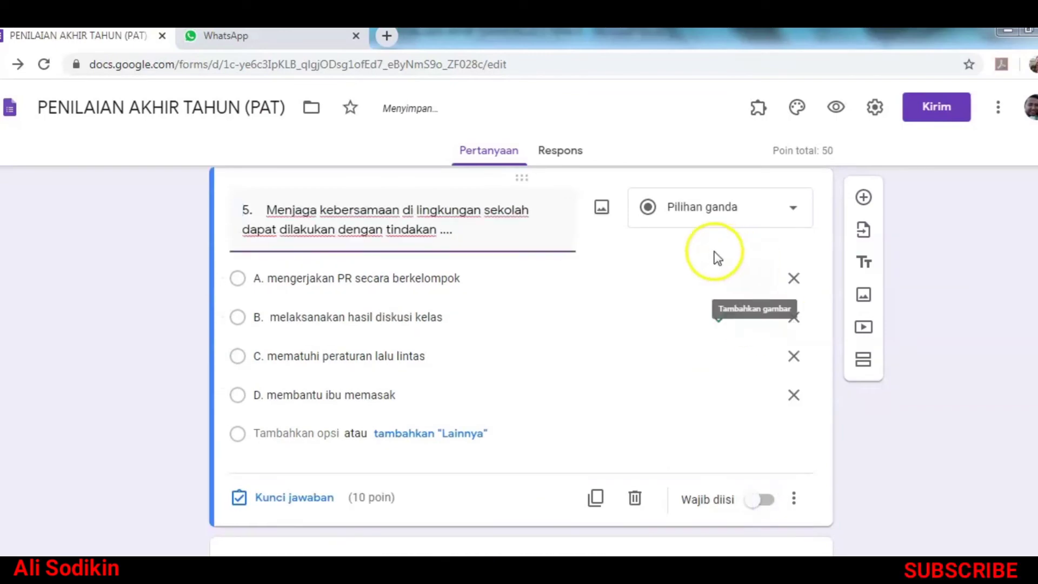
Step: In question 6's answer key, add 'Saling tolong-menolong' as a correct answer worth 25 points
scroll(630, 387, "down", 3)
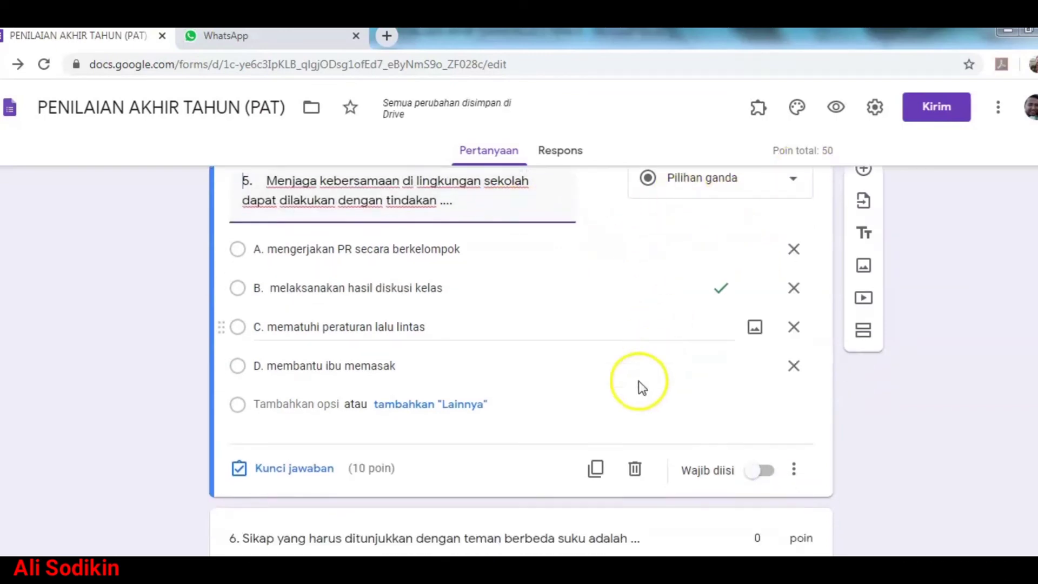
left_click(386, 460)
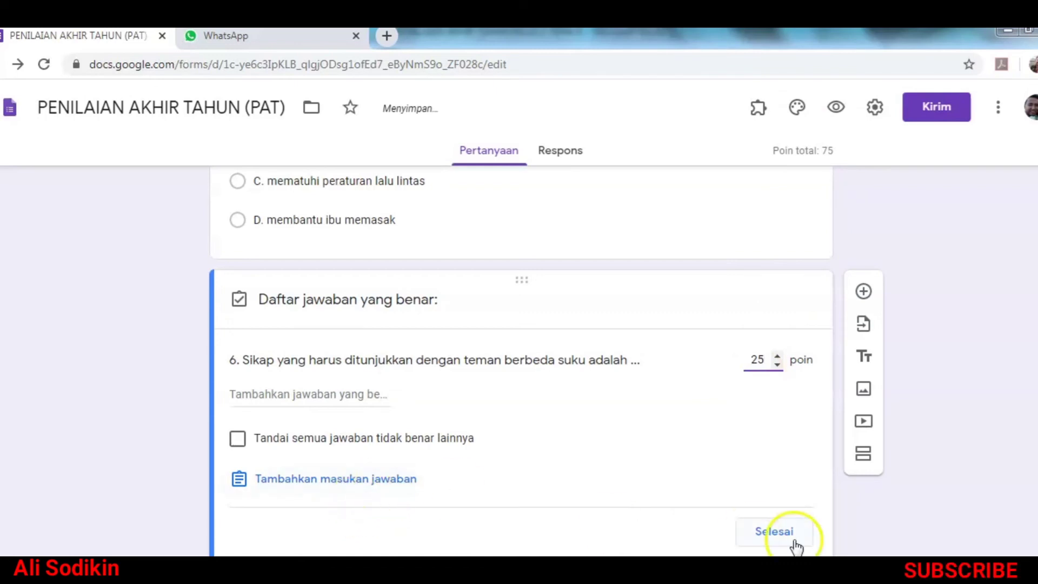
left_click(337, 396)
right_click(336, 395)
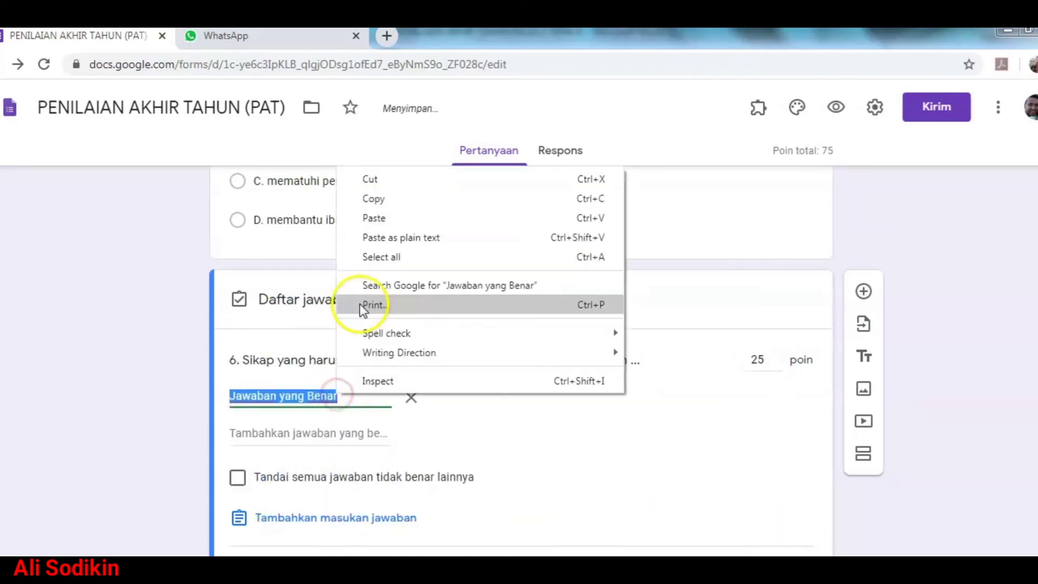
left_click(388, 216)
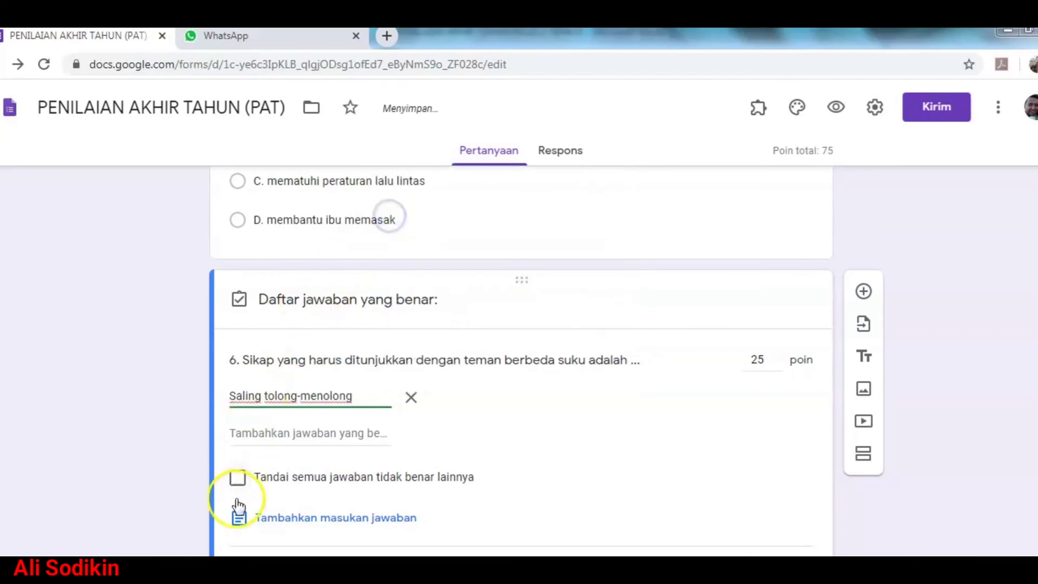
Step: Copy 'toleransi' from the Word document, add it as a second correct answer, and finish
left_click(178, 577)
double_click(316, 376)
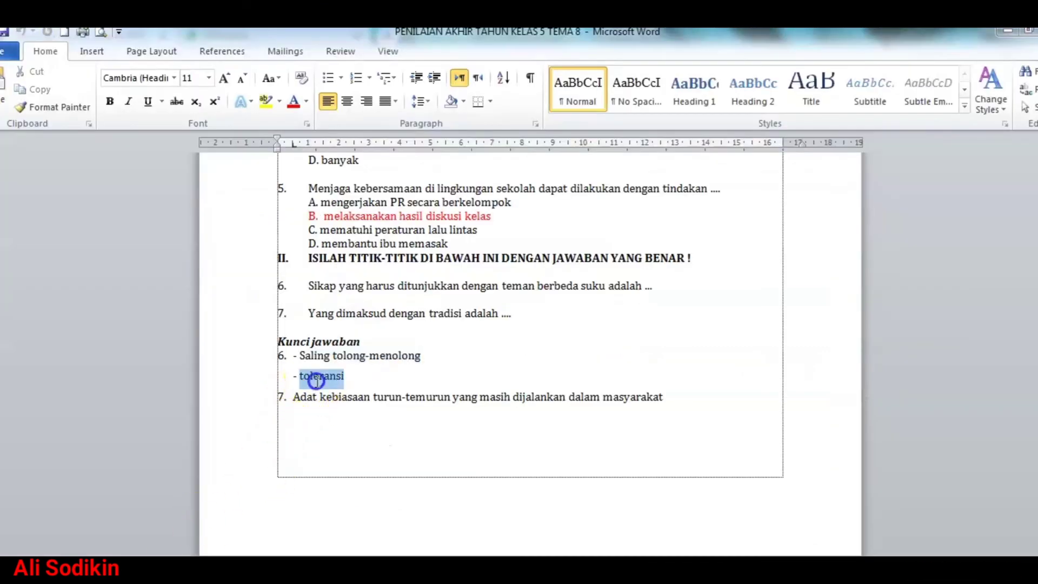
right_click(317, 380)
left_click(366, 144)
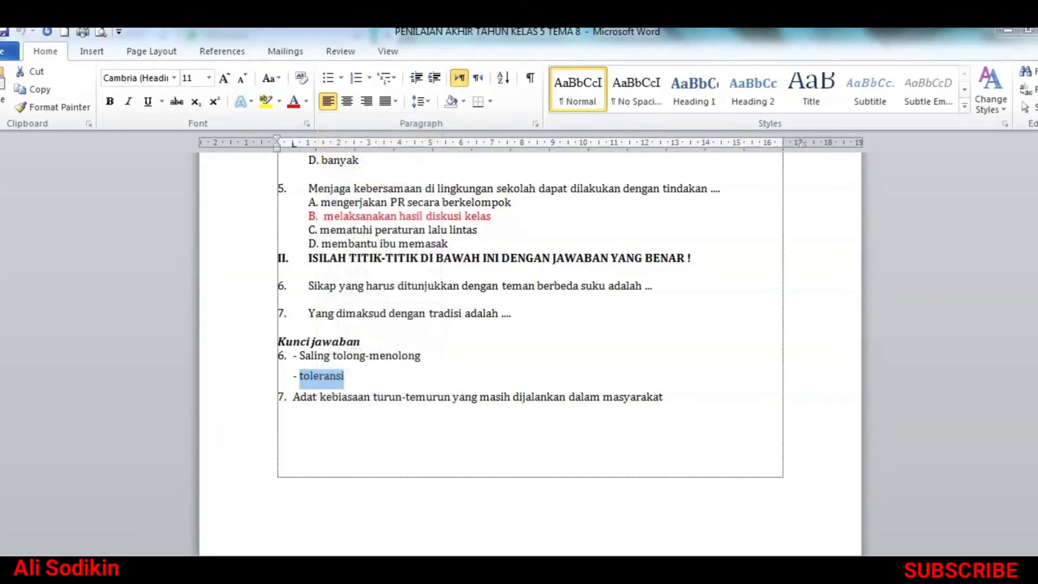
left_click(216, 577)
left_click(288, 430)
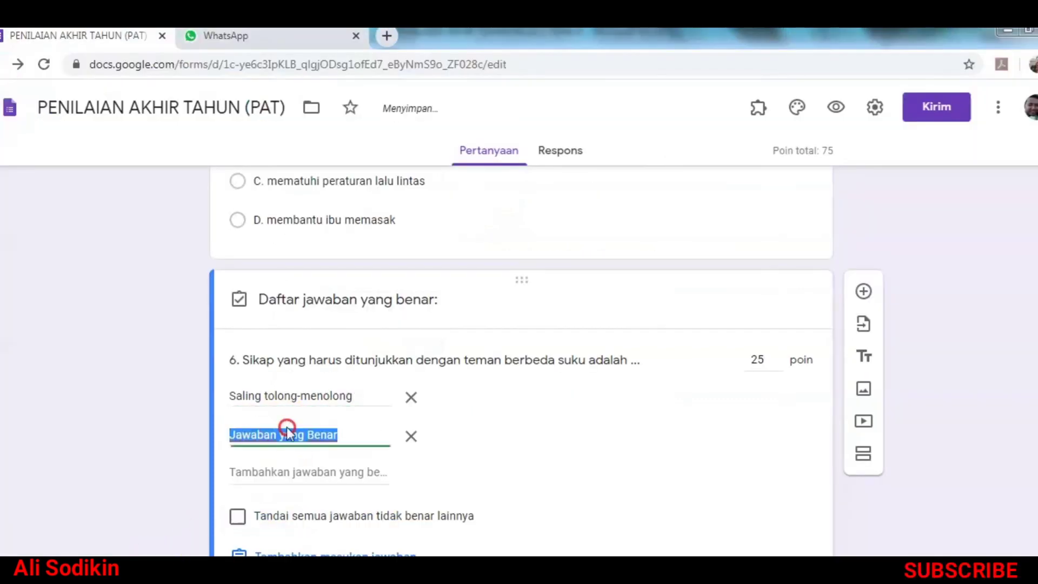
right_click(287, 428)
left_click(329, 251)
scroll(473, 429, "down", 2)
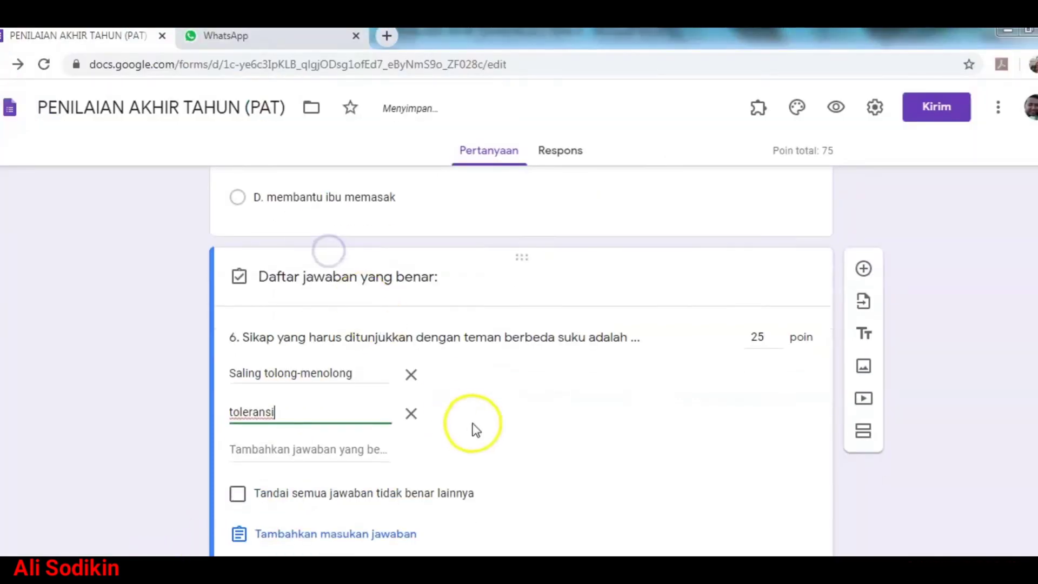
left_click(790, 536)
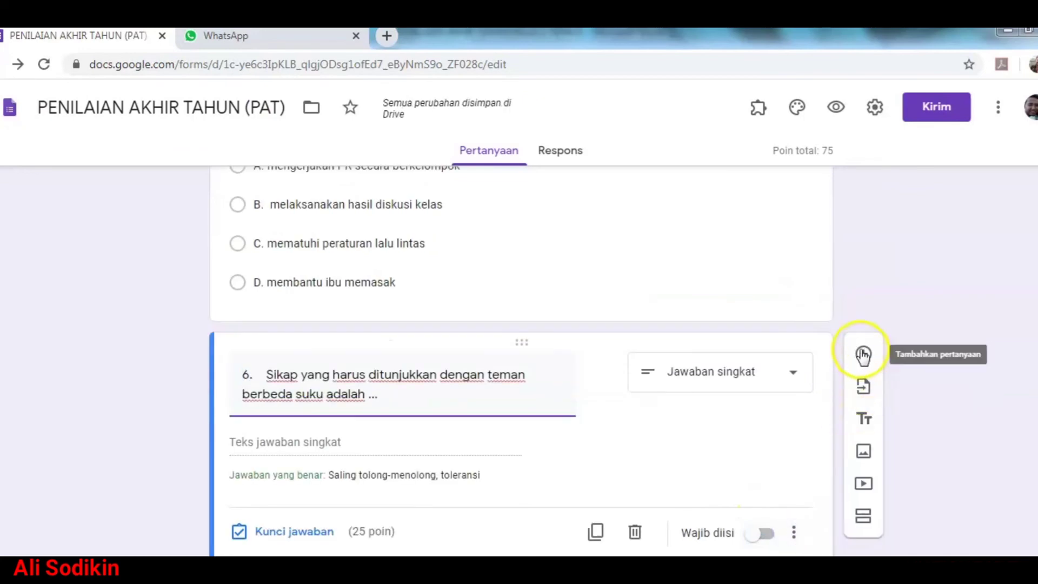
Step: Add a new question with the question 7 text copied from Word, set to Short answer
left_click(863, 356)
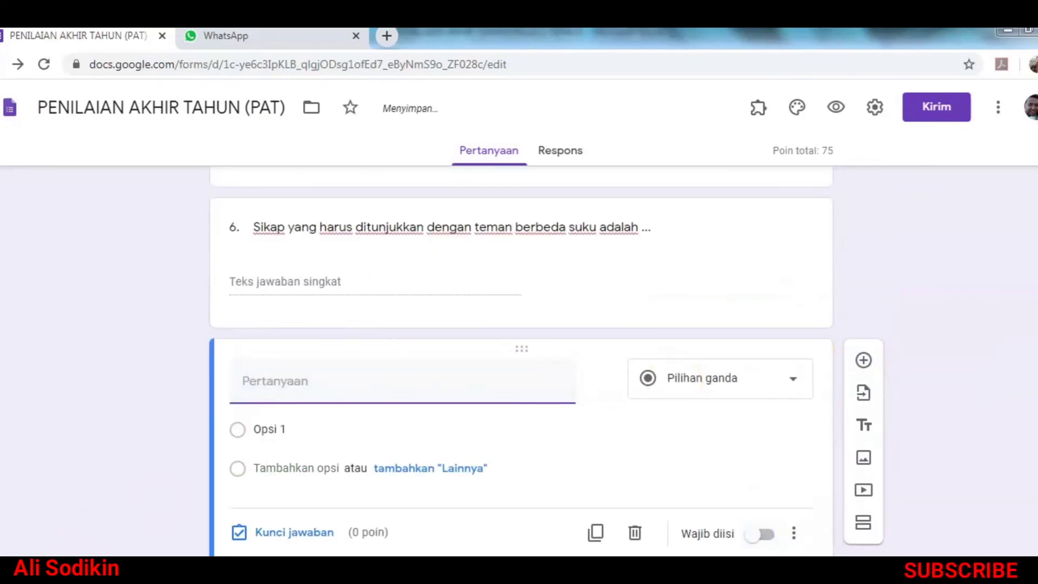
left_click(157, 566)
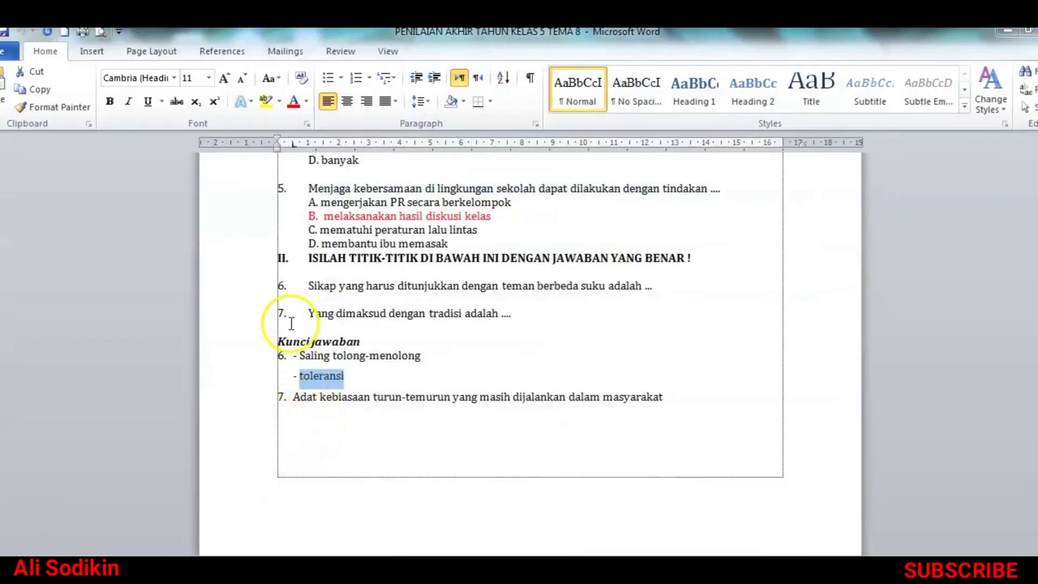
left_click(255, 309)
right_click(351, 316)
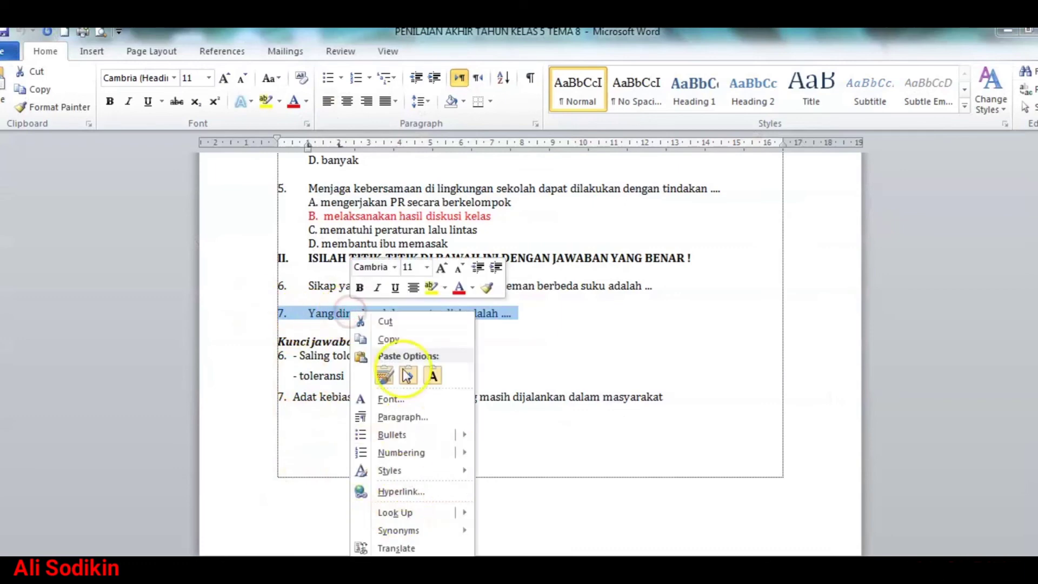
left_click(398, 338)
key("alt+Tab")
left_click(271, 385)
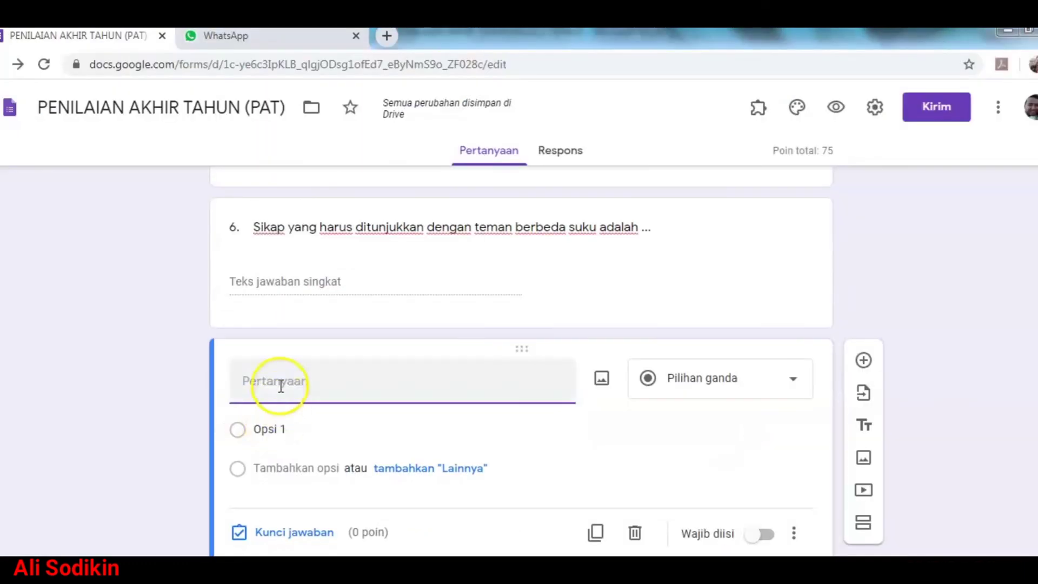
right_click(280, 385)
left_click(320, 486)
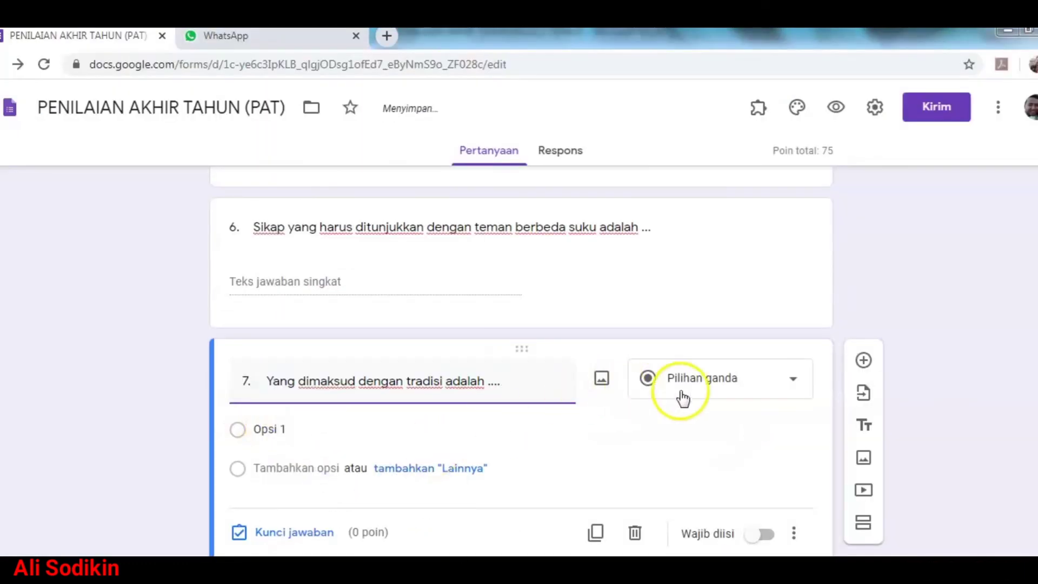
left_click(705, 385)
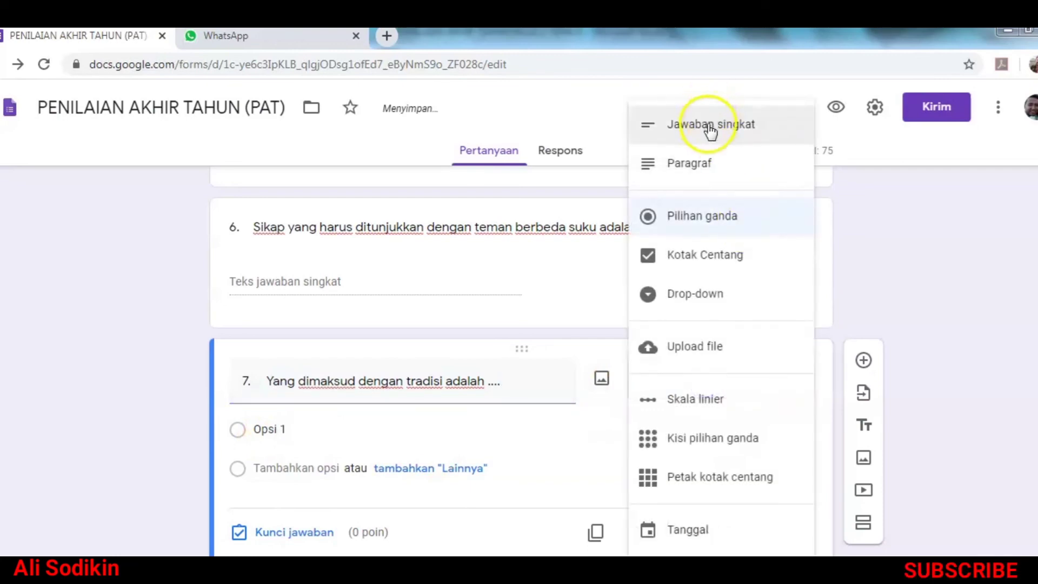
left_click(707, 125)
Step: Set question 7's key to 25 points with answer 'Adat kebiasaan turun-temurun yang masih dijalankan dalam masyarakat'
key("alt+Tab")
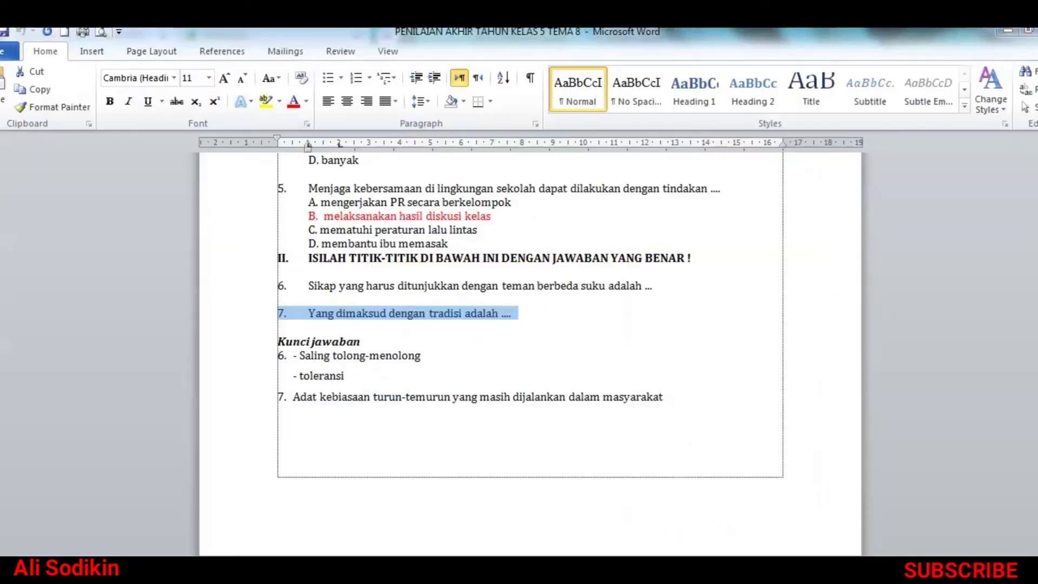
scroll(301, 486, "down", 1)
left_click_drag(297, 361, 657, 358)
right_click(657, 358)
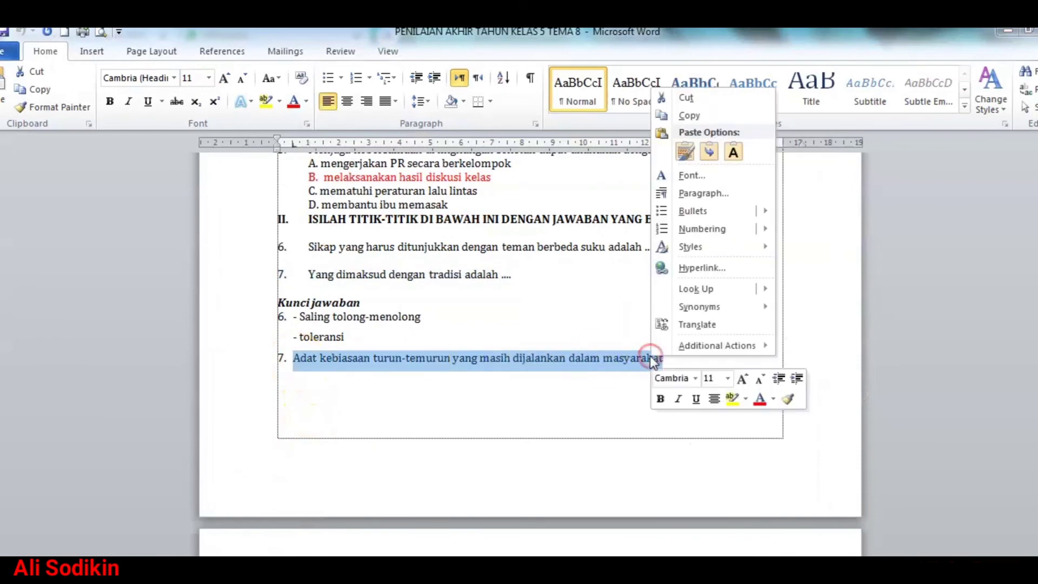
left_click(677, 115)
key("alt+Tab")
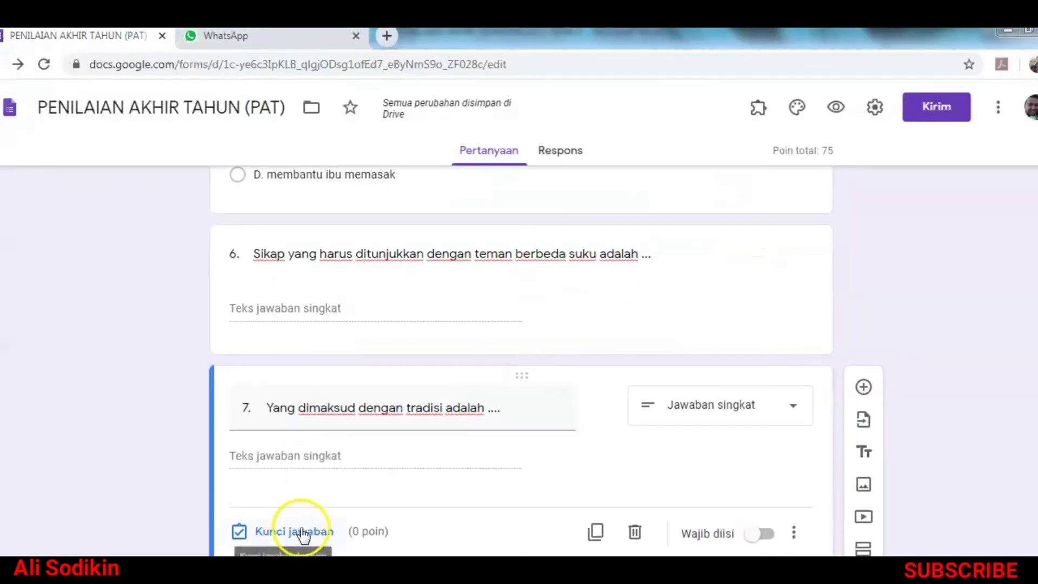
left_click(292, 531)
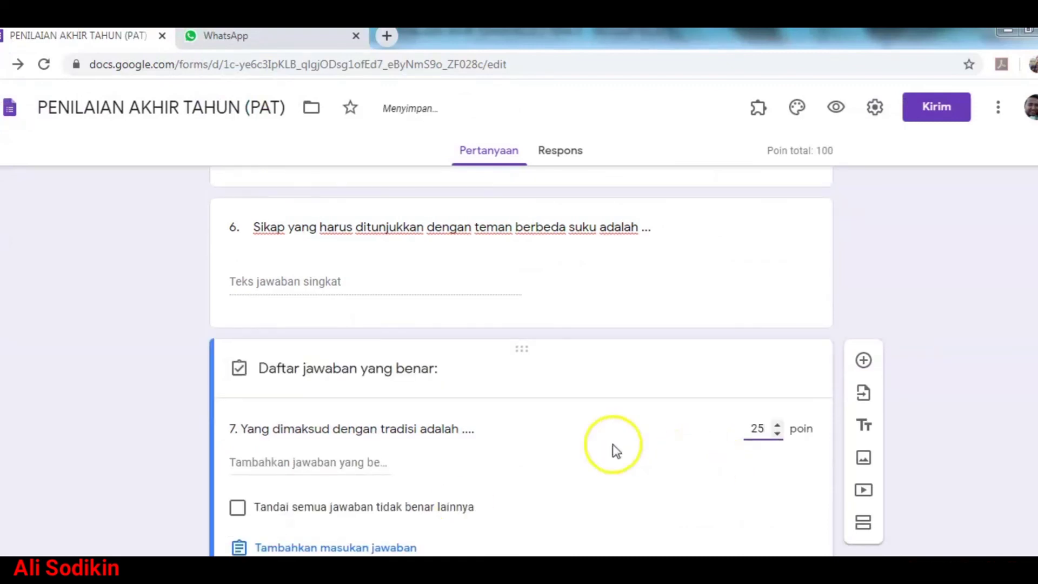
left_click(352, 464)
key("ctrl+v")
key("ctrl+a")
right_click(346, 462)
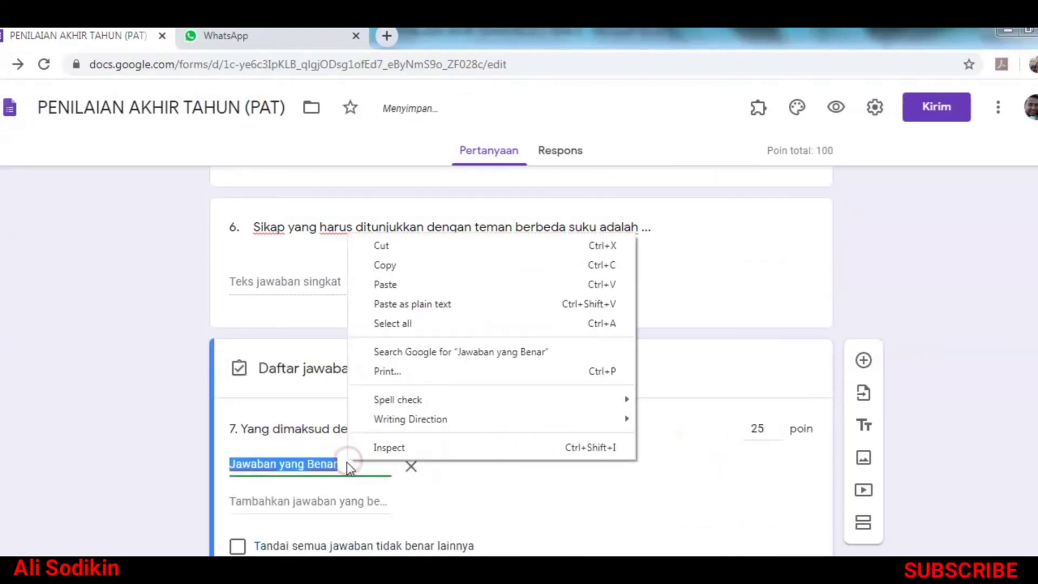
left_click(415, 302)
scroll(587, 459, "down", 2)
left_click(785, 550)
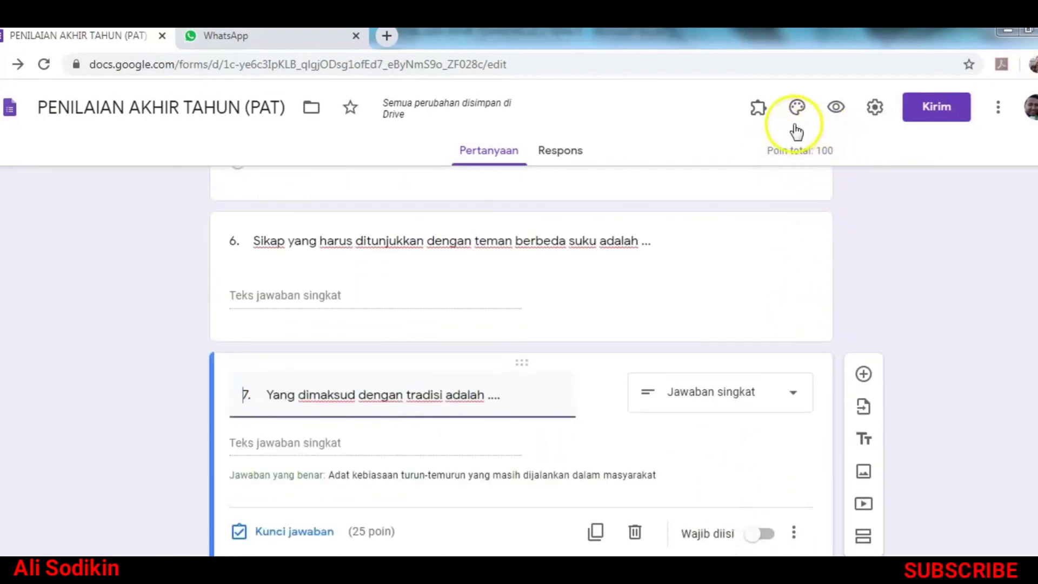
scroll(254, 394, "up", 20)
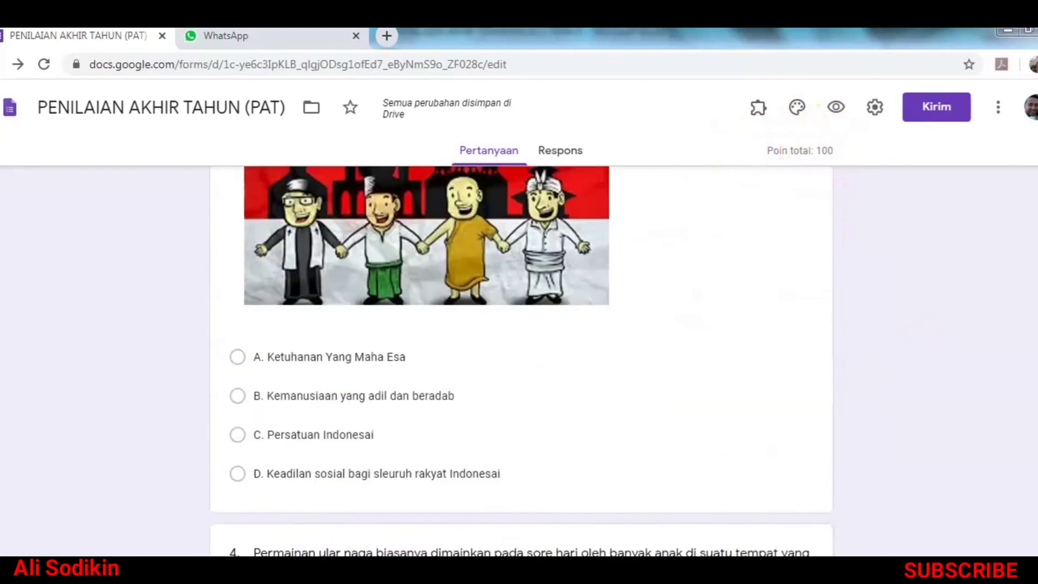
scroll(519, 357, "up", 3)
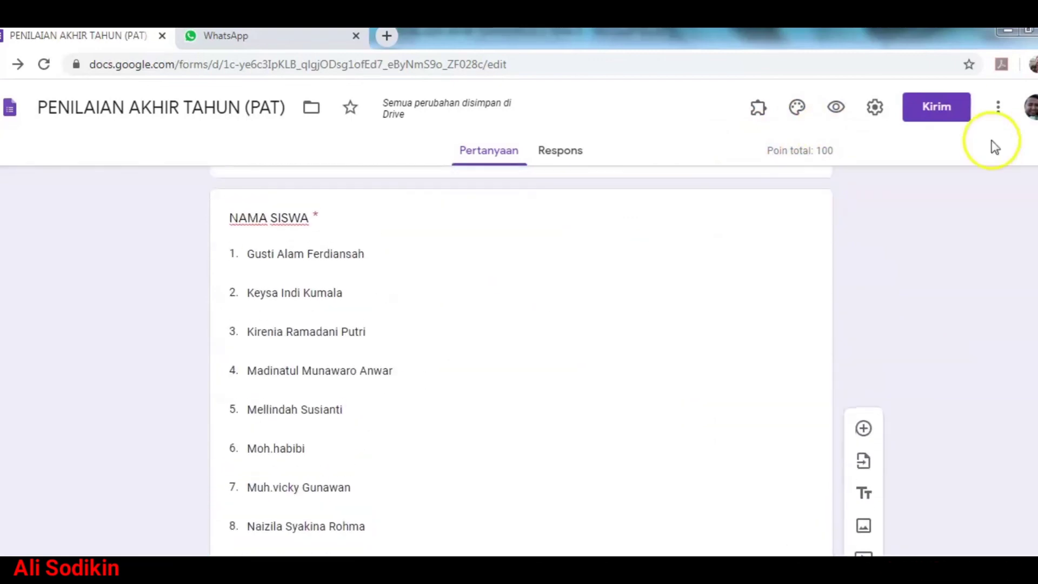
scroll(519, 357, "up", 2)
scroll(519, 356, "down", 7)
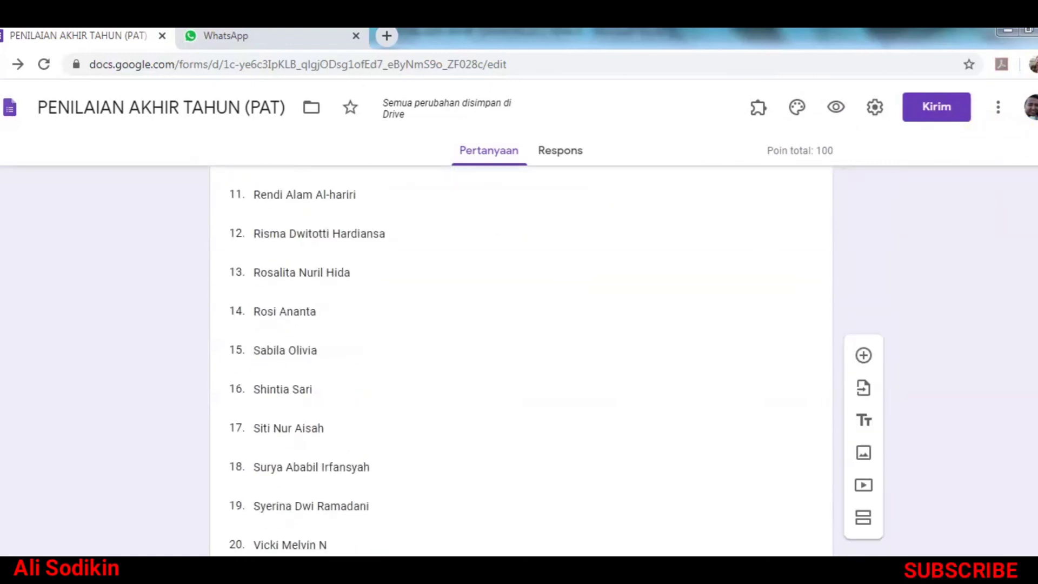
scroll(519, 357, "up", 7)
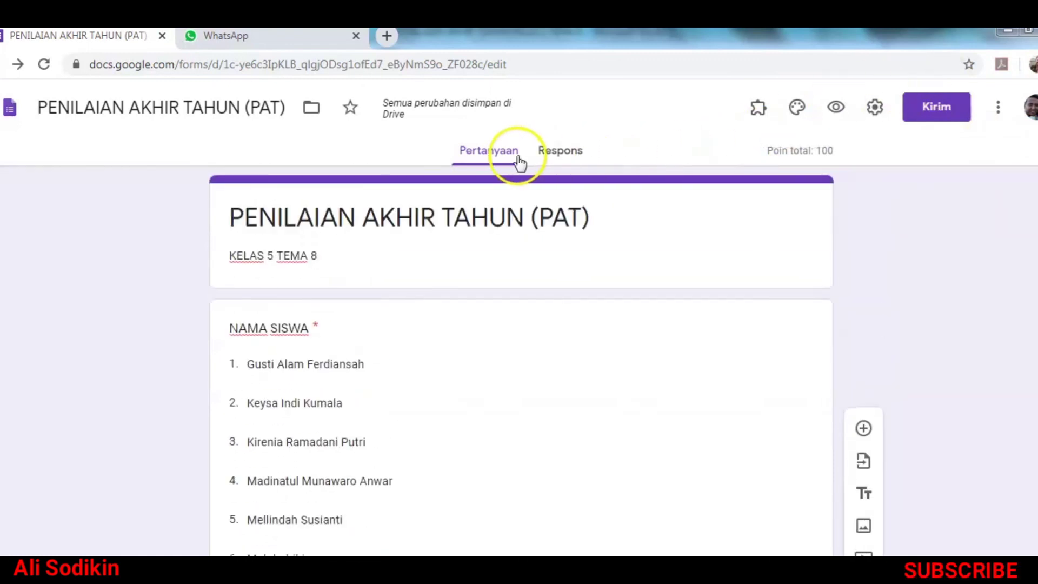
Step: Choose the open-book heart photo from the theme images as the quiz header, giving a brown theme
left_click(801, 111)
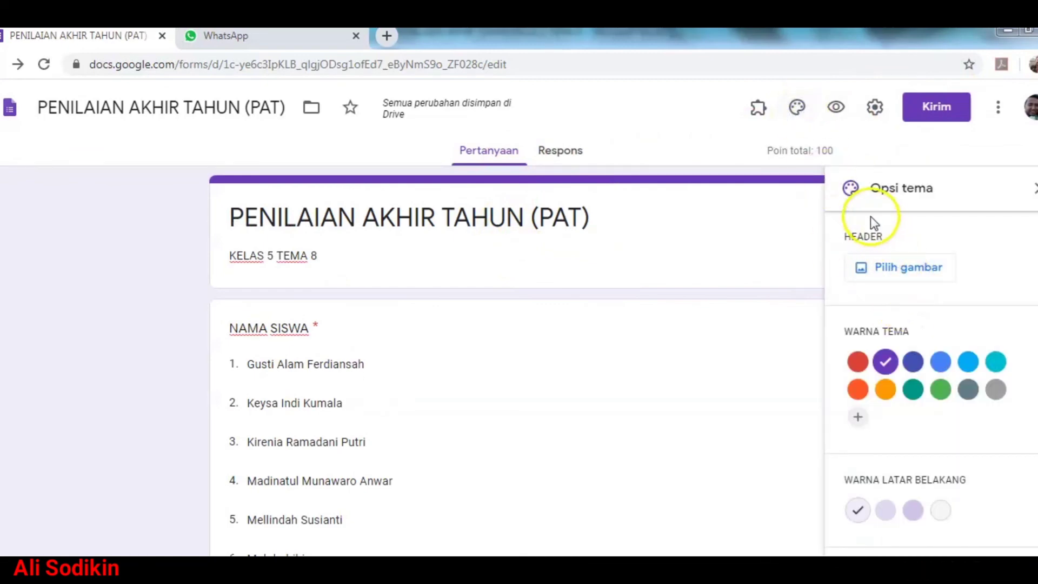
left_click(910, 270)
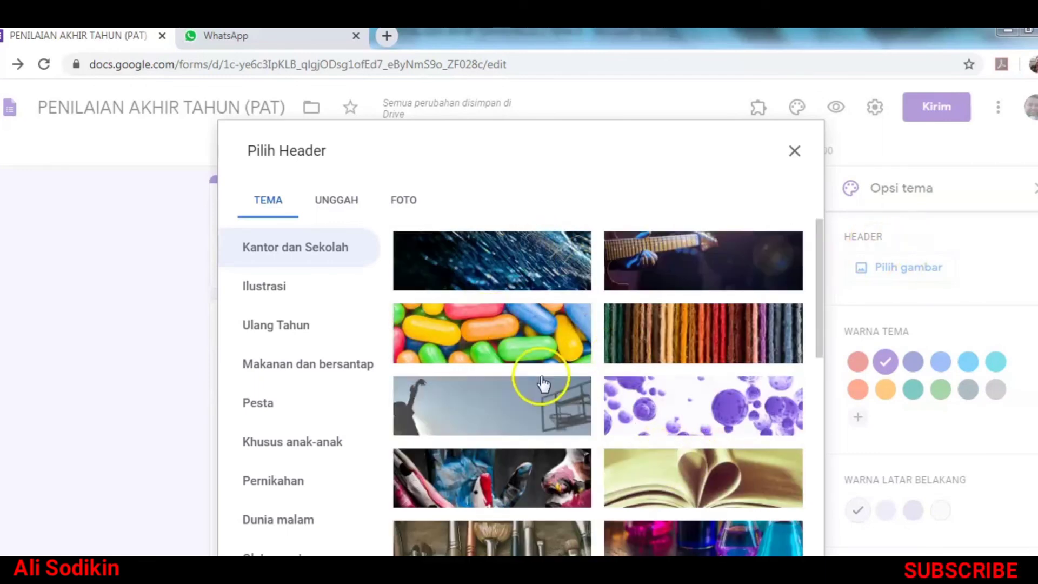
left_click_drag(820, 340, 820, 389)
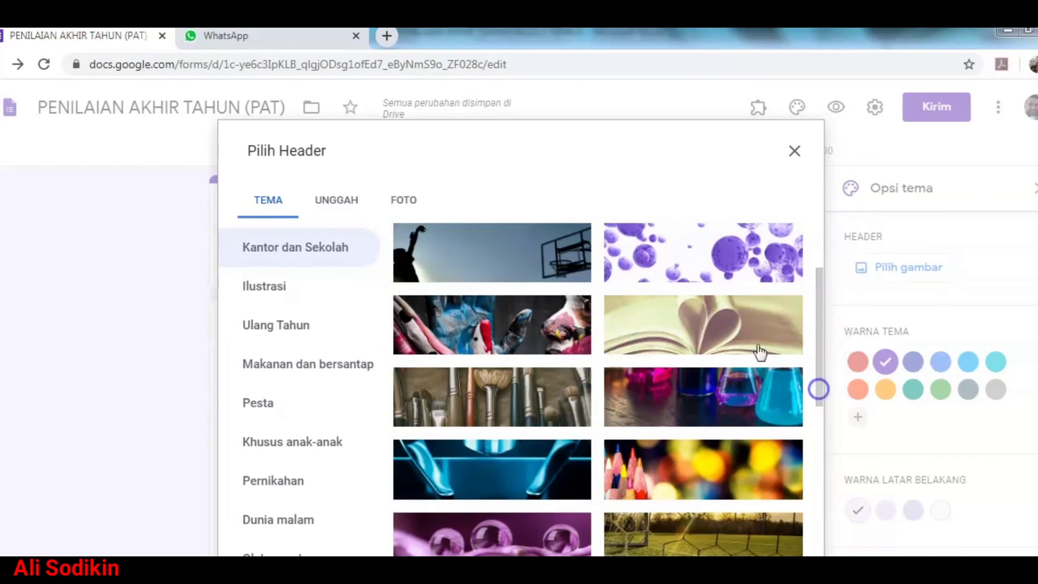
left_click(711, 323)
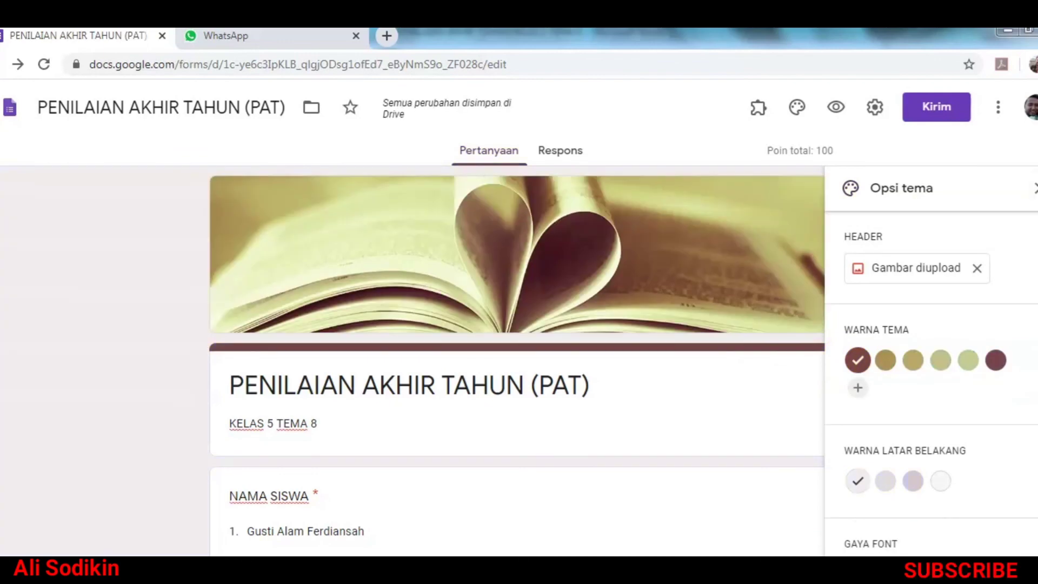
left_click(1034, 188)
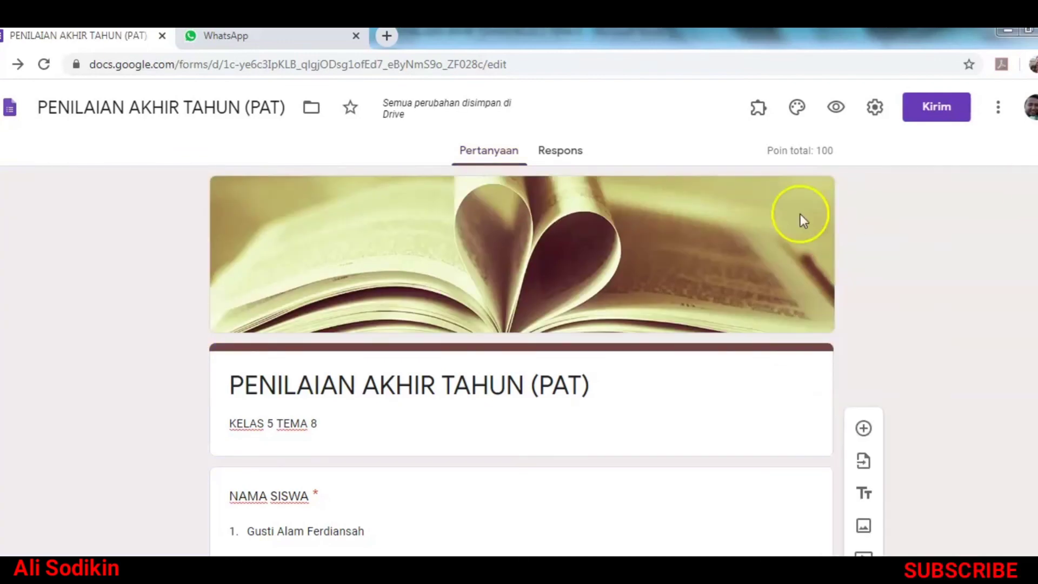
scroll(772, 231, "down", 13)
scroll(779, 265, "up", 12)
scroll(781, 275, "up", 2)
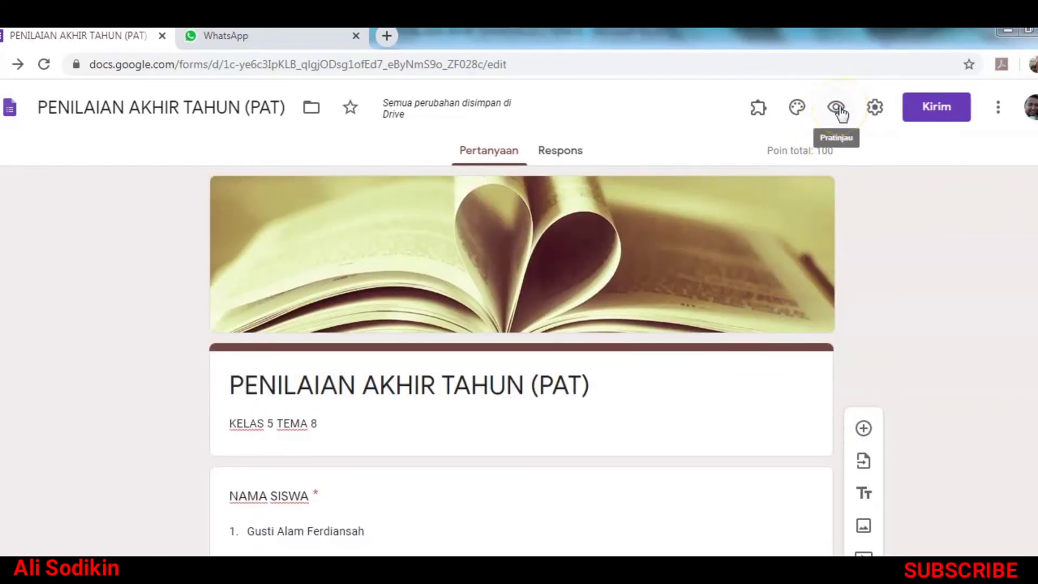
Step: Preview the quiz in a new tab and scroll through it as a respondent would
left_click(837, 108)
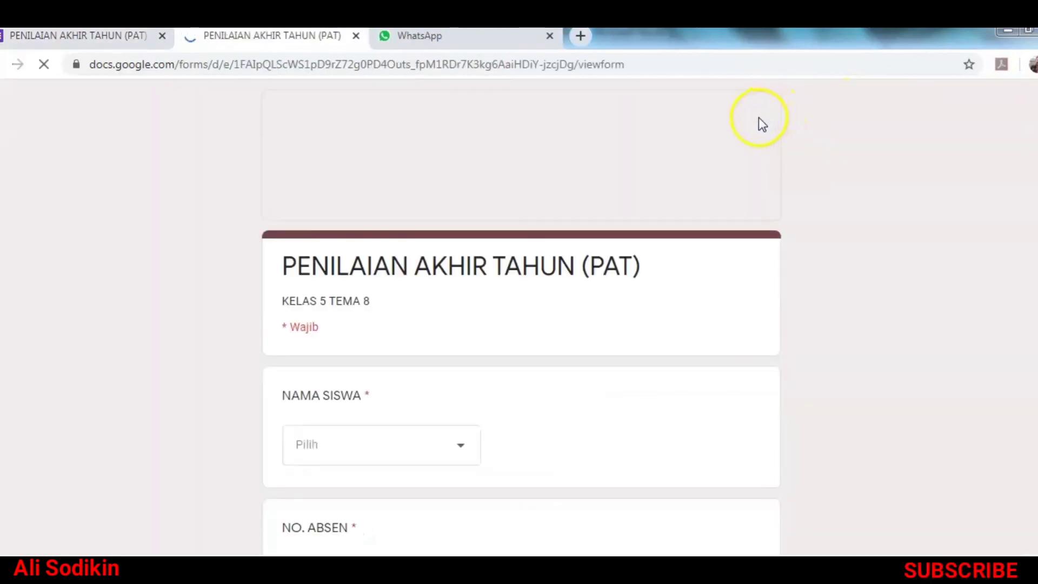
scroll(681, 198, "down", 15)
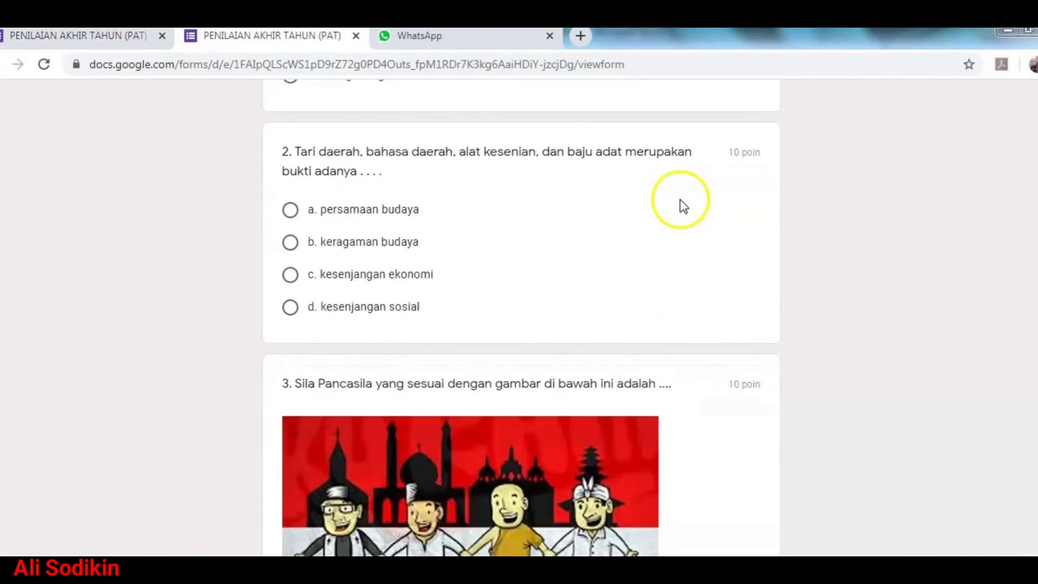
scroll(681, 209, "down", 8)
scroll(705, 359, "up", 12)
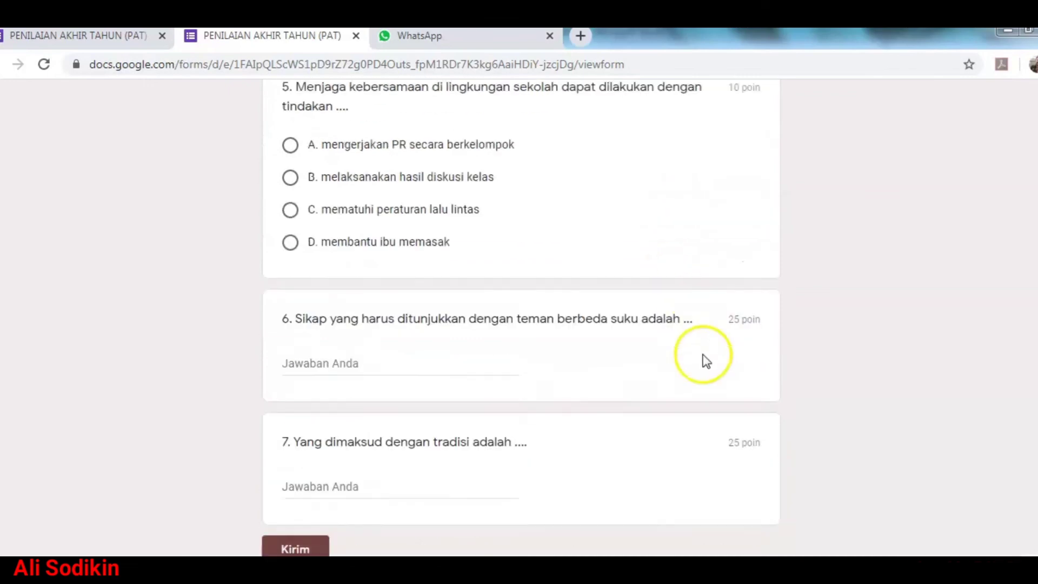
scroll(521, 317, "up", 15)
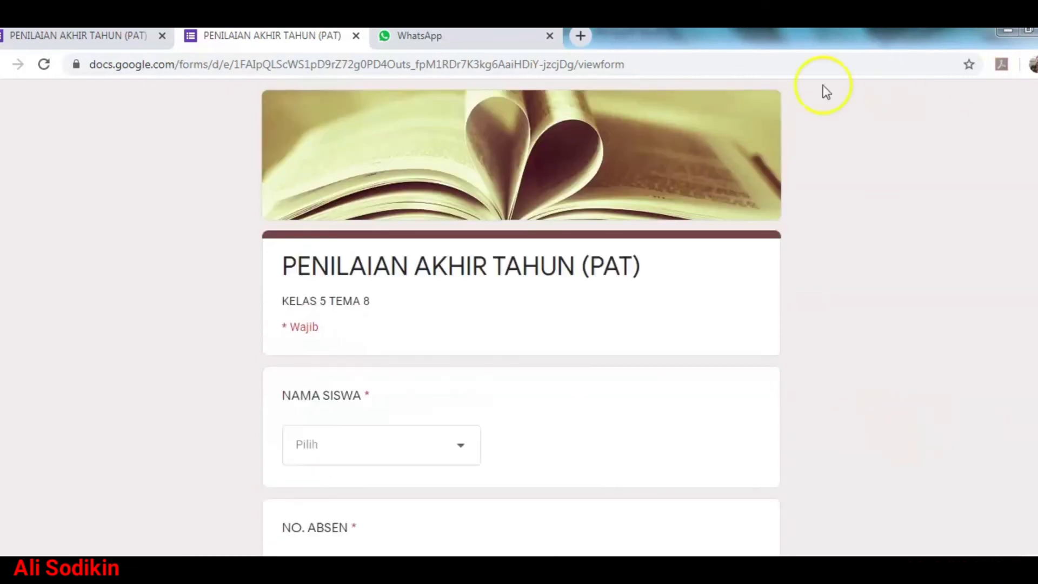
Step: Copy the quiz's respondent link from the preview page's address bar
left_click(401, 63)
right_click(401, 64)
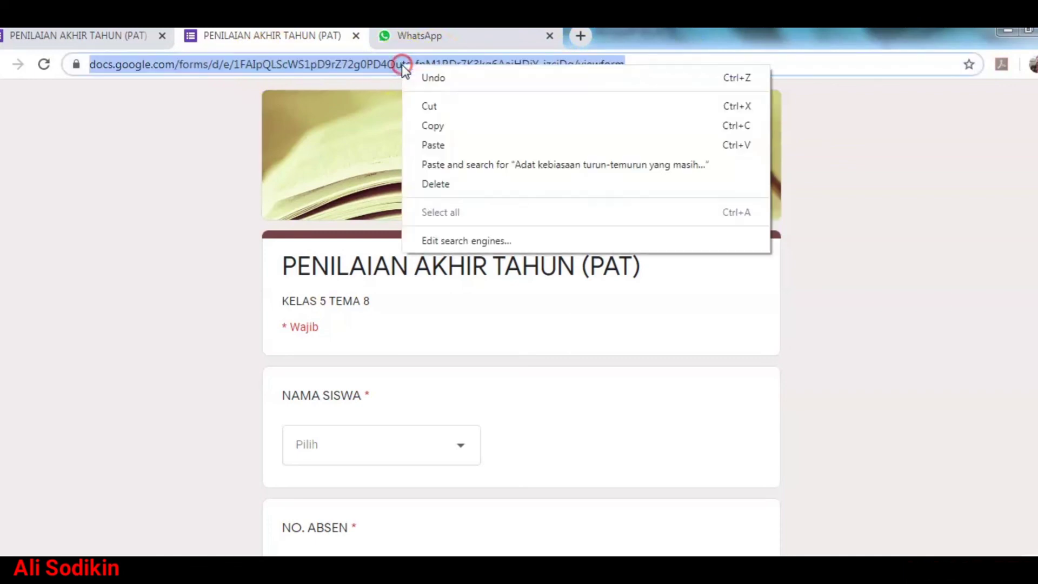
left_click(427, 126)
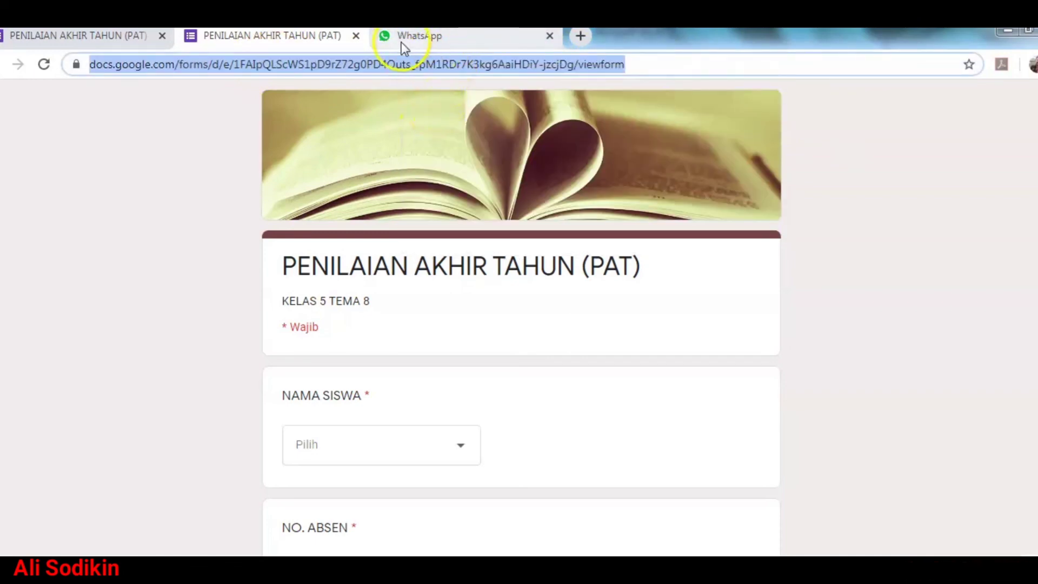
left_click(438, 43)
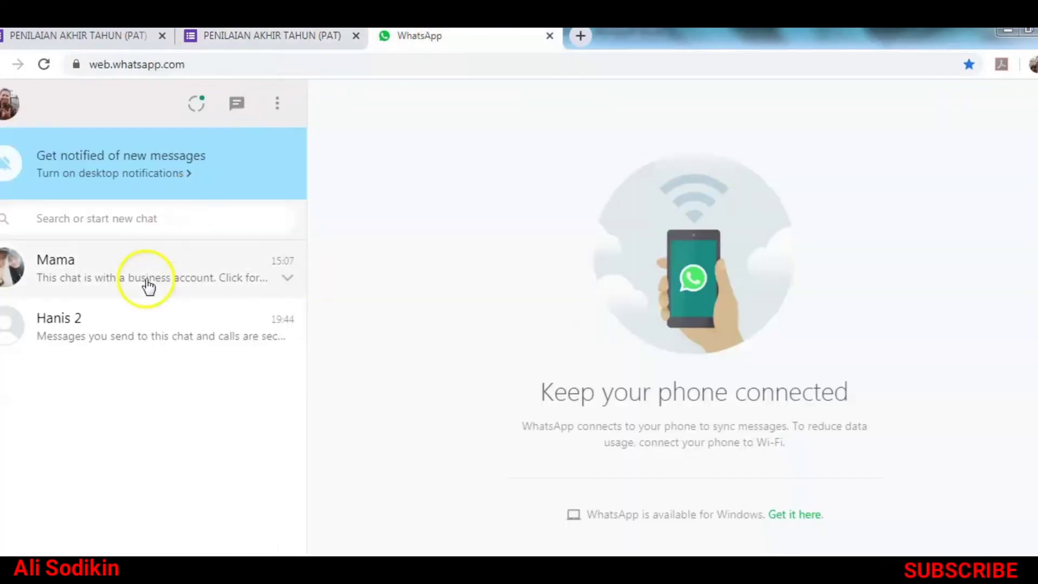
Step: Paste the quiz link into the contact's WhatsApp chat and send it
left_click(114, 320)
right_click(409, 578)
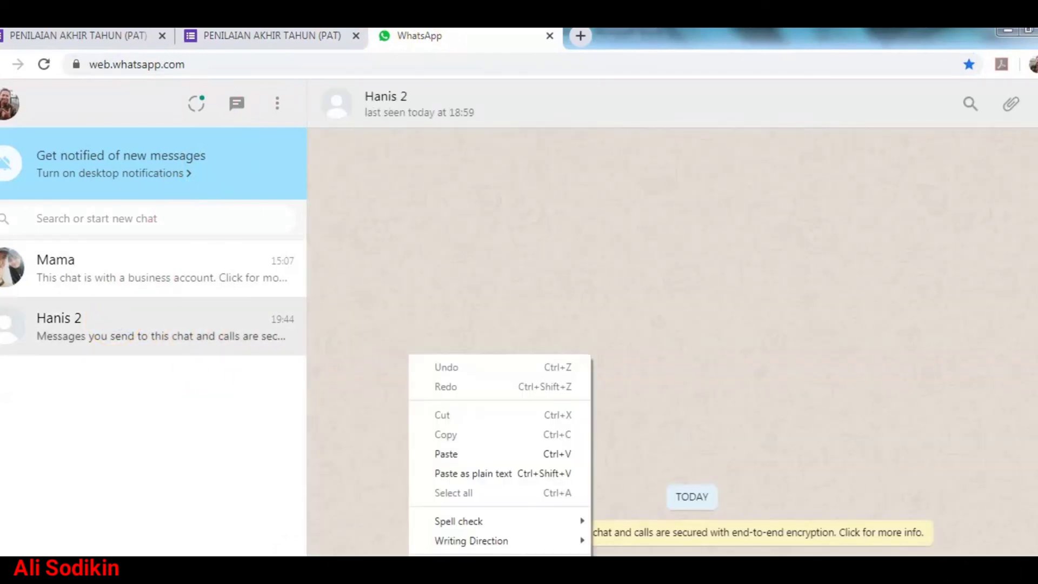
left_click(462, 460)
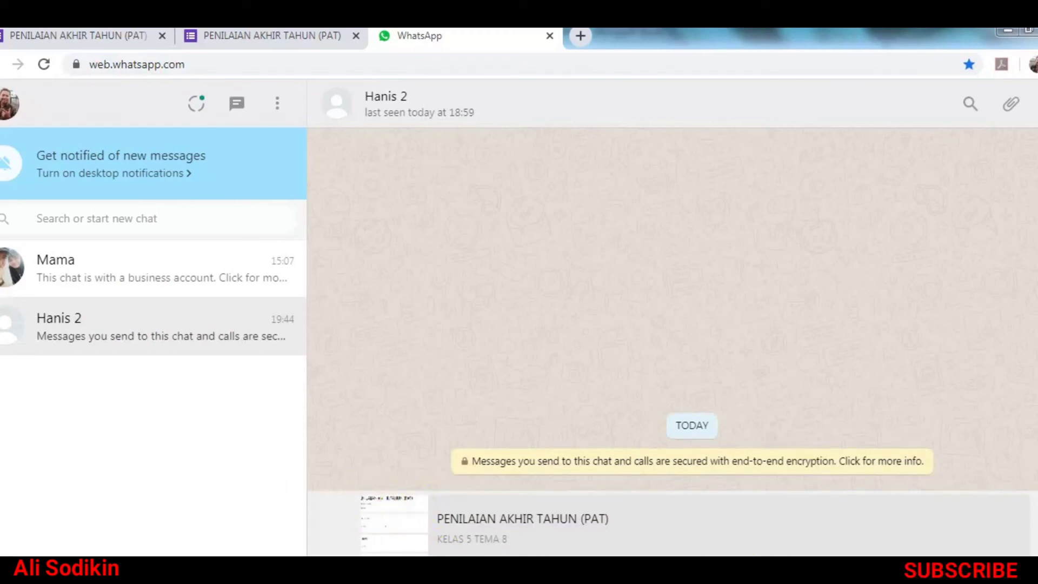
key("Return")
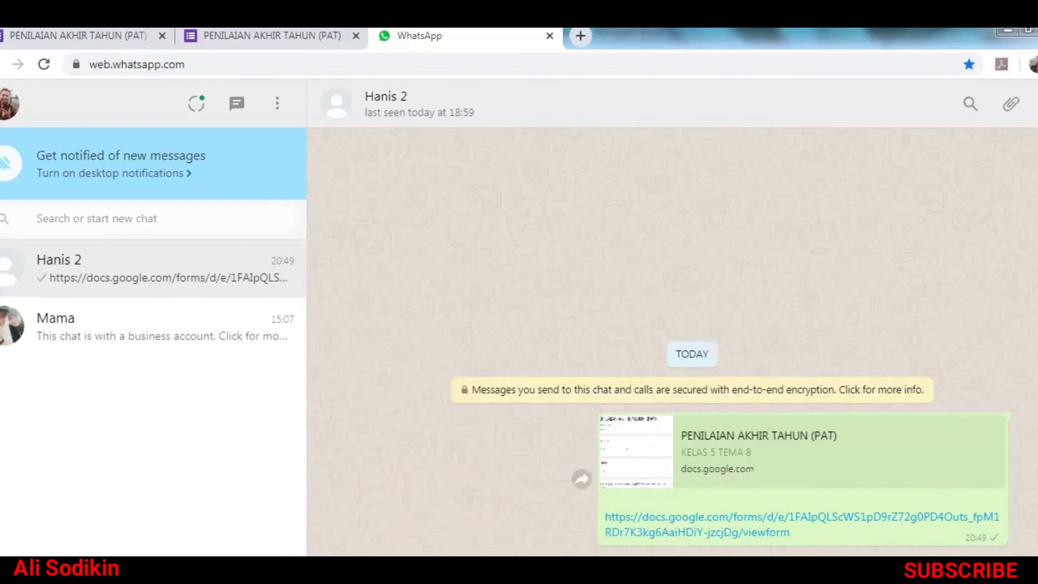